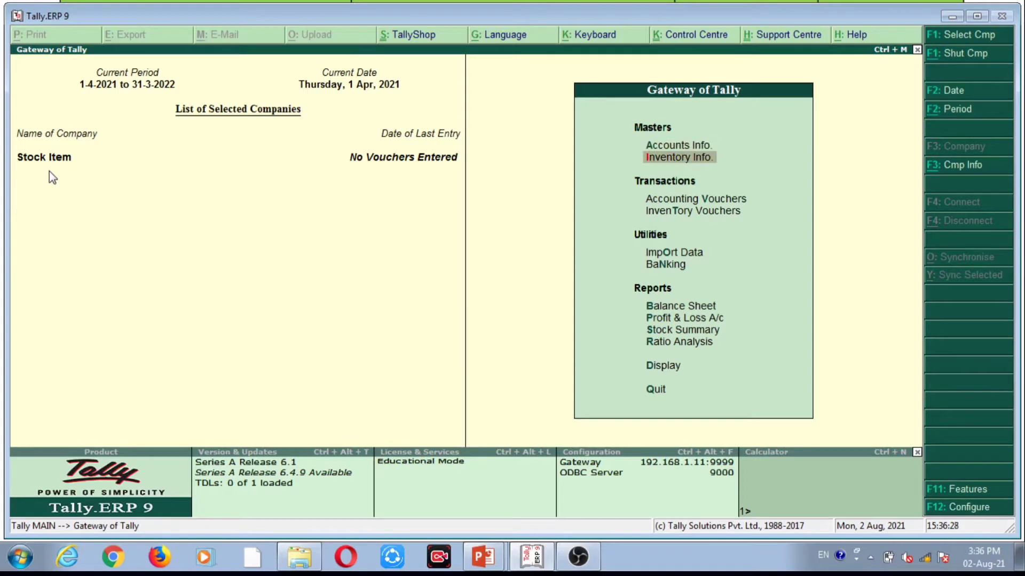
Examine the Inventory Info options from Stock Groups to Units of Measure
{"action": "key", "text": "Return"}
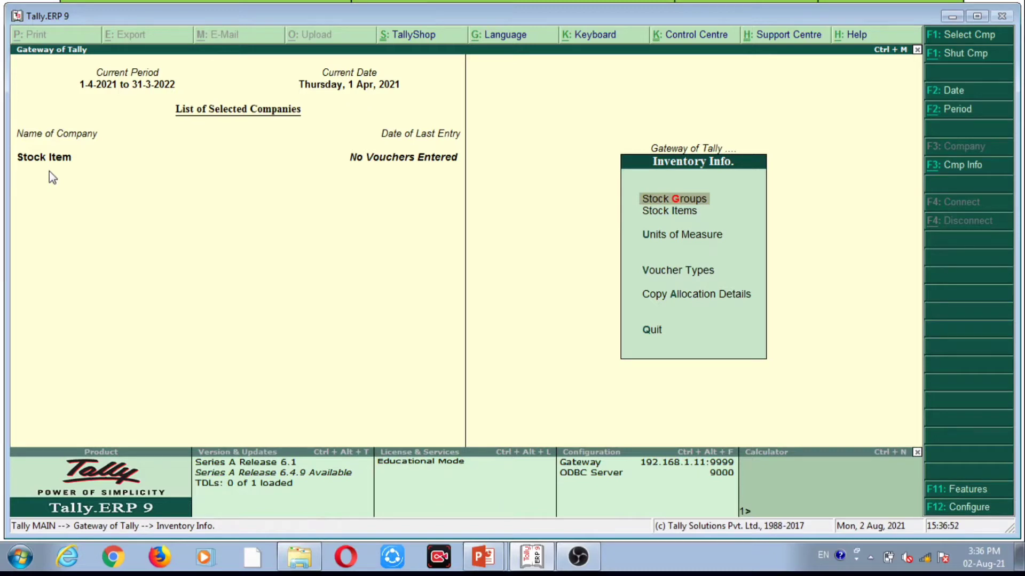
{"action": "key", "text": "Down"}
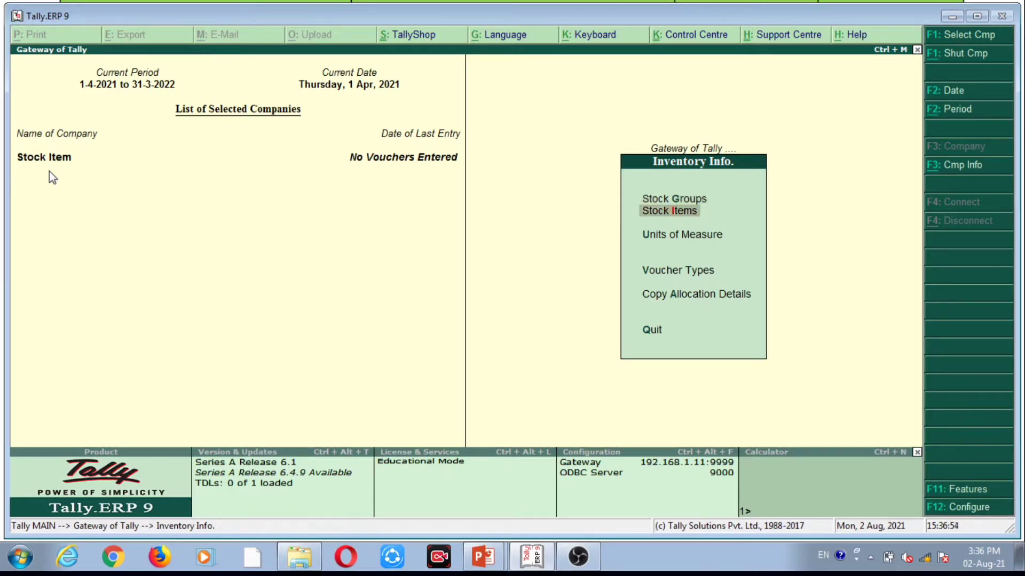
{"action": "key", "text": "Down"}
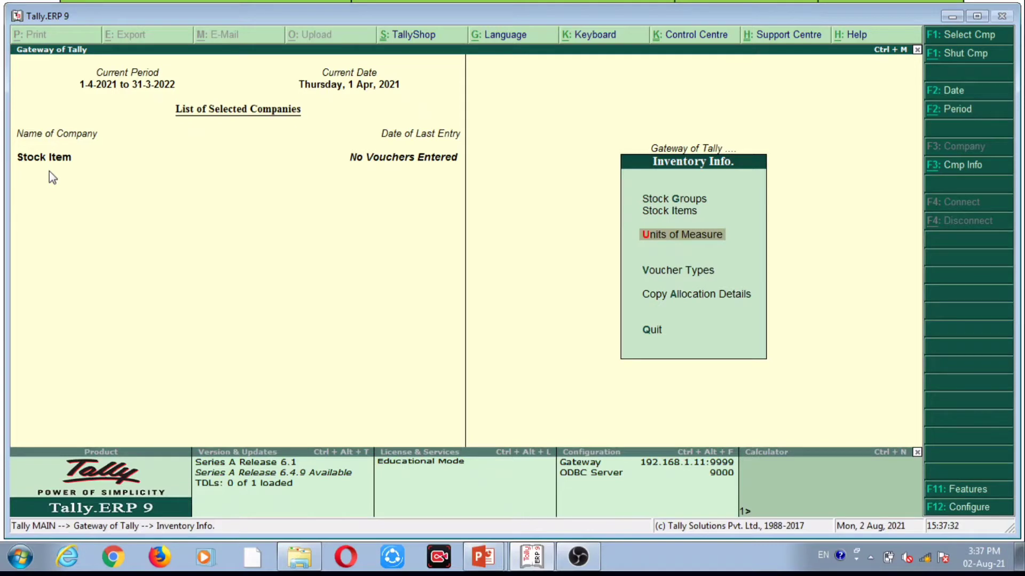
{"action": "key", "text": "Up"}
{"action": "key", "text": "Up"}
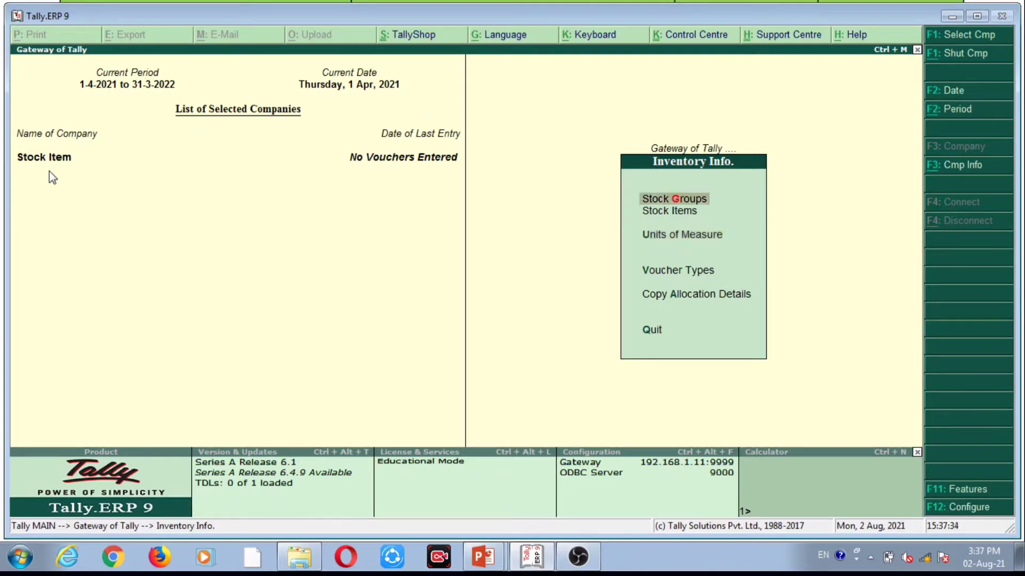
{"action": "key", "text": "Down"}
{"action": "key", "text": "Down"}
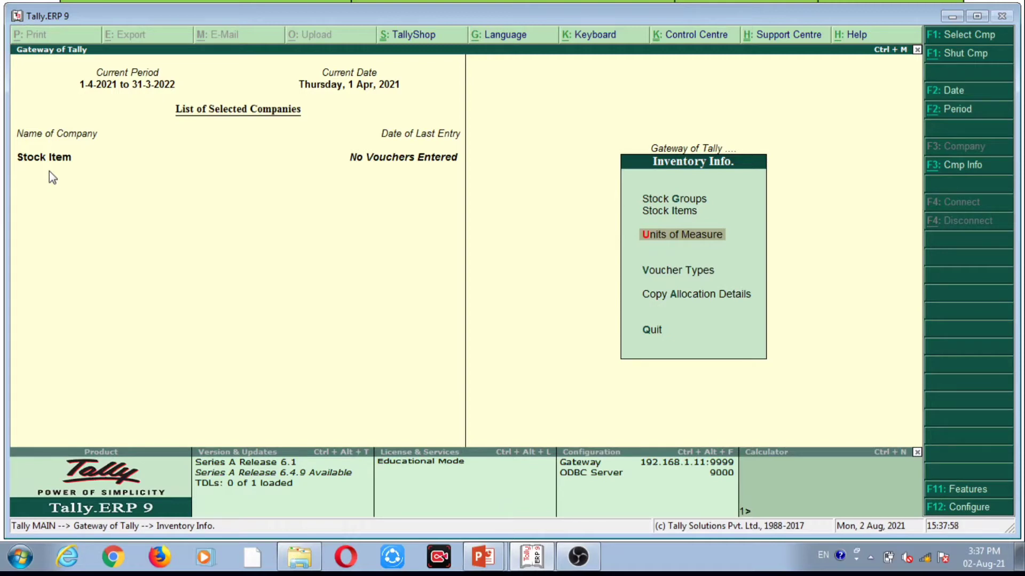
{"action": "key", "text": "Escape"}
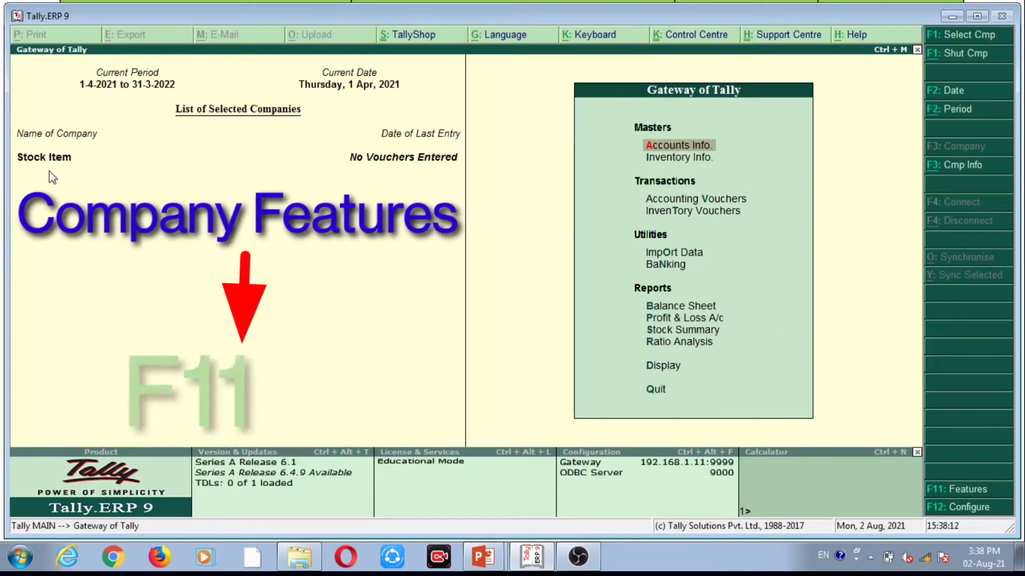
In the company's inventory features, enable maintaining multiple godowns
{"action": "key", "text": "F11"}
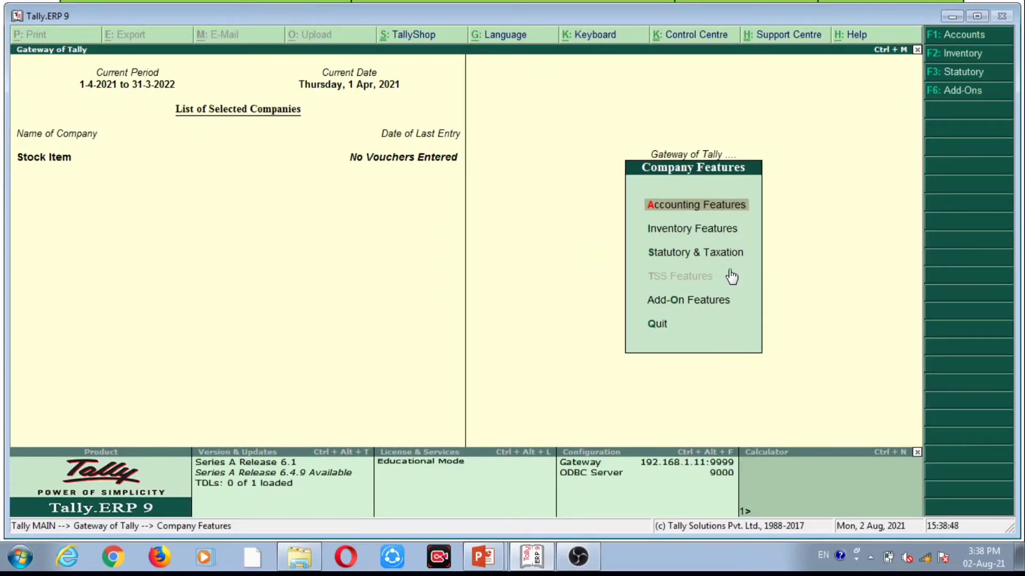
{"action": "key", "text": "Down"}
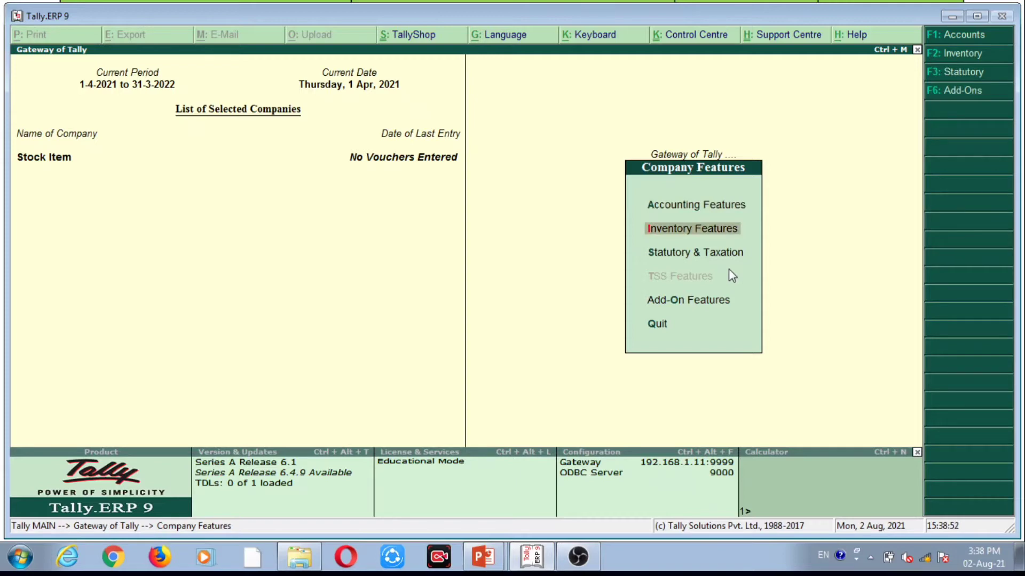
{"action": "key", "text": "Return"}
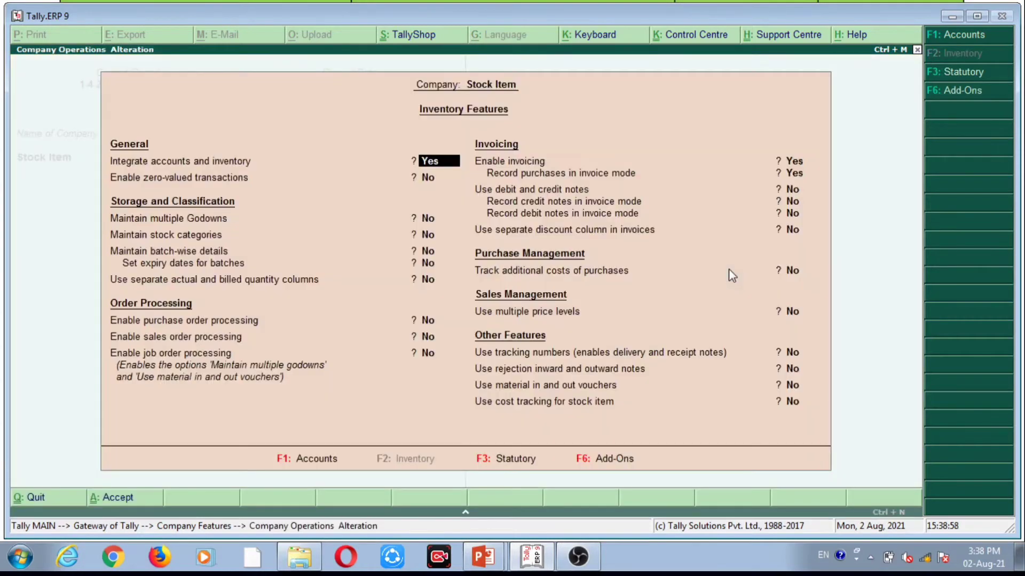
{"action": "key", "text": "Return"}
{"action": "key", "text": "Return"}
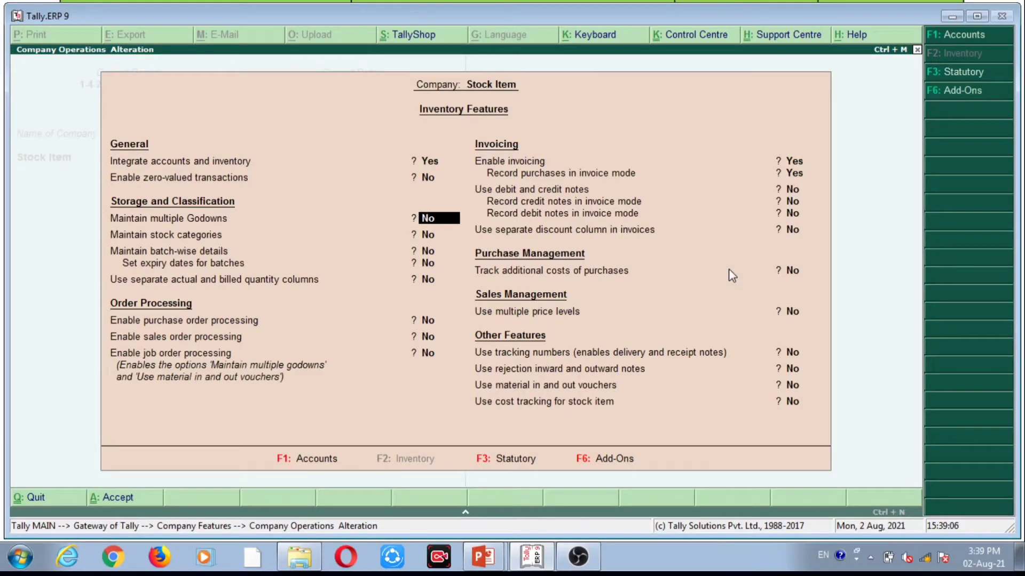
{"action": "type", "text": "y"}
{"action": "key", "text": "Return"}
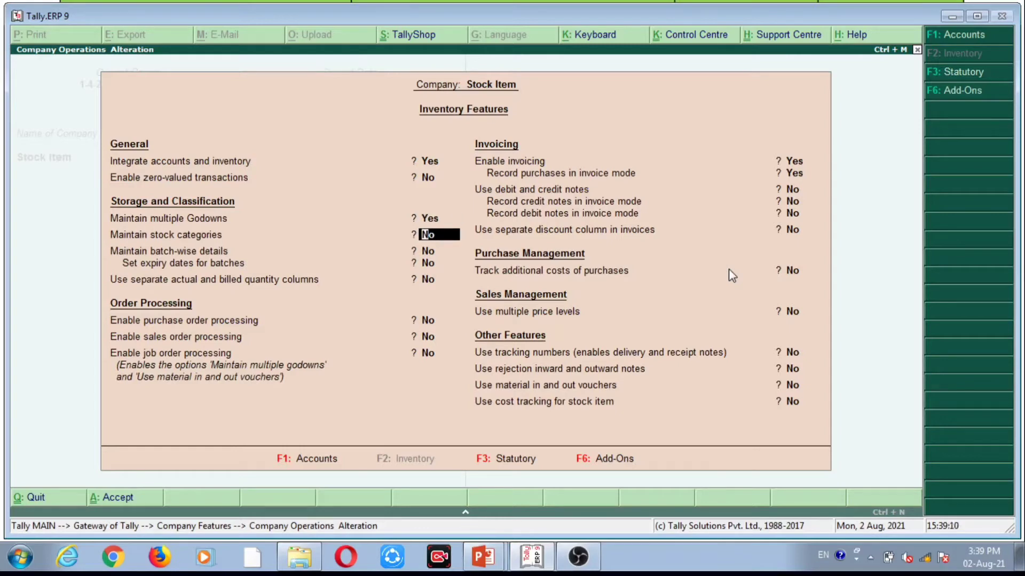
Enable maintaining stock categories, accept the remaining inventory features as they are, and return to the Gateway of Tally
{"action": "type", "text": "y"}
{"action": "key", "text": "Return"}
{"action": "key", "text": "Return"}
{"action": "key", "text": "Return"}
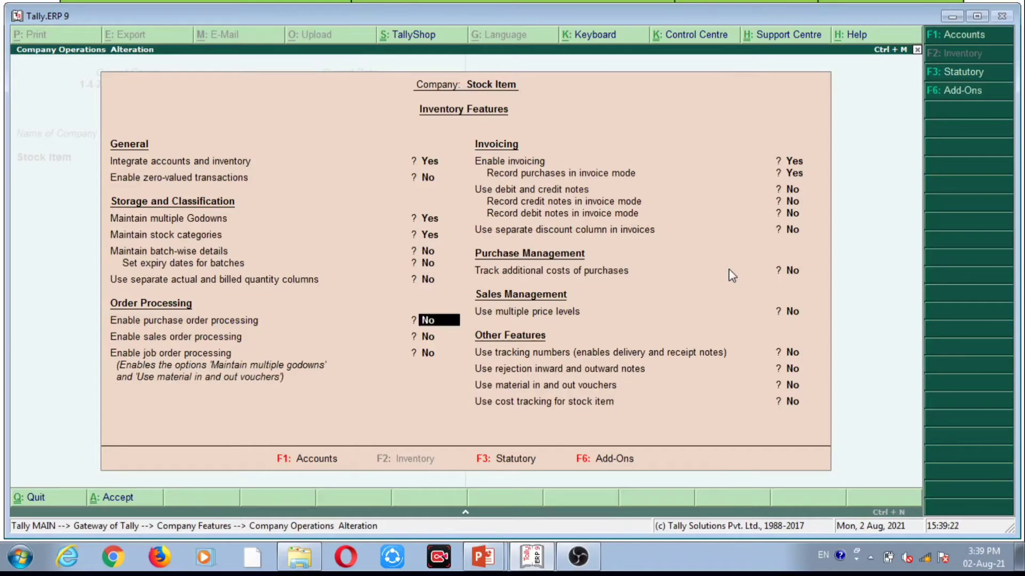
{"action": "key", "text": "Return"}
{"action": "key", "text": "Return"}
{"action": "key", "text": "Return"}
{"action": "key", "text": "Return"}
{"action": "key", "text": "Return"}
{"action": "key", "text": "Return"}
{"action": "key", "text": "Return"}
{"action": "key", "text": "Return"}
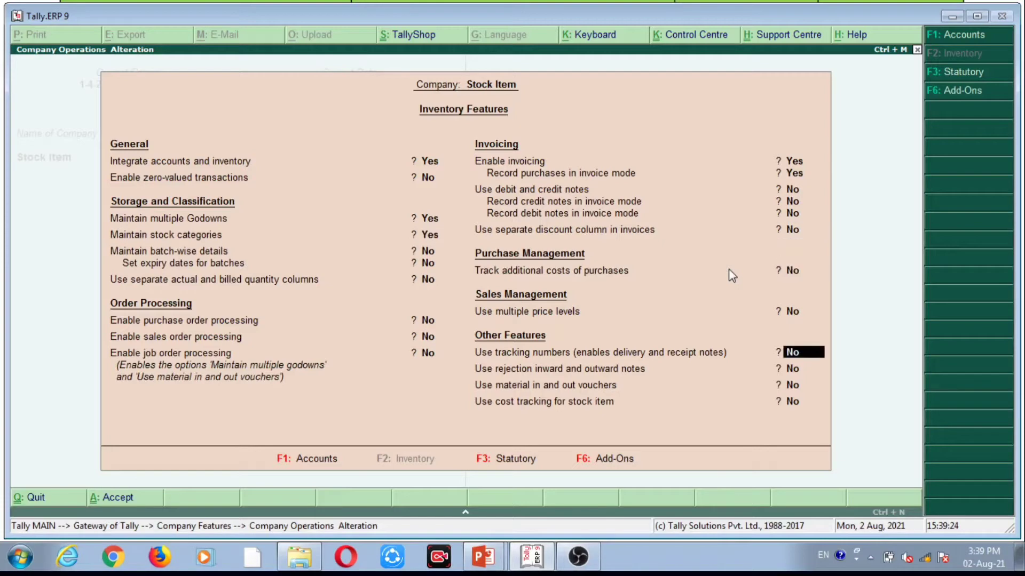
{"action": "key", "text": "Return"}
{"action": "key", "text": "Return"}
{"action": "key", "text": "Return"}
{"action": "key", "text": "Return"}
{"action": "key", "text": "Return"}
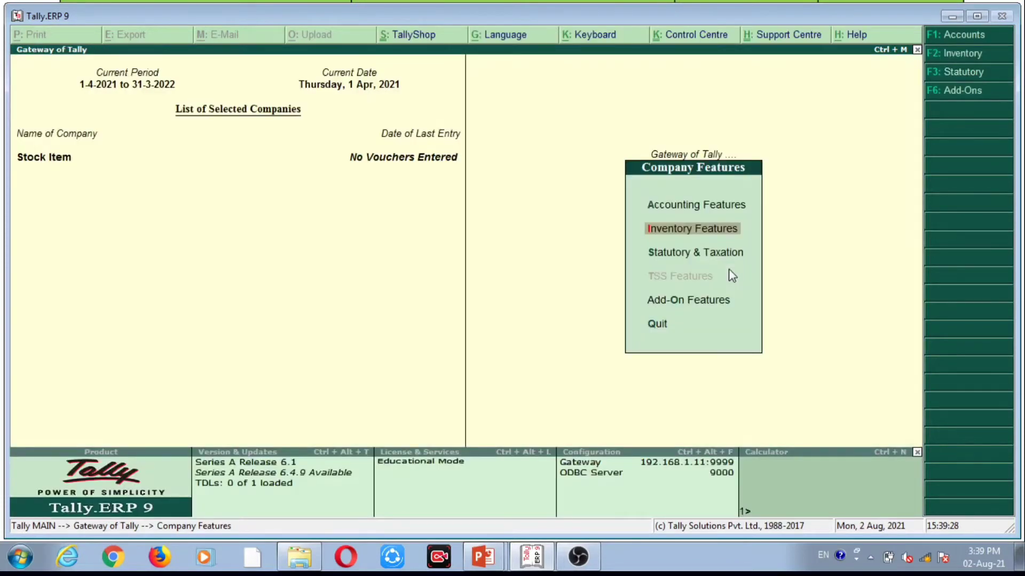
{"action": "key", "text": "Escape"}
{"action": "key", "text": "Escape"}
{"action": "key", "text": "Escape"}
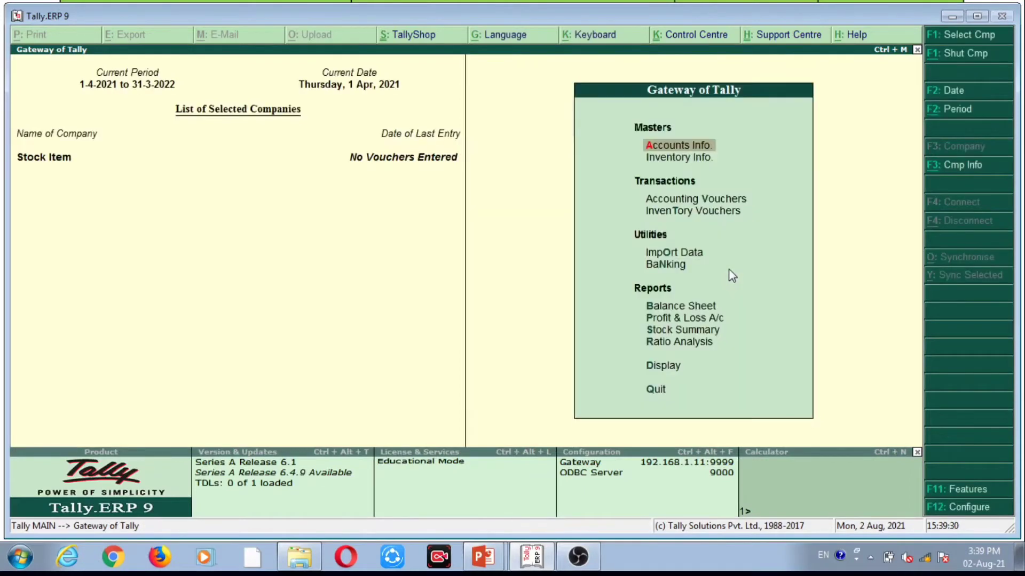
Review the Inventory Info options, including Stock Categories and GoDowns, against the opening balance table in the presentation
{"action": "key", "text": "Down"}
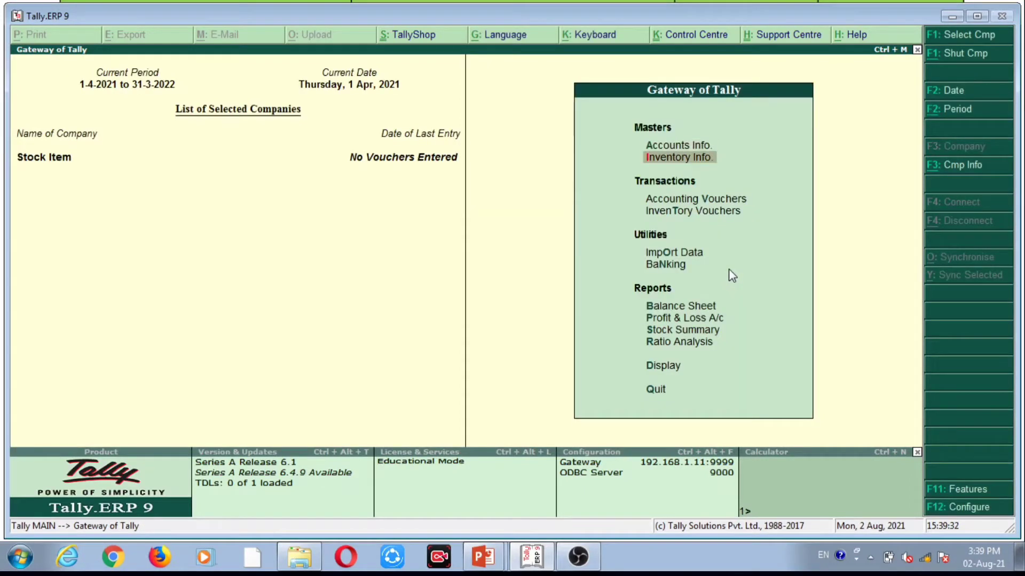
{"action": "key", "text": "Return"}
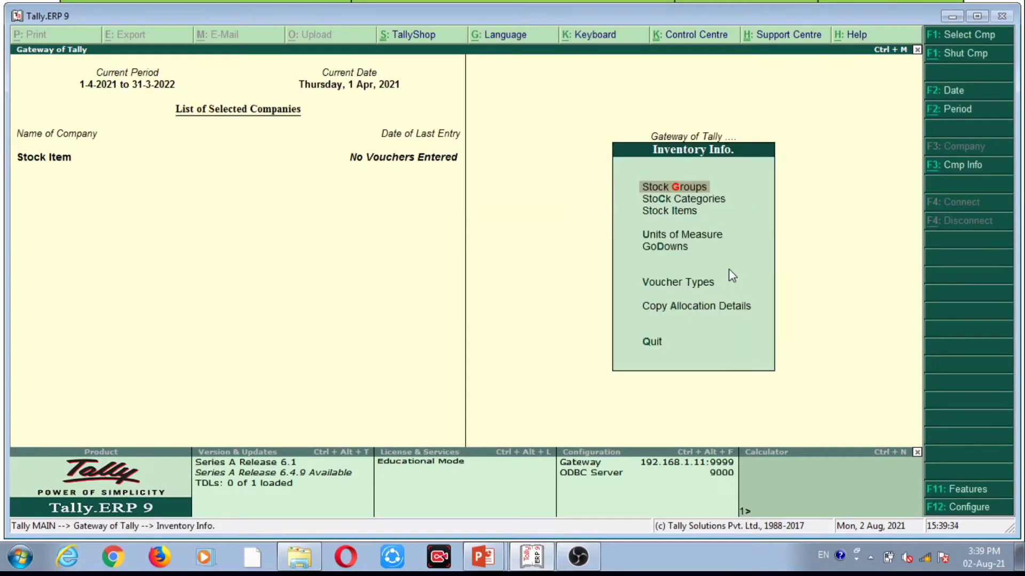
{"action": "key", "text": "Down"}
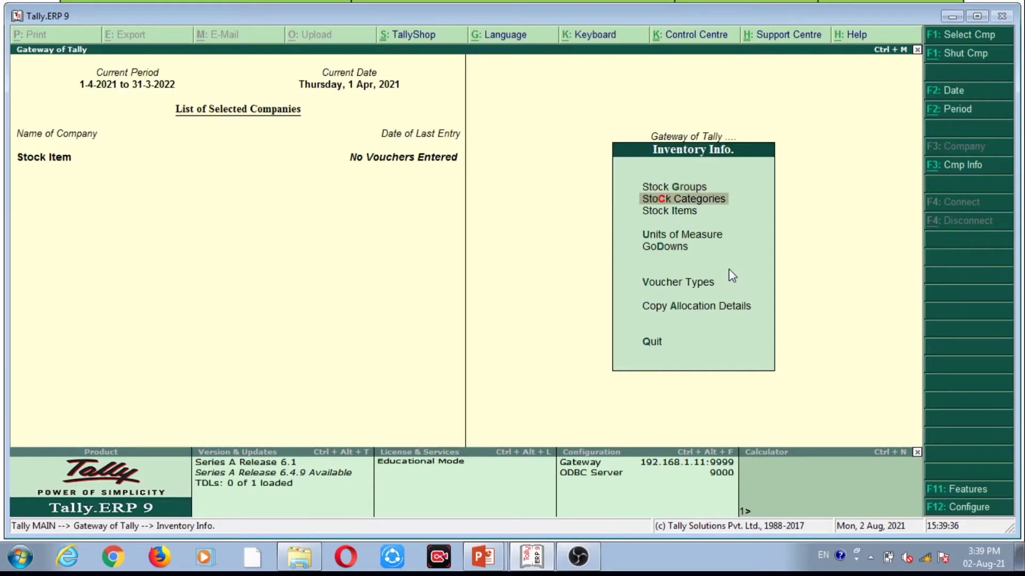
{"action": "key", "text": "Down"}
{"action": "key", "text": "Down"}
{"action": "key", "text": "Down"}
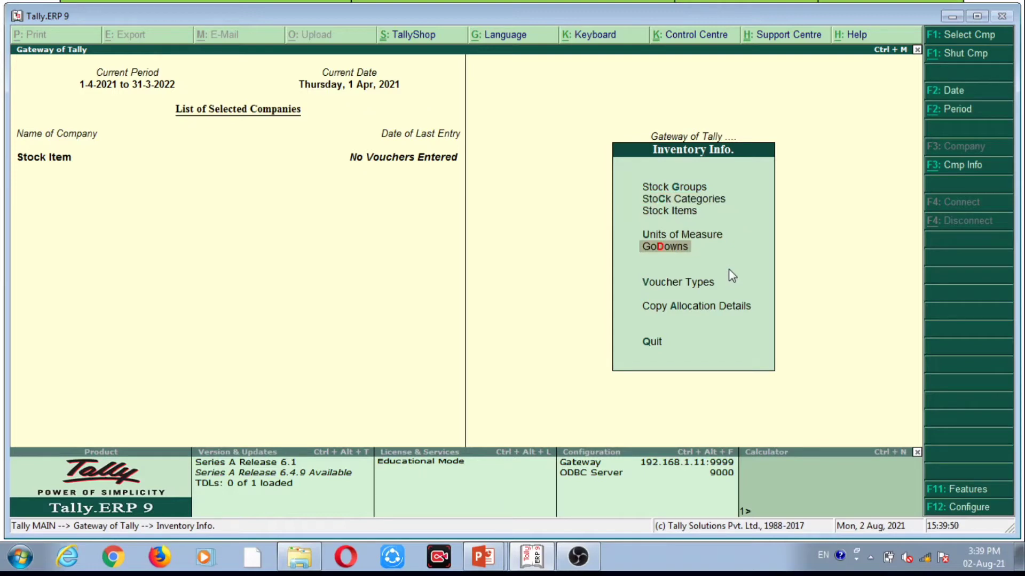
{"action": "key", "text": "Up"}
{"action": "key", "text": "Up"}
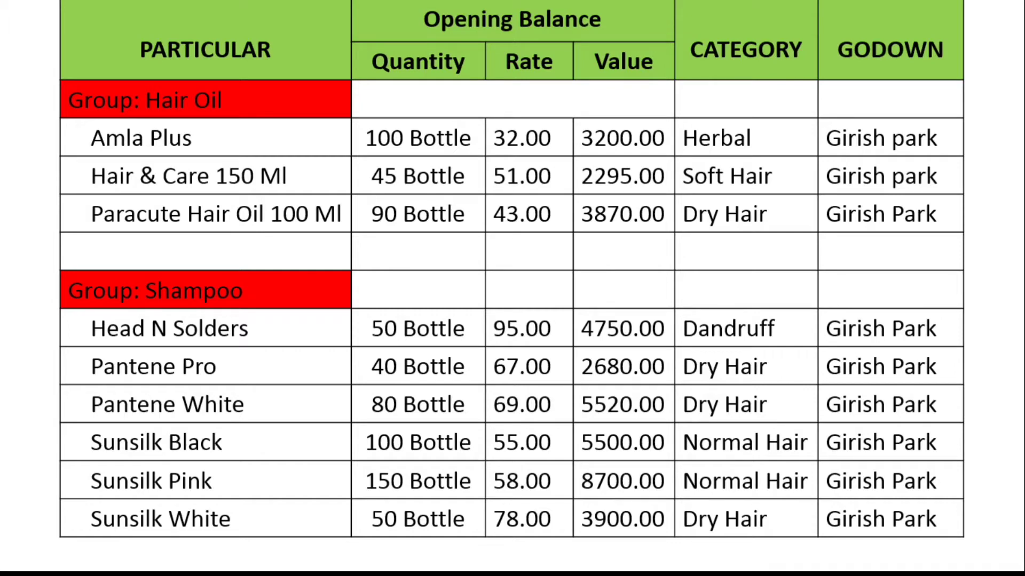
{"action": "key", "text": "alt+Tab"}
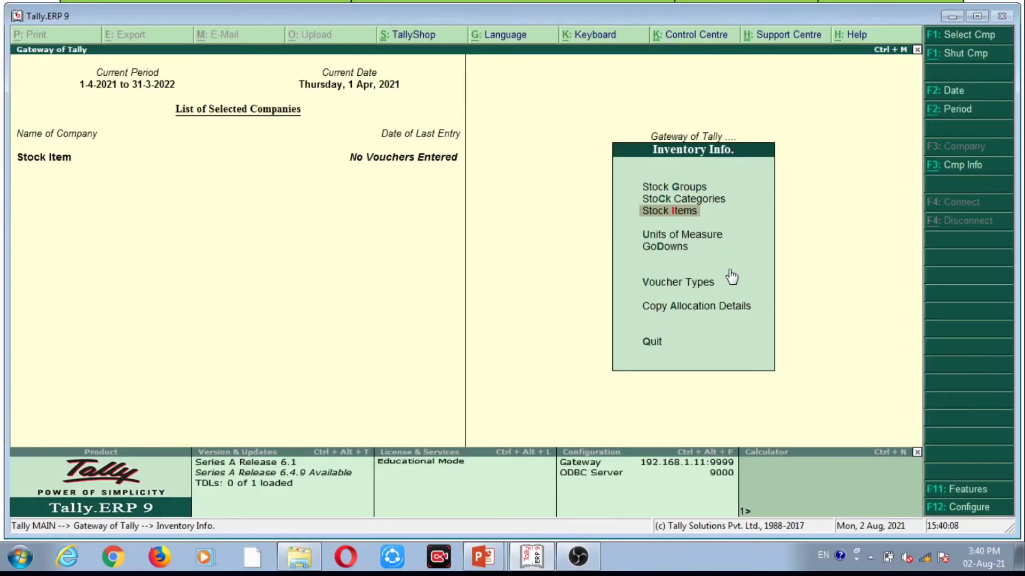
Examine the Stock Groups options with the single stock group creation form, as well as the Stock Categories options
{"action": "key", "text": "Up"}
{"action": "key", "text": "Up"}
{"action": "key", "text": "Return"}
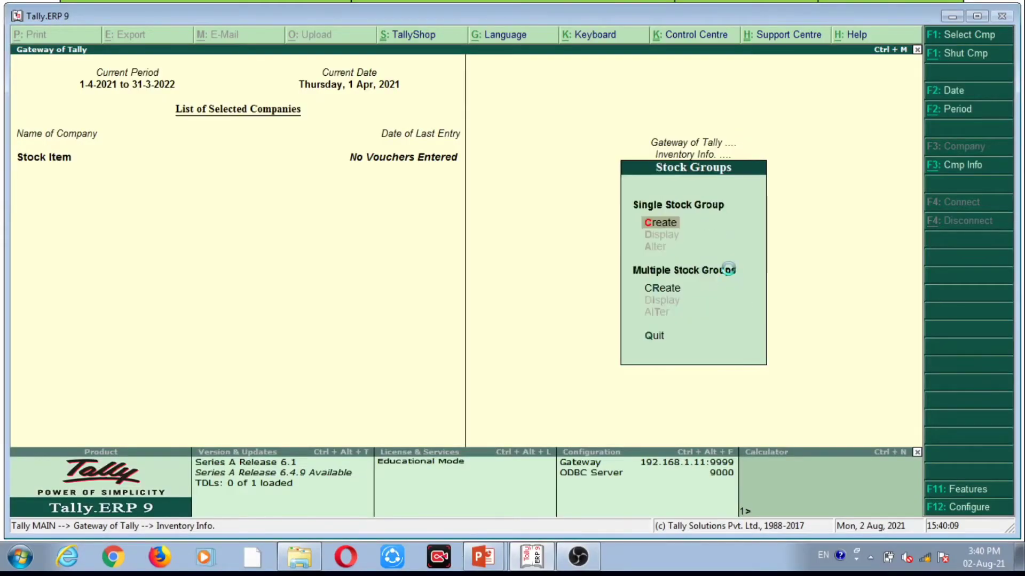
{"action": "key", "text": "Return"}
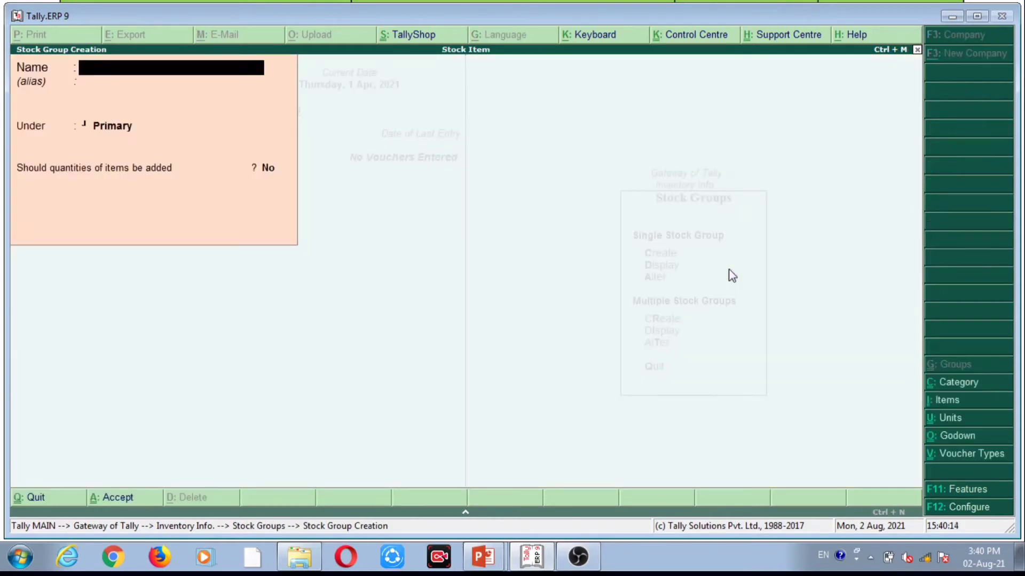
{"action": "key", "text": "Escape"}
{"action": "key", "text": "Return"}
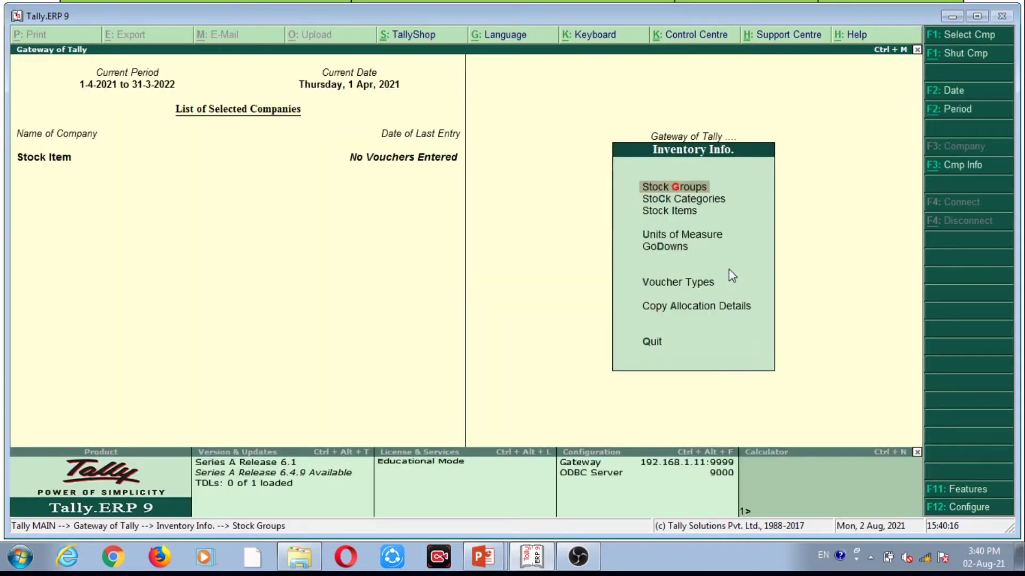
{"action": "key", "text": "Down"}
{"action": "key", "text": "Return"}
{"action": "key", "text": "Escape"}
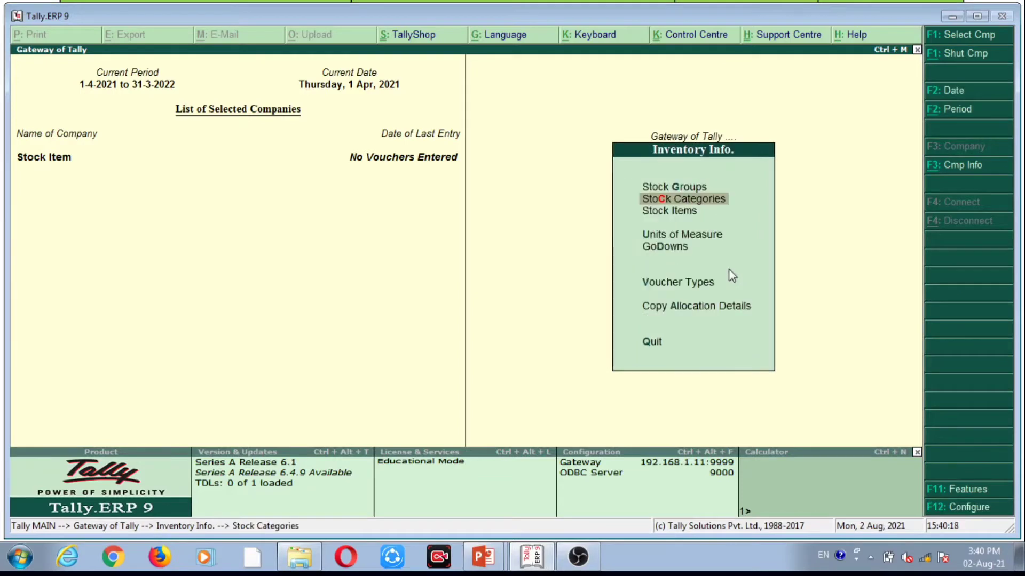
Examine the options offered for Units of Measure, GoDowns and Stock Items under Inventory Info
{"action": "key", "text": "Down"}
{"action": "key", "text": "Down"}
{"action": "key", "text": "Return"}
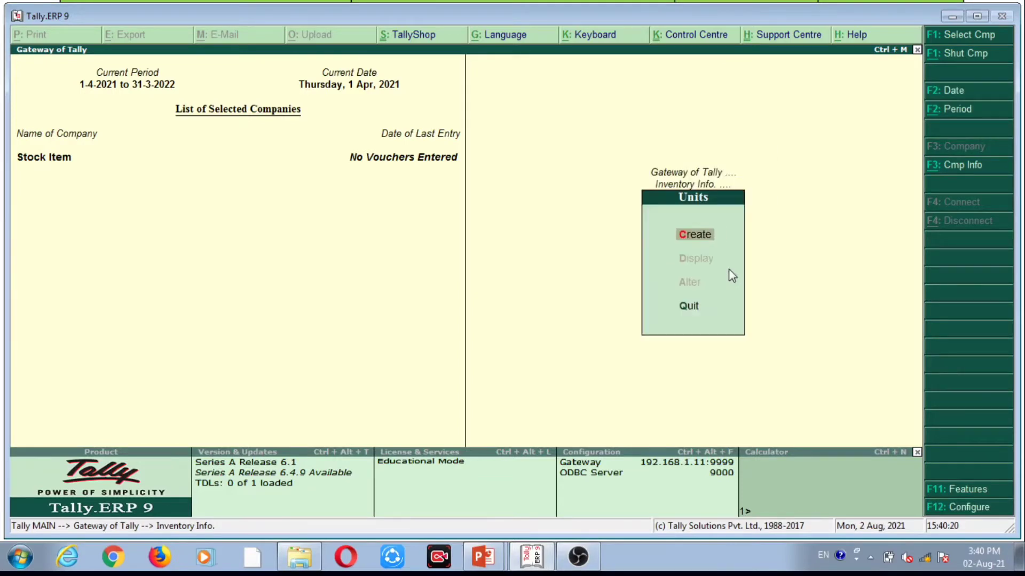
{"action": "key", "text": "Escape"}
{"action": "key", "text": "Down"}
{"action": "key", "text": "Return"}
{"action": "key", "text": "Escape"}
{"action": "key", "text": "Escape"}
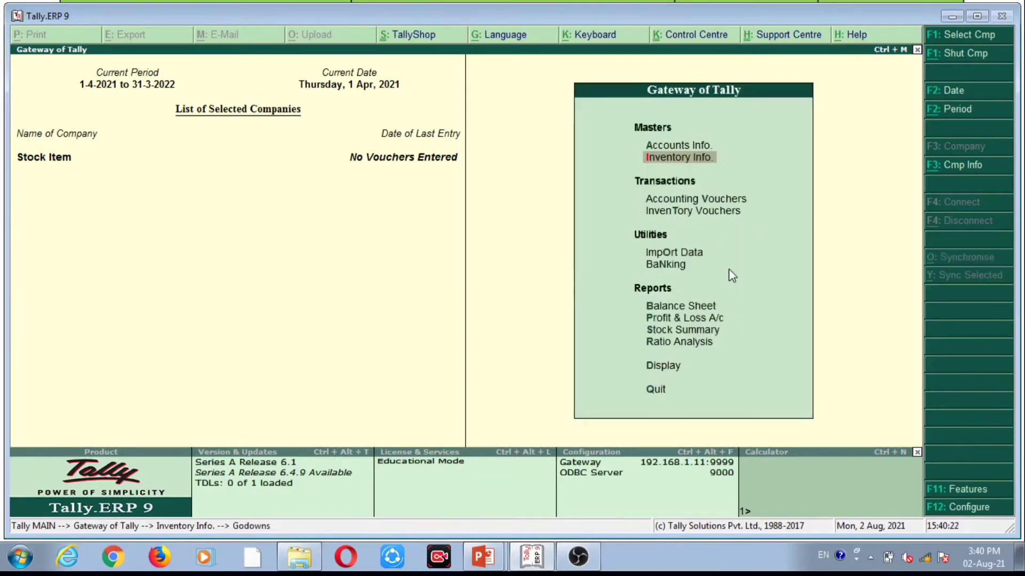
{"action": "key", "text": "Return"}
{"action": "key", "text": "Down"}
{"action": "key", "text": "Down"}
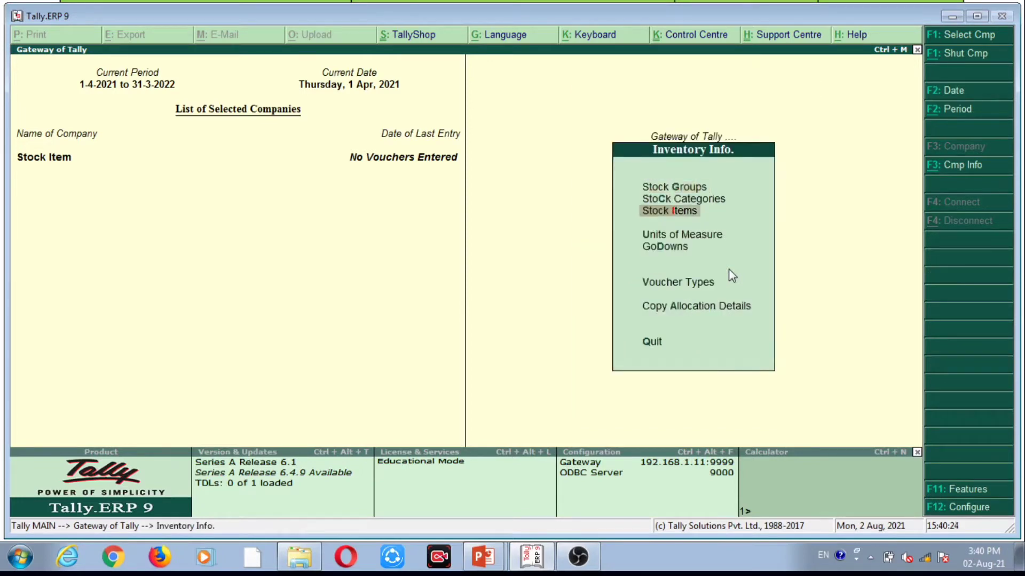
{"action": "key", "text": "Return"}
{"action": "key", "text": "Escape"}
{"action": "key", "text": "Up"}
{"action": "key", "text": "Up"}
{"action": "key", "text": "Down"}
{"action": "key", "text": "Down"}
{"action": "key", "text": "Down"}
{"action": "key", "text": "Down"}
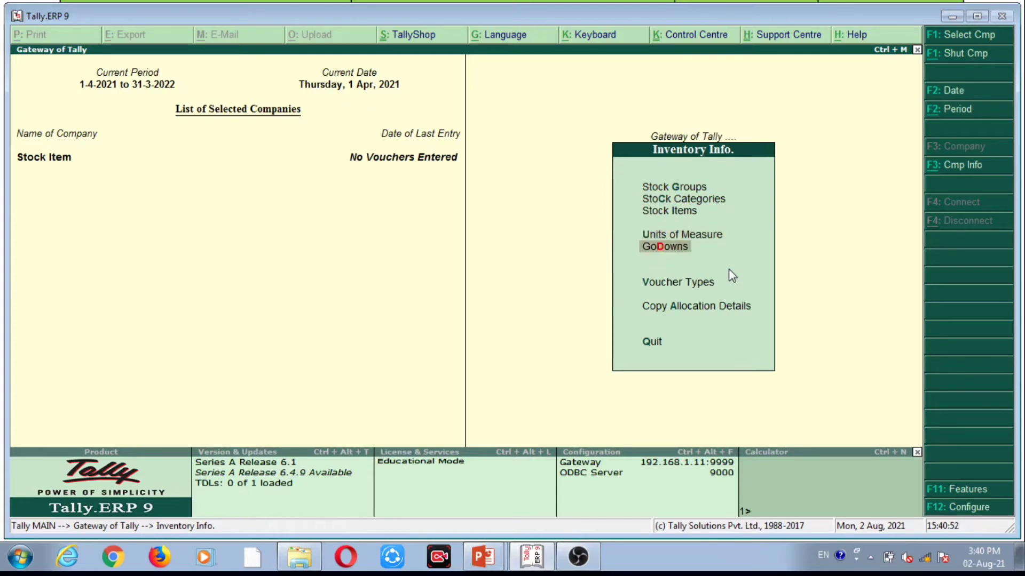
{"action": "key", "text": "Up"}
{"action": "key", "text": "Up"}
{"action": "key", "text": "Up"}
{"action": "key", "text": "Up"}
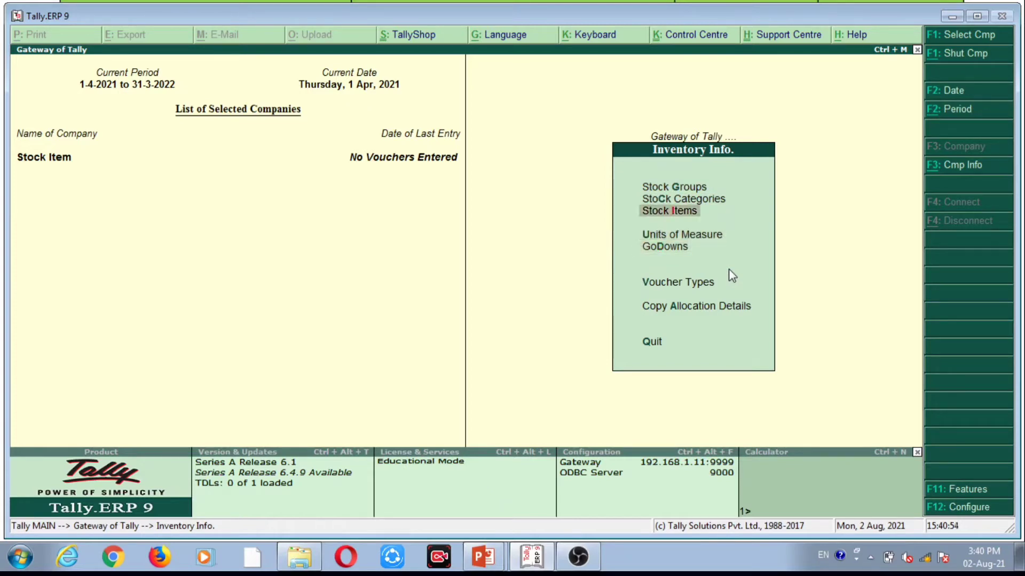
{"action": "key", "text": "Down"}
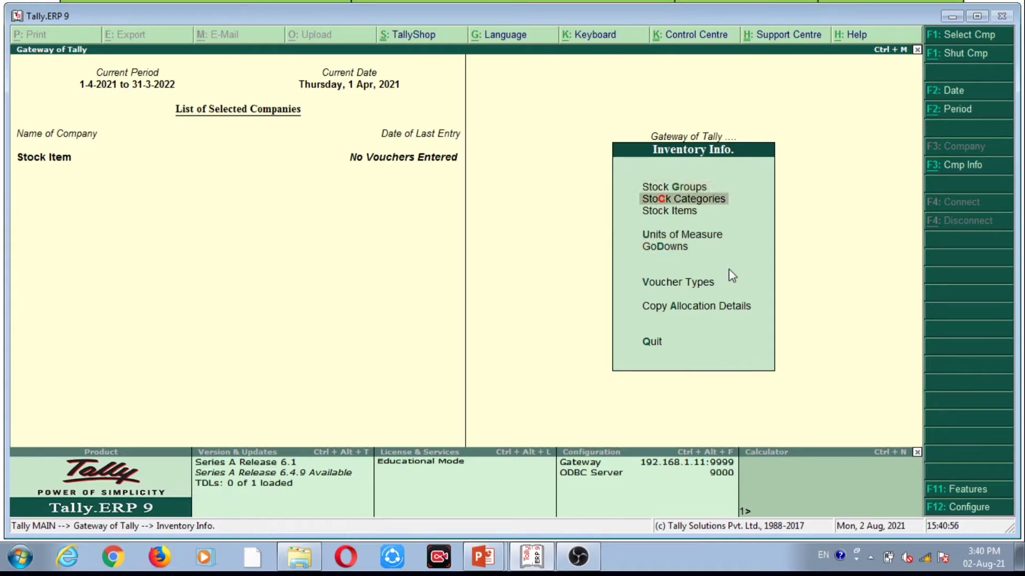
{"action": "key", "text": "Down"}
{"action": "key", "text": "Down"}
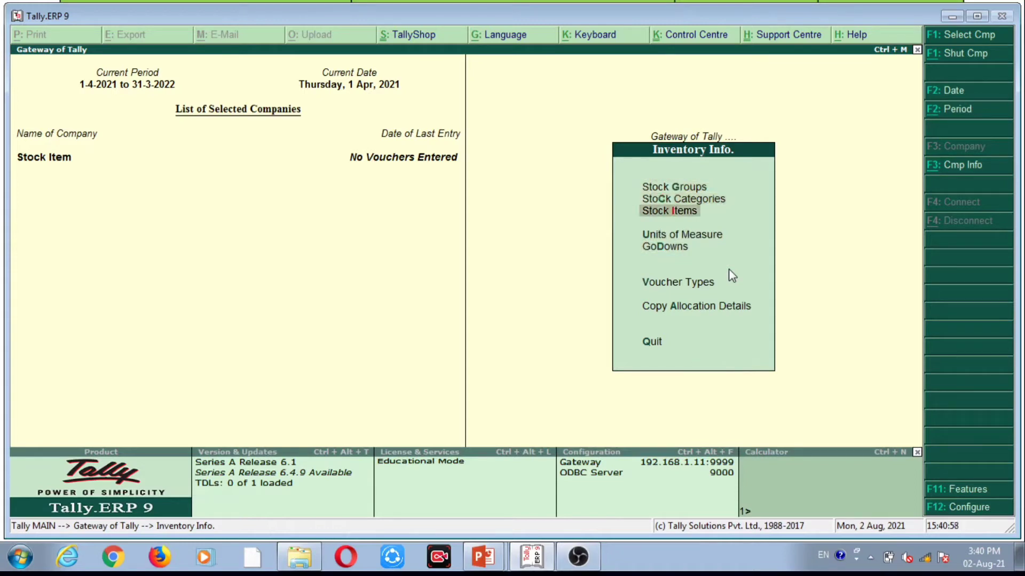
{"action": "key", "text": "Down"}
{"action": "key", "text": "Up"}
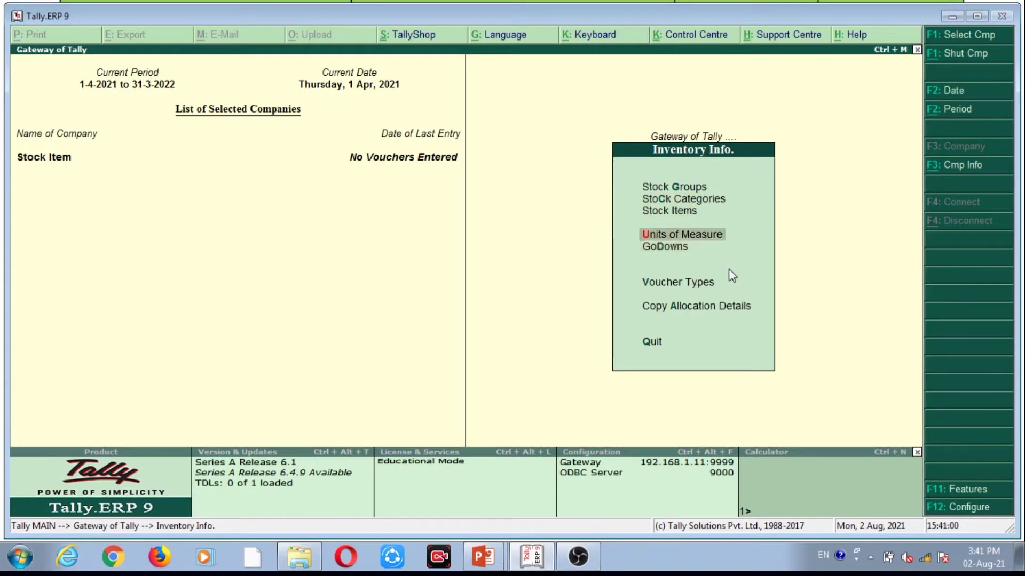
{"action": "key", "text": "Up"}
{"action": "key", "text": "Up"}
{"action": "key", "text": "Up"}
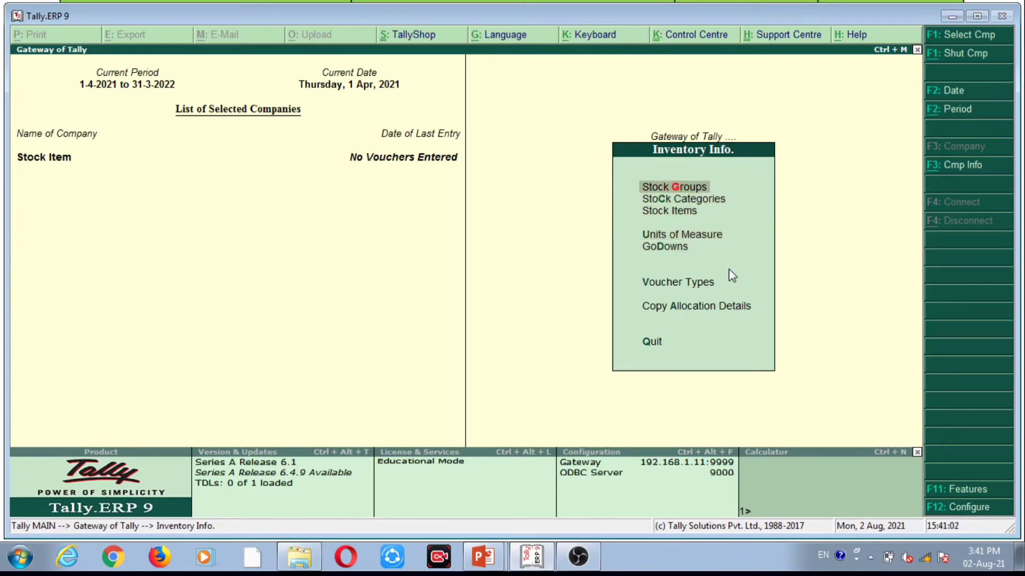
{"action": "key", "text": "Down"}
{"action": "key", "text": "Down"}
{"action": "key", "text": "Down"}
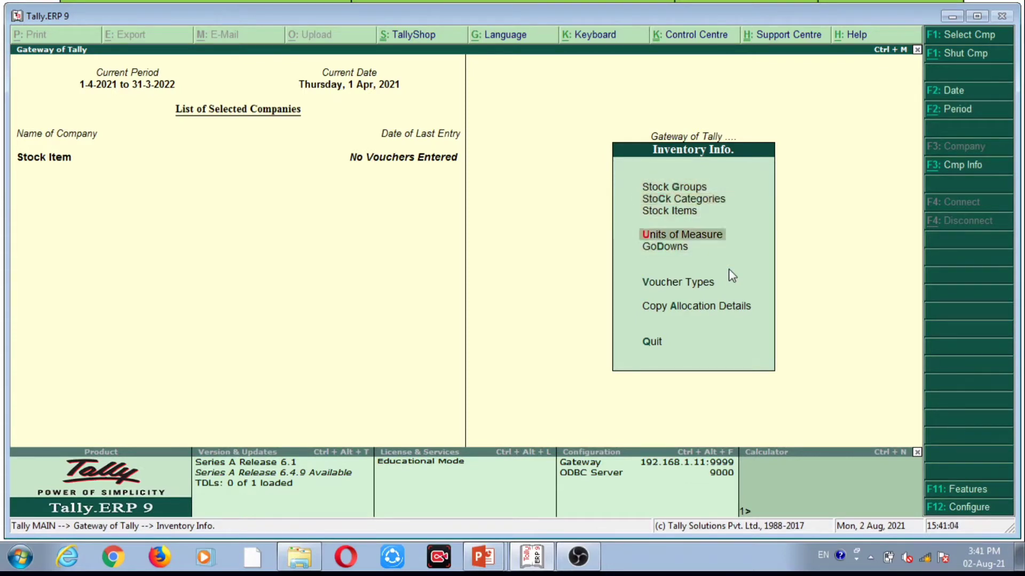
Start creating a single stock item named Amla Plus, with no alias
{"action": "key", "text": "Down"}
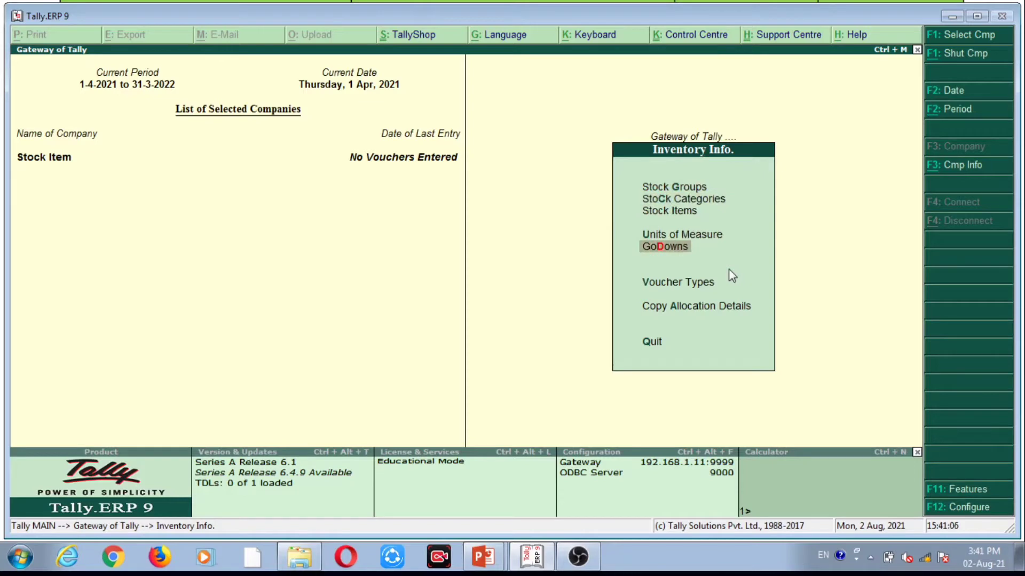
{"action": "key", "text": "Up"}
{"action": "key", "text": "Up"}
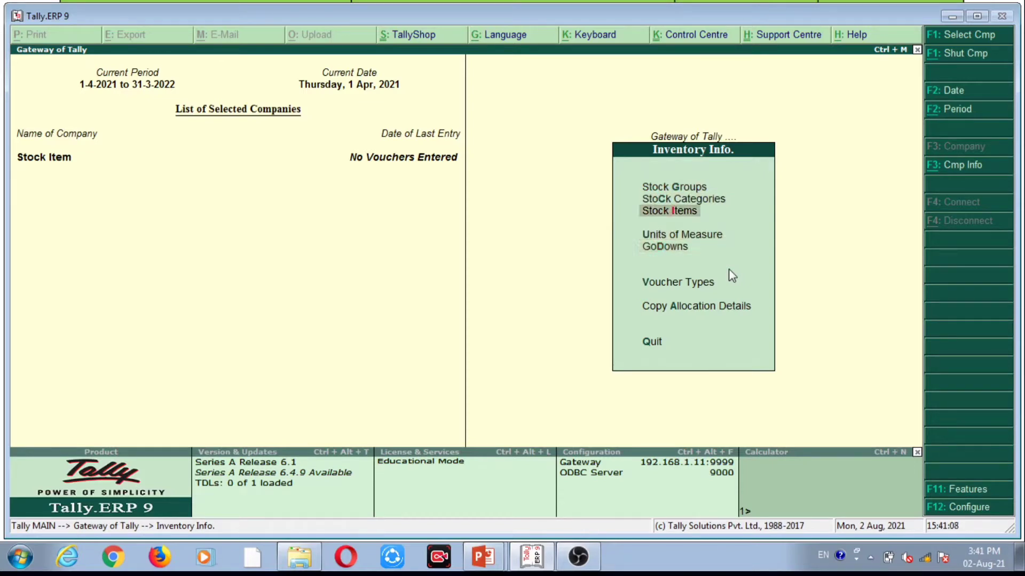
{"action": "key", "text": "Return"}
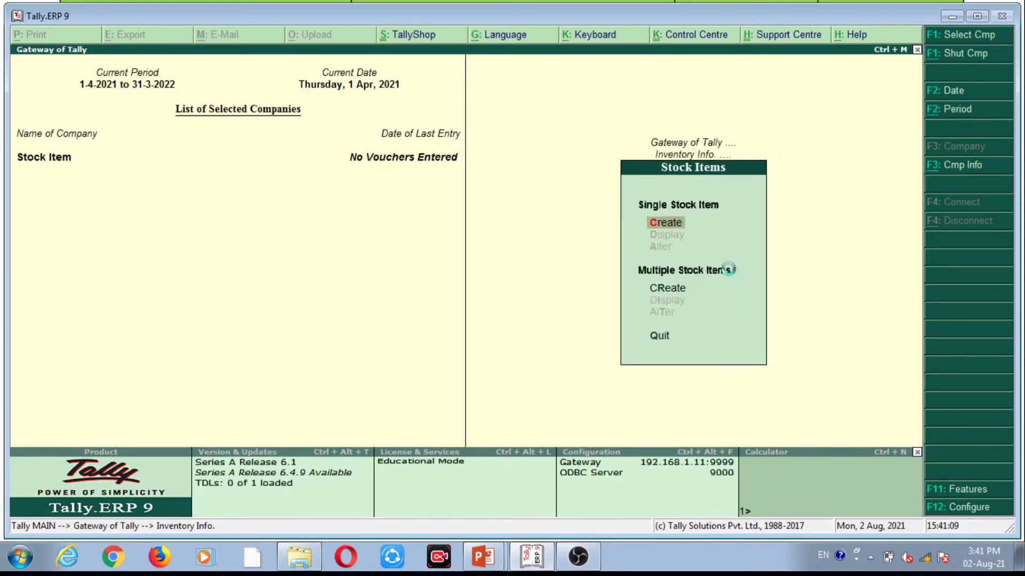
{"action": "key", "text": "Return"}
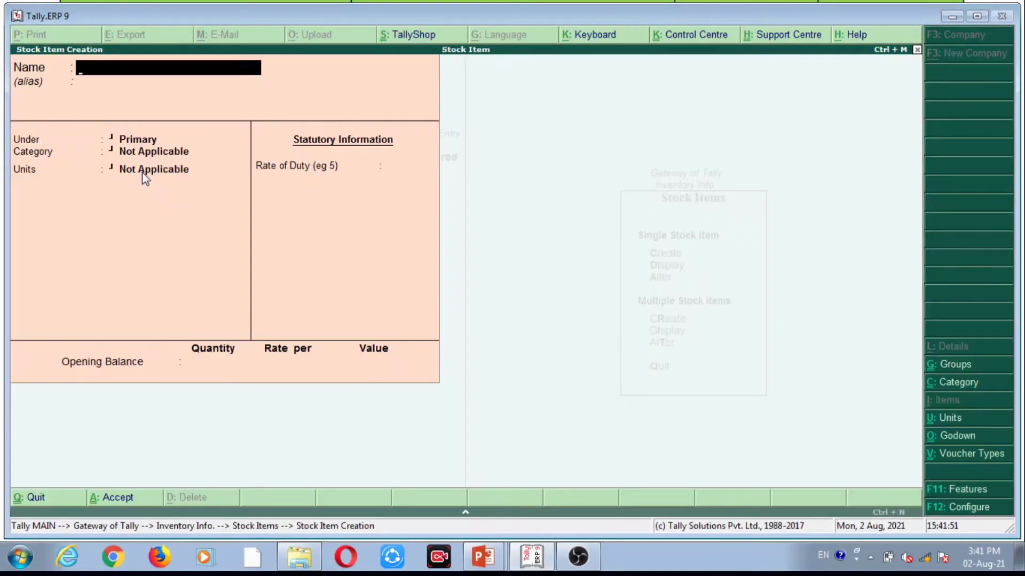
{"action": "type", "text": "Amla Plus"}
{"action": "key", "text": "Return"}
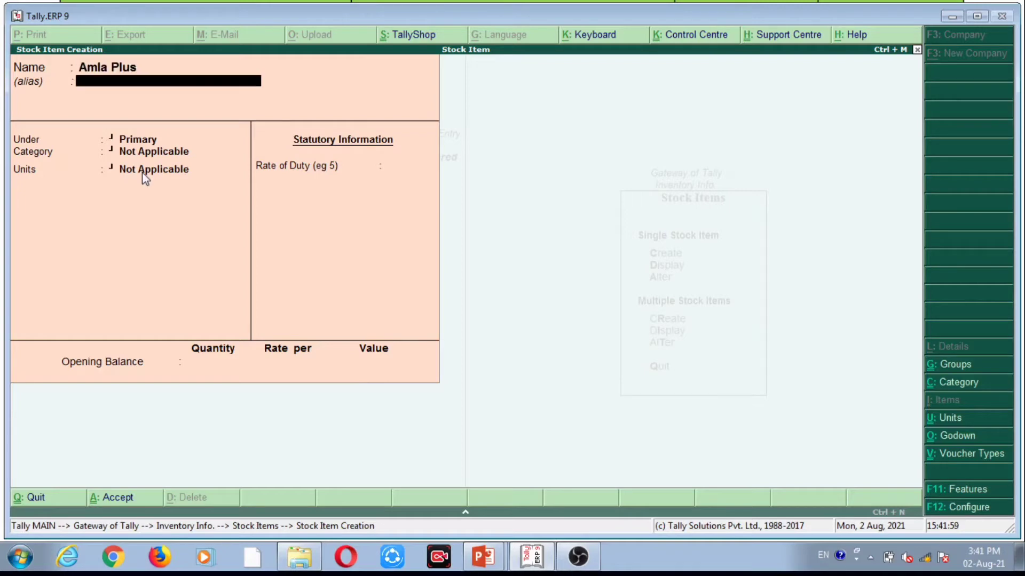
{"action": "key", "text": "Return"}
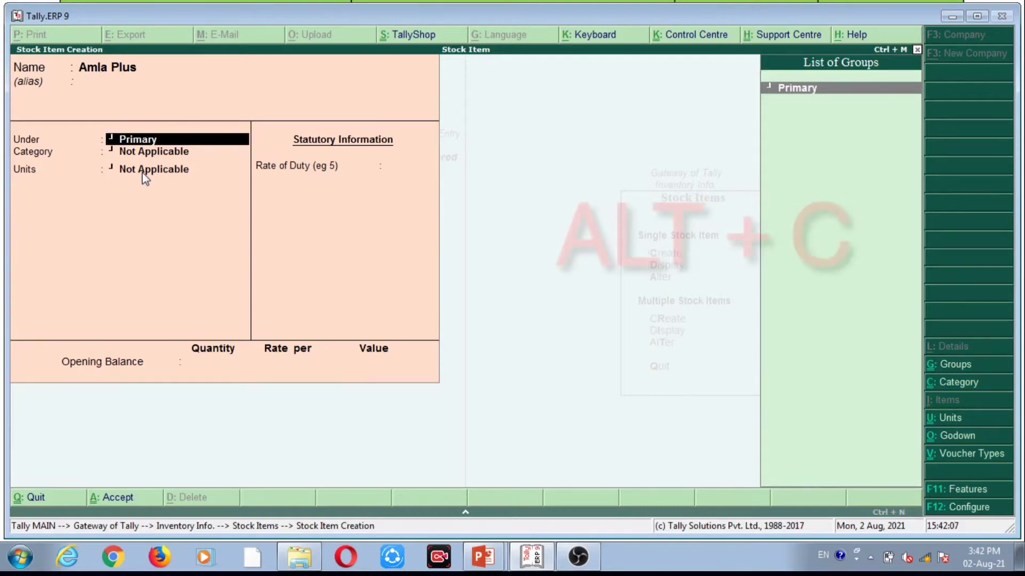
Create the stock group Hair Oil under Primary with item quantities added, and assign Amla Plus to it
{"action": "key", "text": "alt+c"}
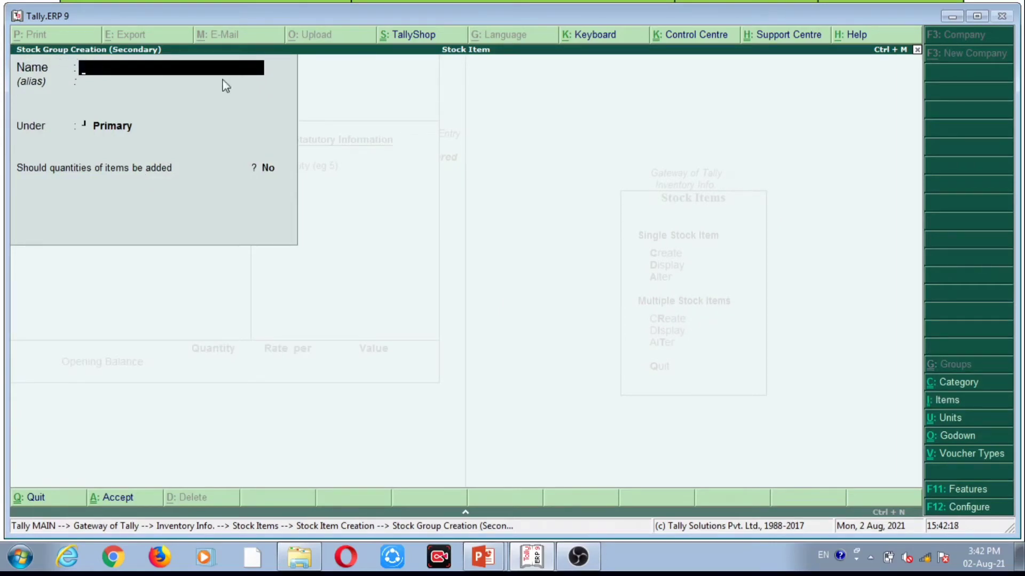
{"action": "key", "text": "alt+Tab"}
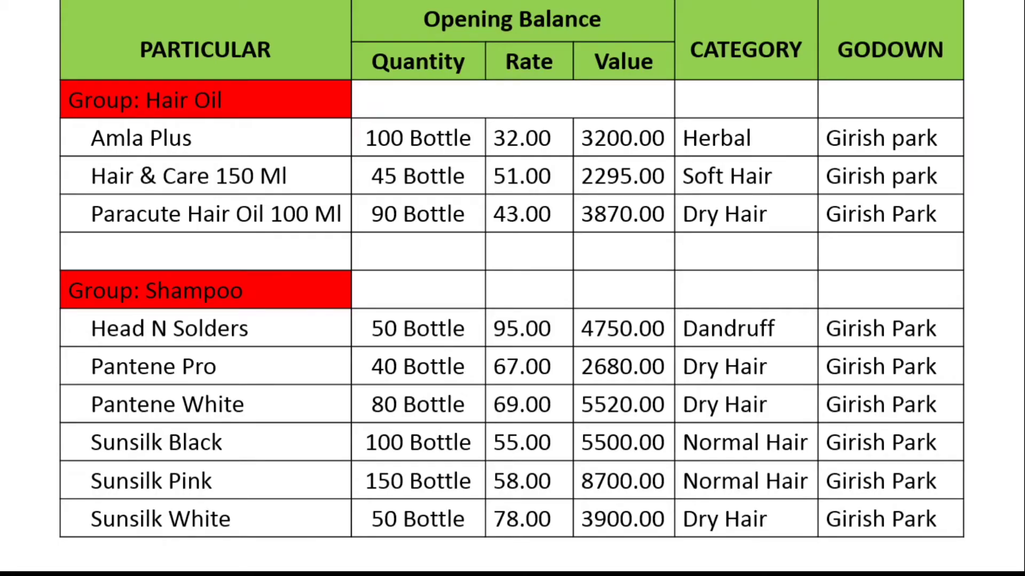
{"action": "key", "text": "alt+Tab"}
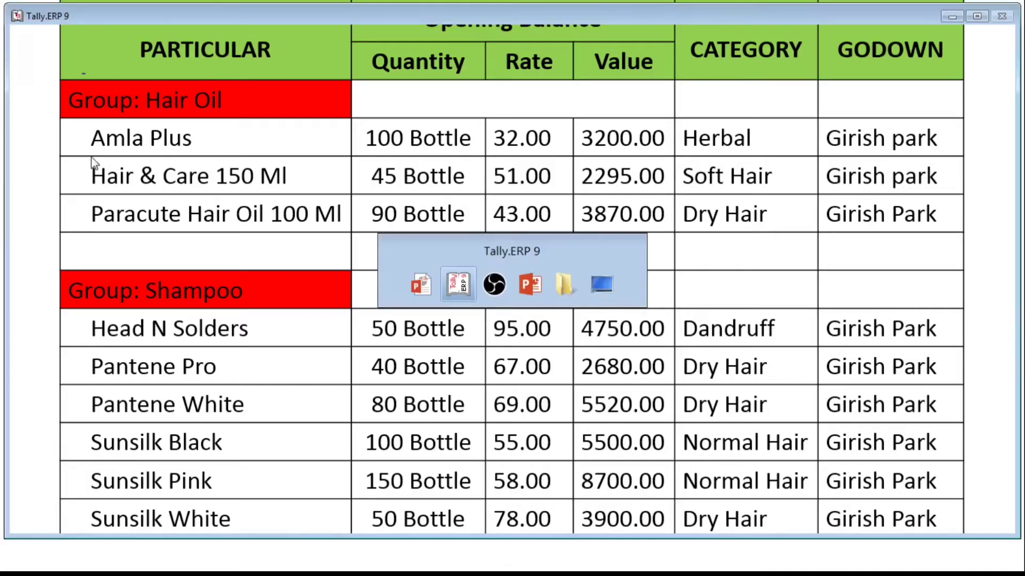
{"action": "type", "text": "Hair Oil"}
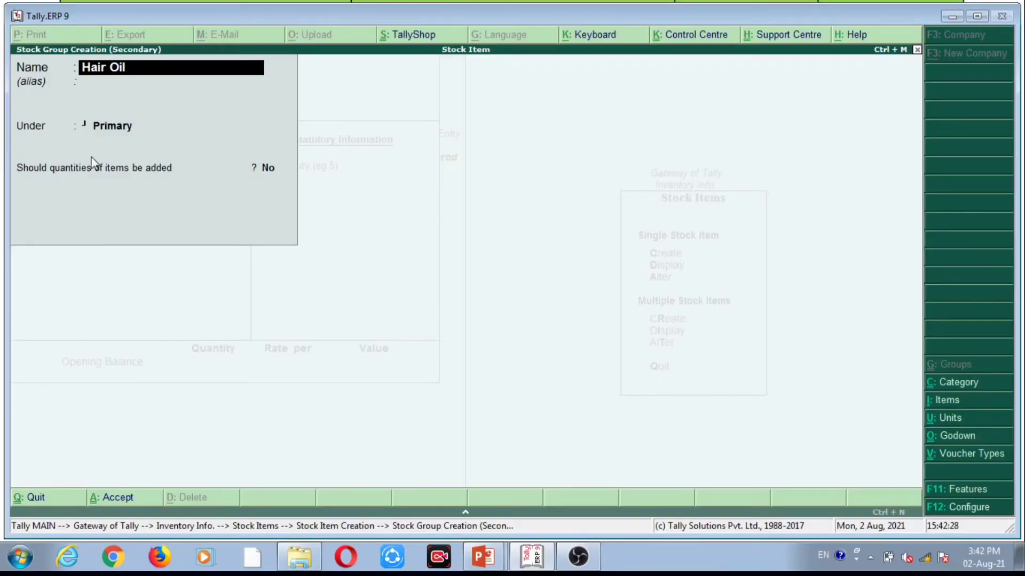
{"action": "key", "text": "Return"}
{"action": "key", "text": "Return"}
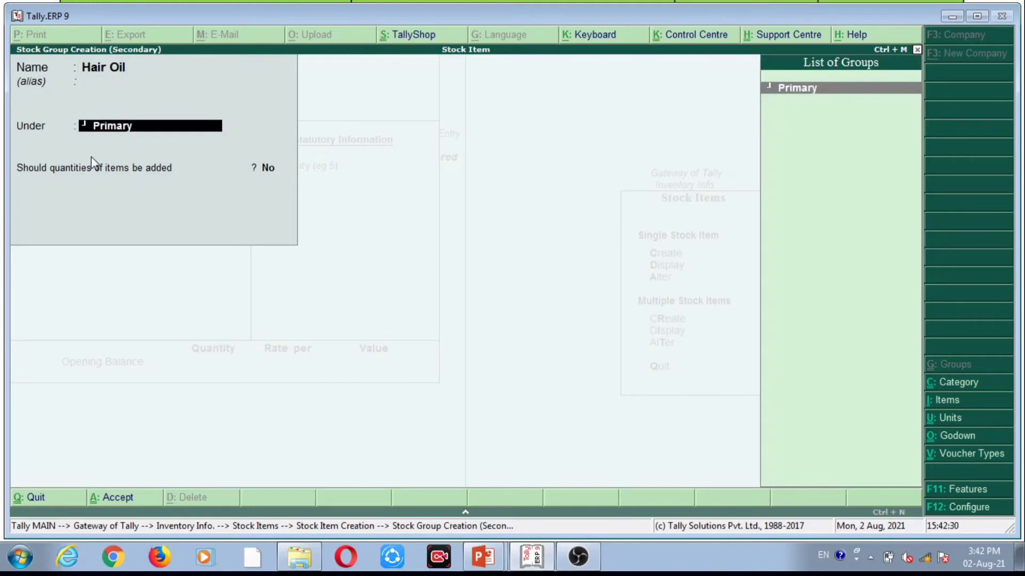
{"action": "key", "text": "Return"}
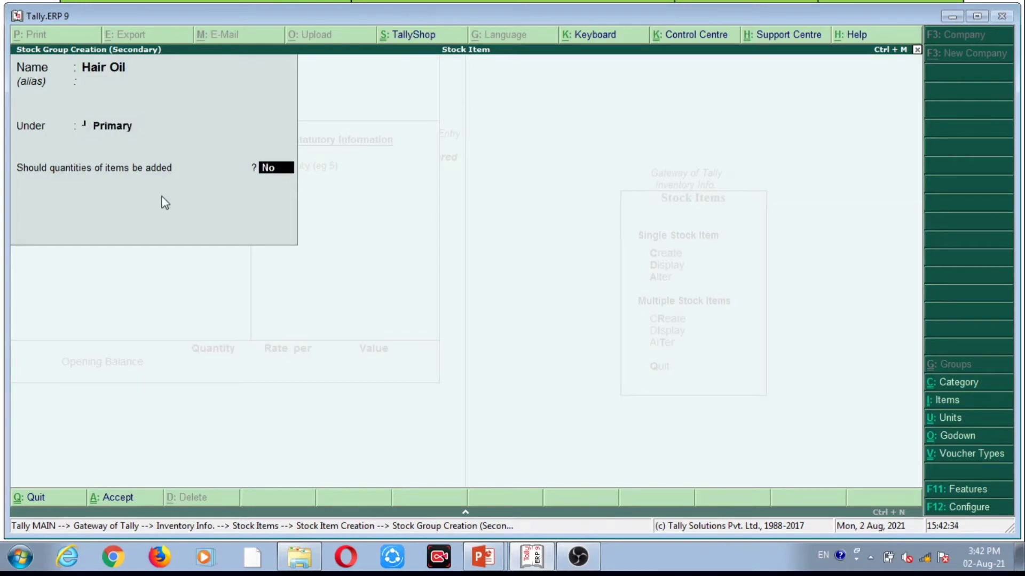
{"action": "type", "text": "y"}
{"action": "key", "text": "Return"}
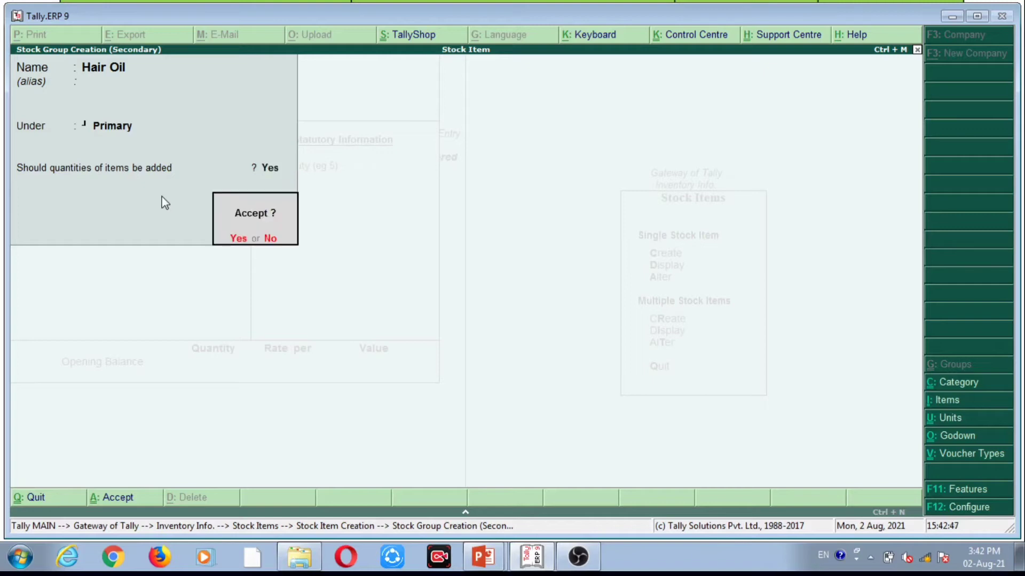
{"action": "key", "text": "Return"}
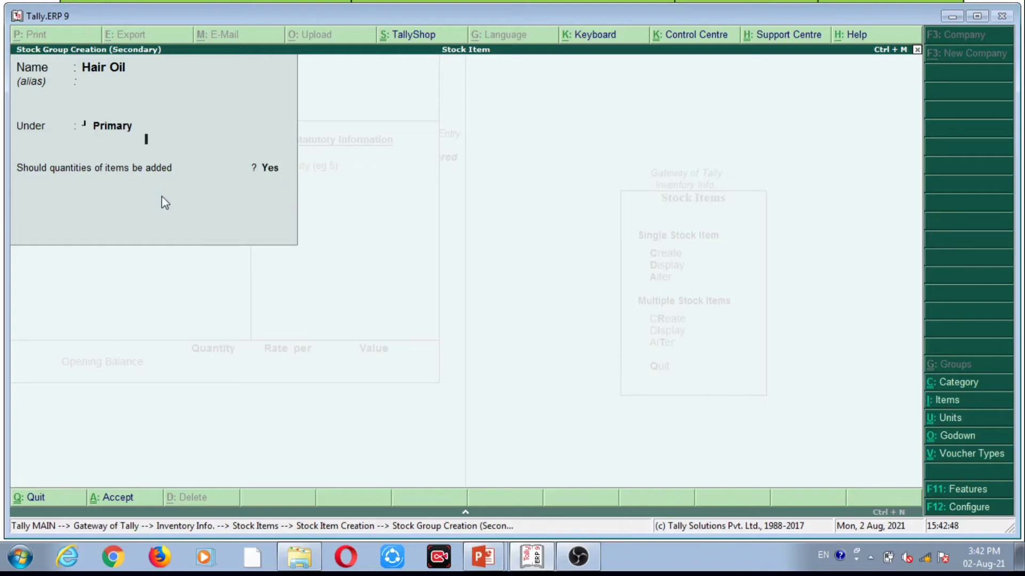
{"action": "key", "text": "Return"}
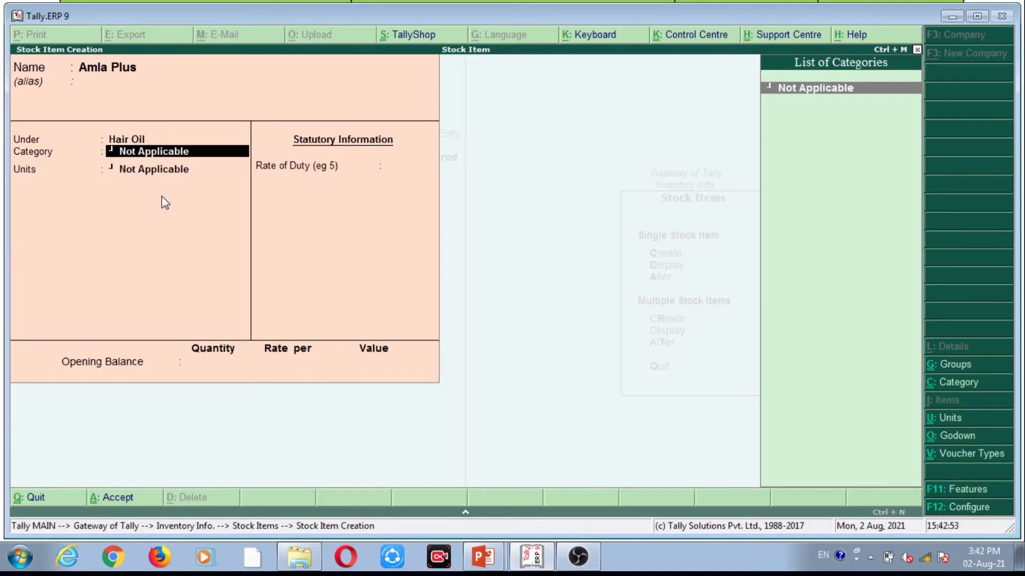
{"action": "key", "text": "BackSpace"}
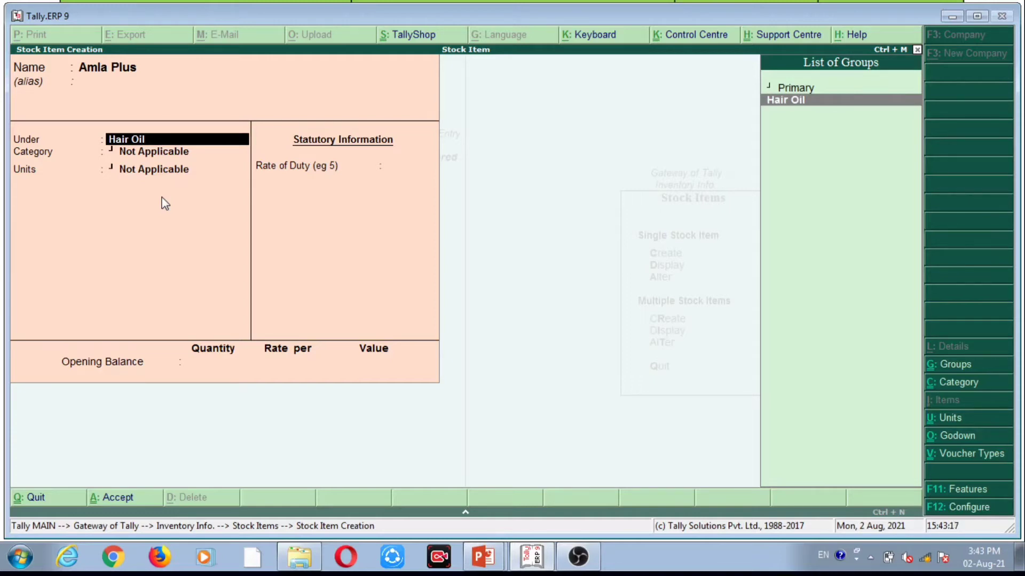
{"action": "key", "text": "Return"}
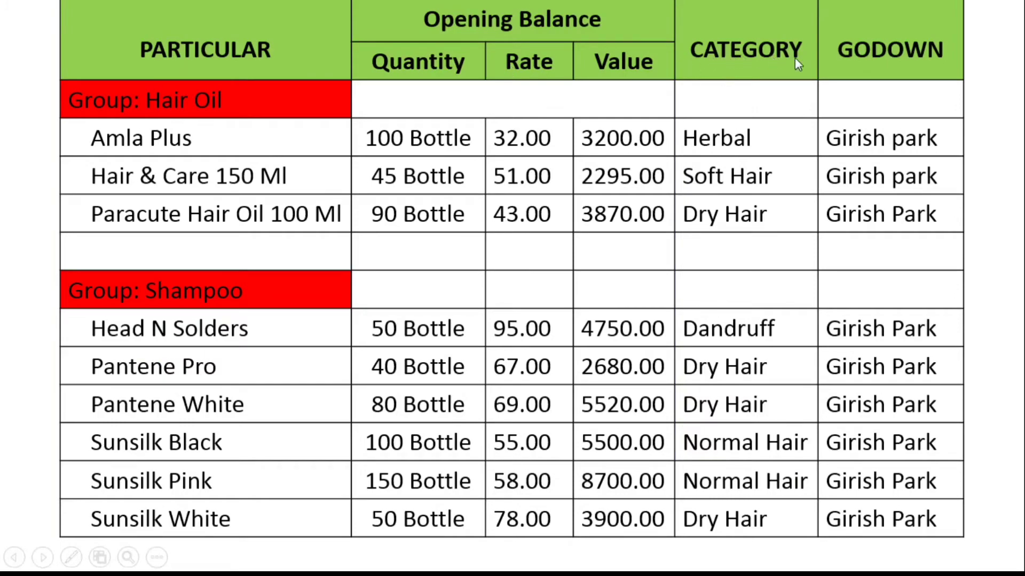
Create the stock category Herbal under Primary from the item form and assign it to Amla Plus
{"action": "key", "text": "alt+Tab"}
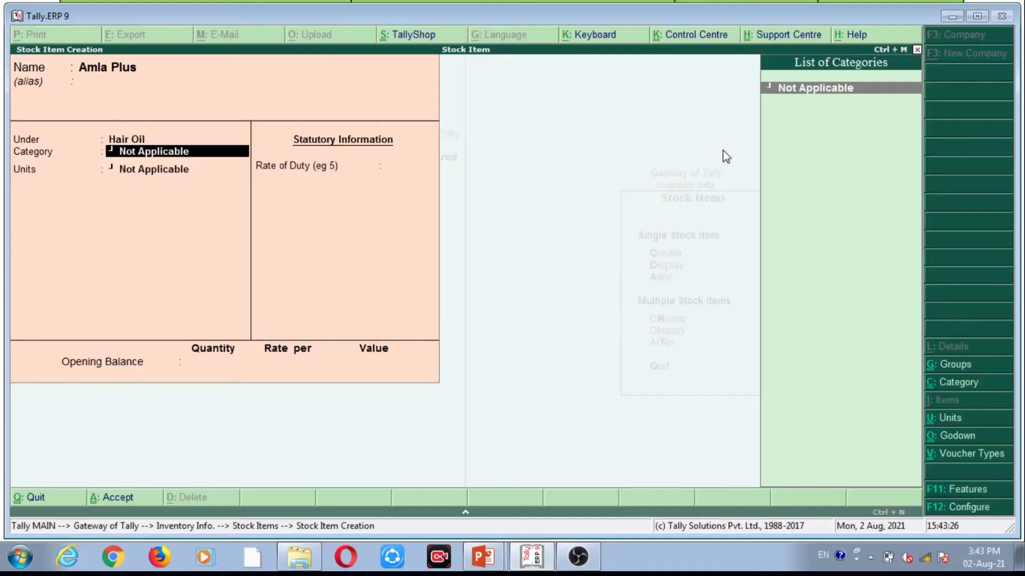
{"action": "key", "text": "alt+c"}
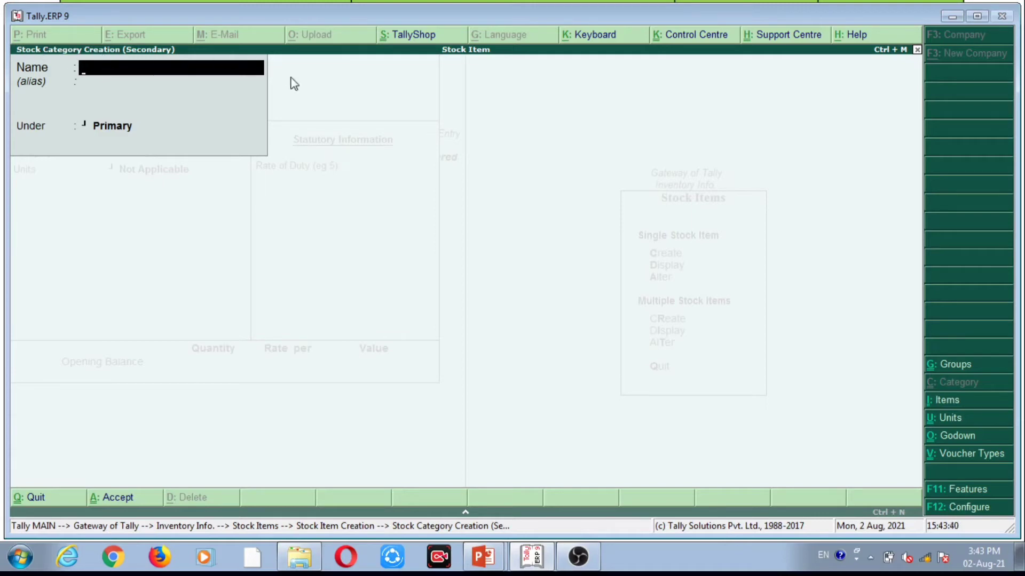
{"action": "key", "text": "alt+Tab"}
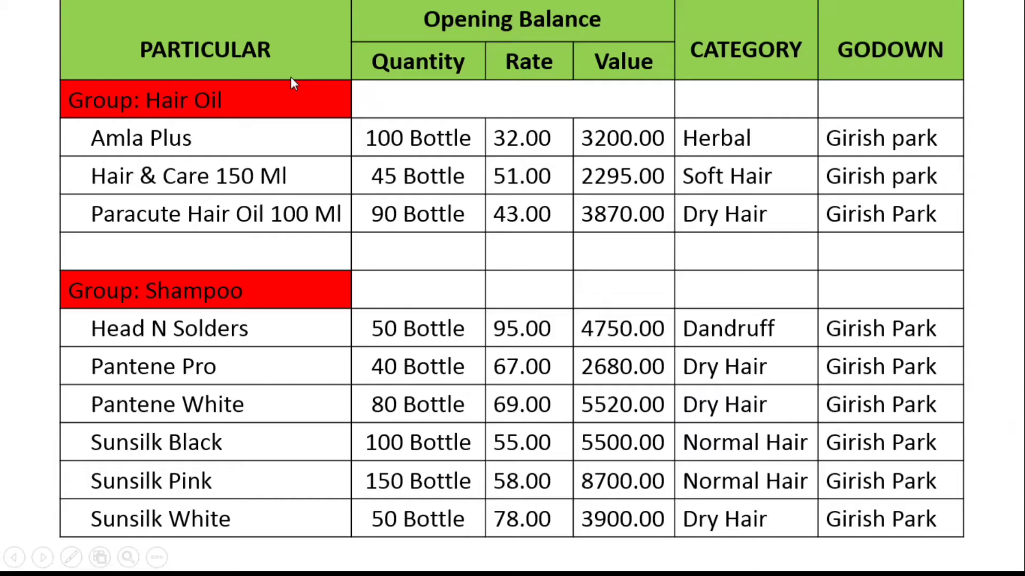
{"action": "key", "text": "alt+Tab"}
{"action": "type", "text": "Herb"}
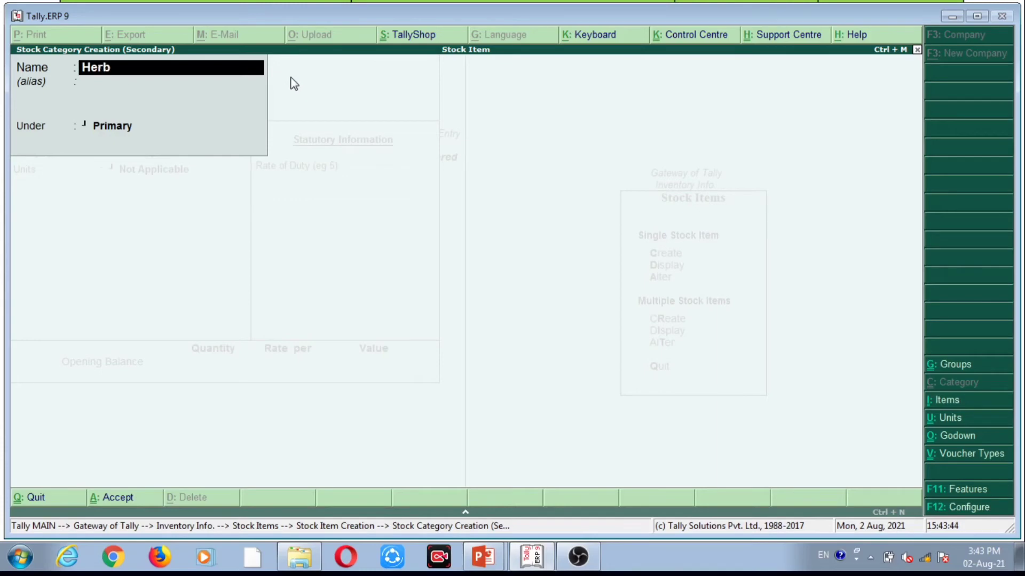
{"action": "type", "text": "al"}
{"action": "key", "text": "Return"}
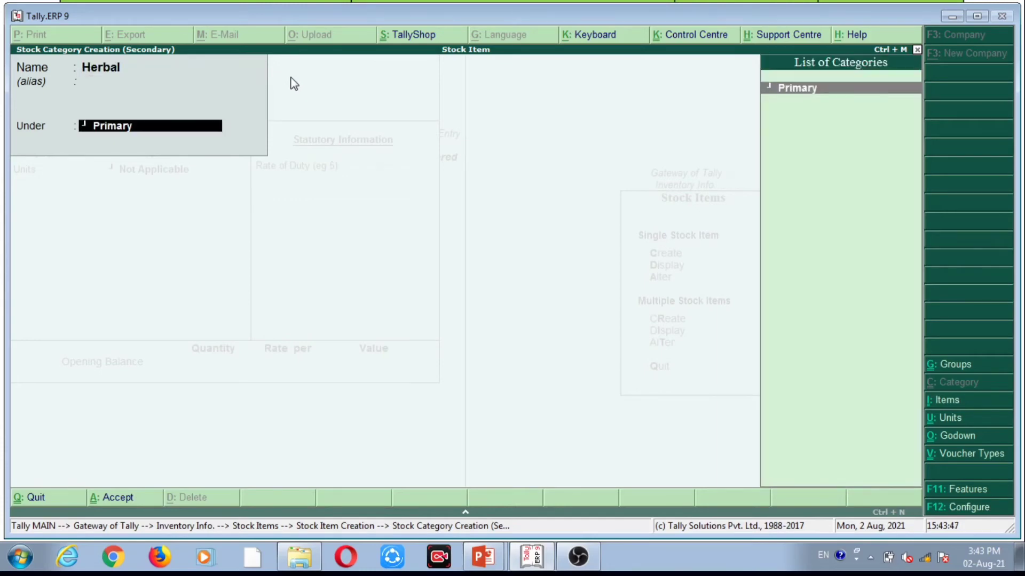
{"action": "key", "text": "Return"}
{"action": "key", "text": "Return"}
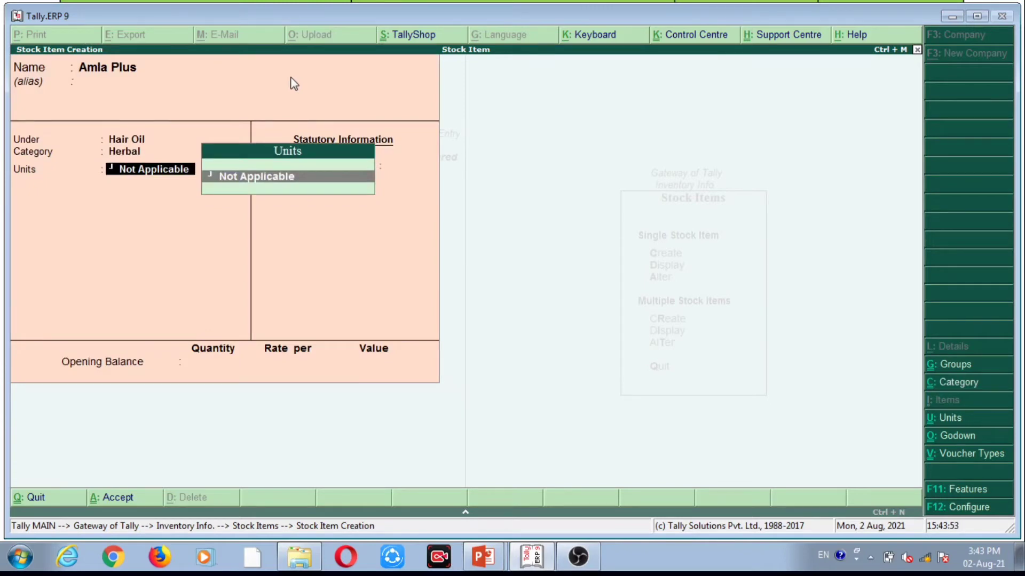
Check the item's unit in the presentation's opening balance table and start a new simple unit with the symbol bottle
{"action": "key", "text": "alt+Tab"}
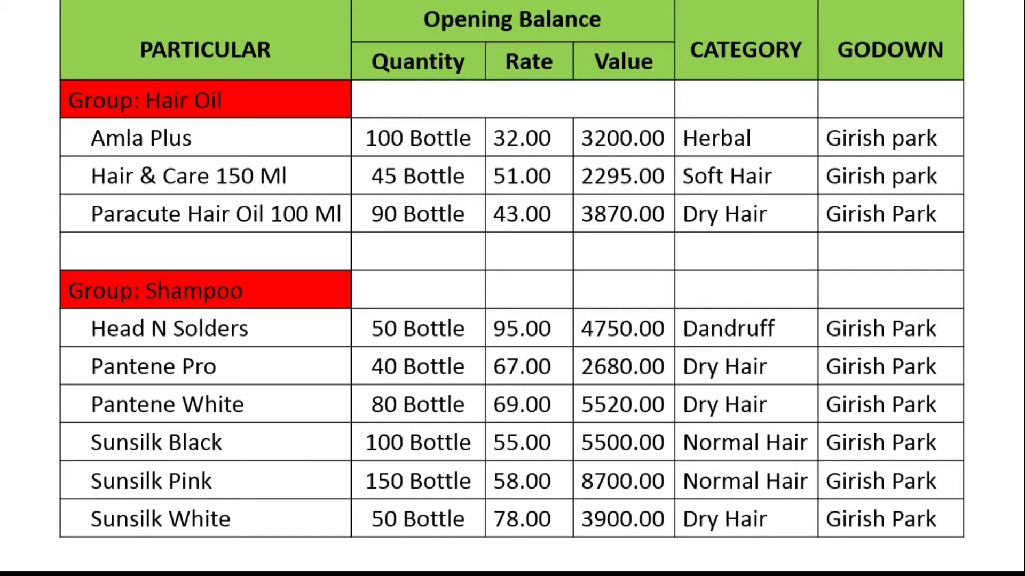
{"action": "key", "text": "alt+Tab"}
{"action": "key", "text": "alt+Tab"}
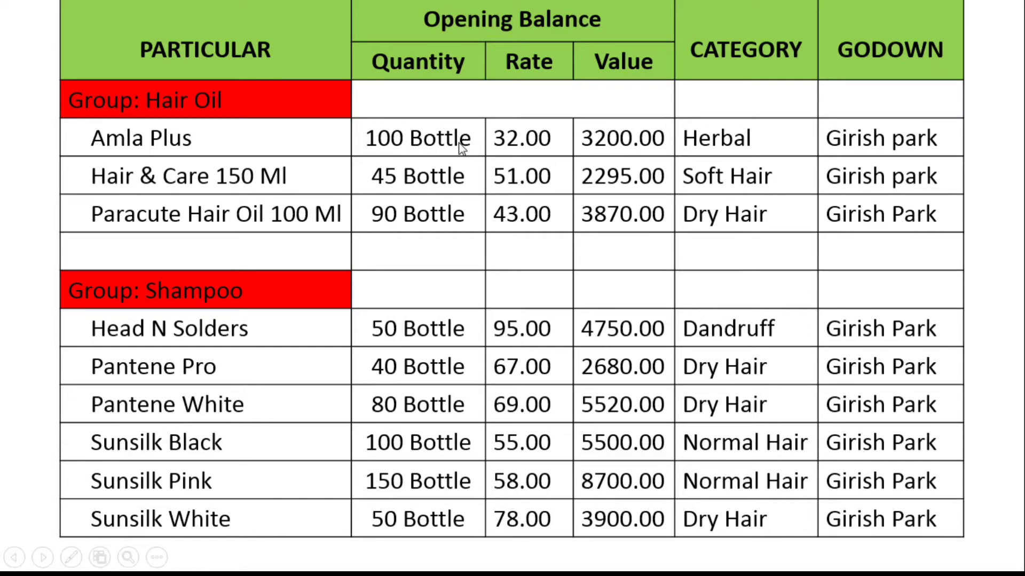
{"action": "key", "text": "alt+Tab"}
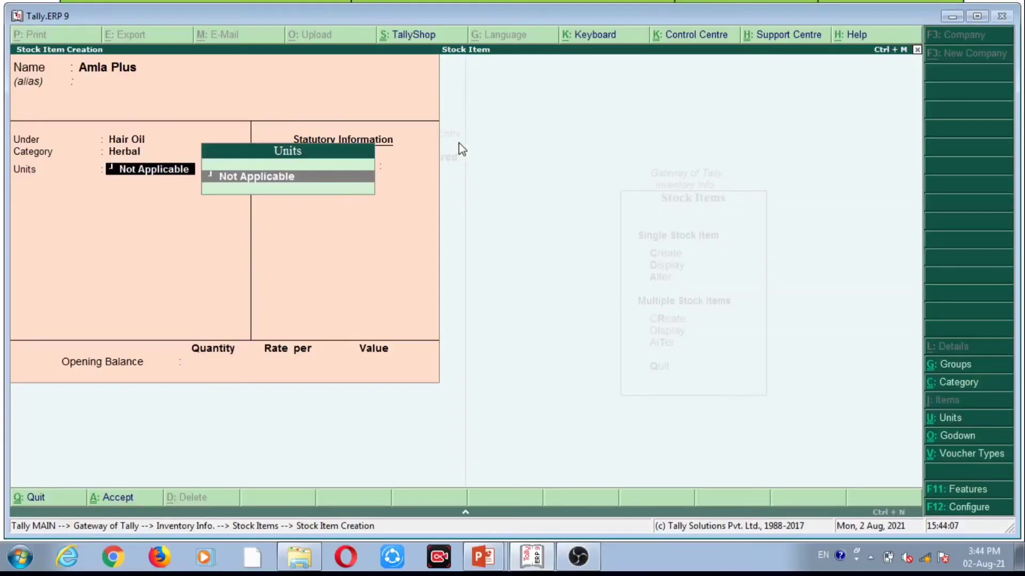
{"action": "type", "text": "B"}
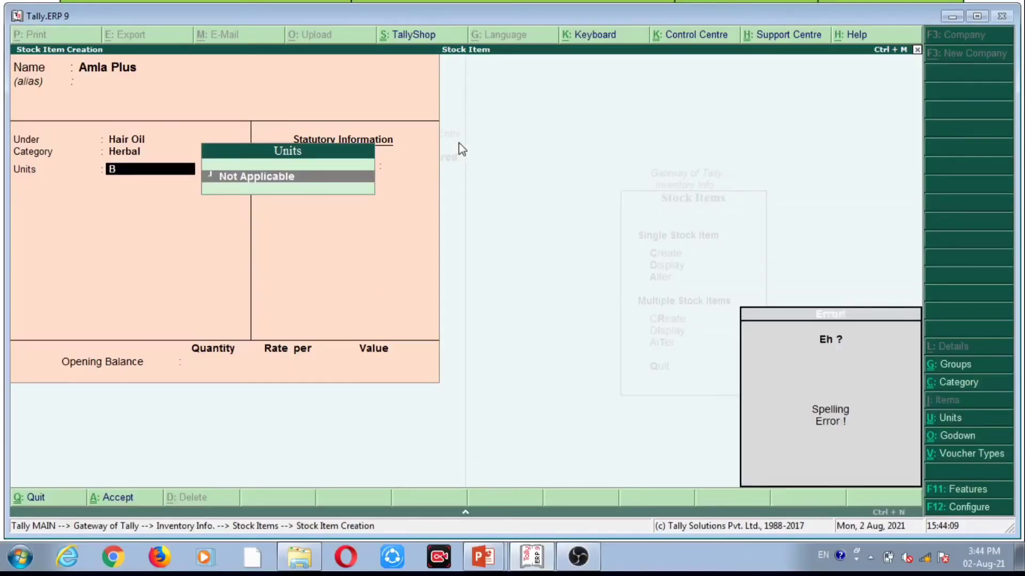
{"action": "key", "text": "alt+c"}
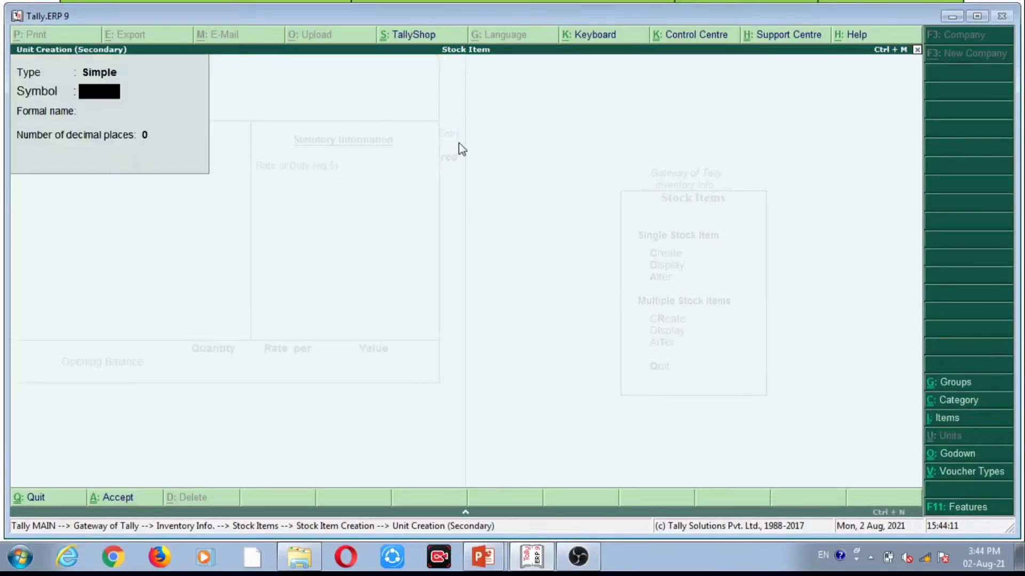
{"action": "type", "text": "bottle"}
{"action": "key", "text": "Return"}
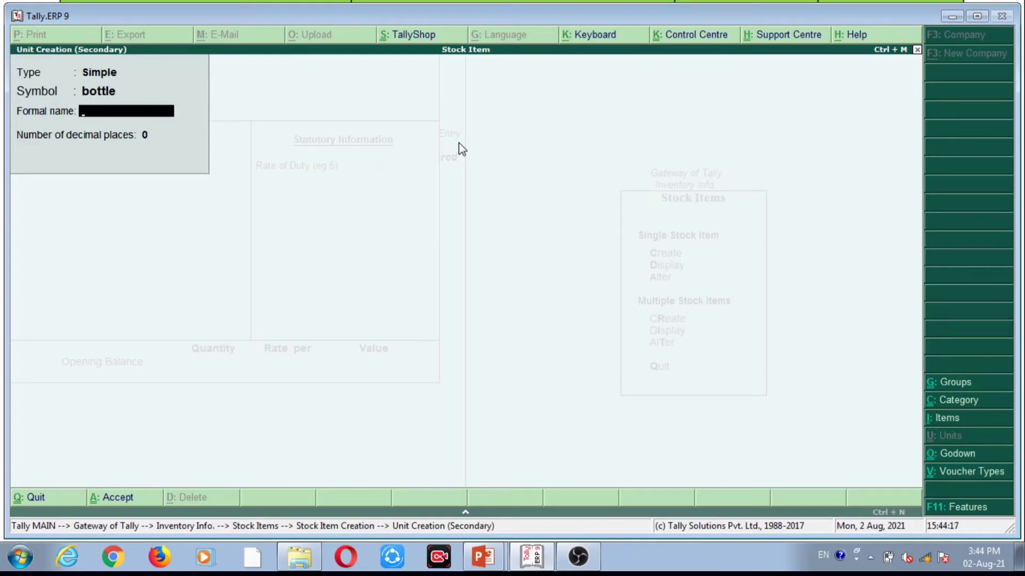
{"action": "type", "text": "Bottle"}
{"action": "key", "text": "Delete"}
{"action": "key", "text": "BackSpace"}
{"action": "key", "text": "BackSpace"}
{"action": "key", "text": "Return"}
{"action": "key", "text": "Return"}
{"action": "key", "text": "Delete"}
{"action": "key", "text": "Return"}
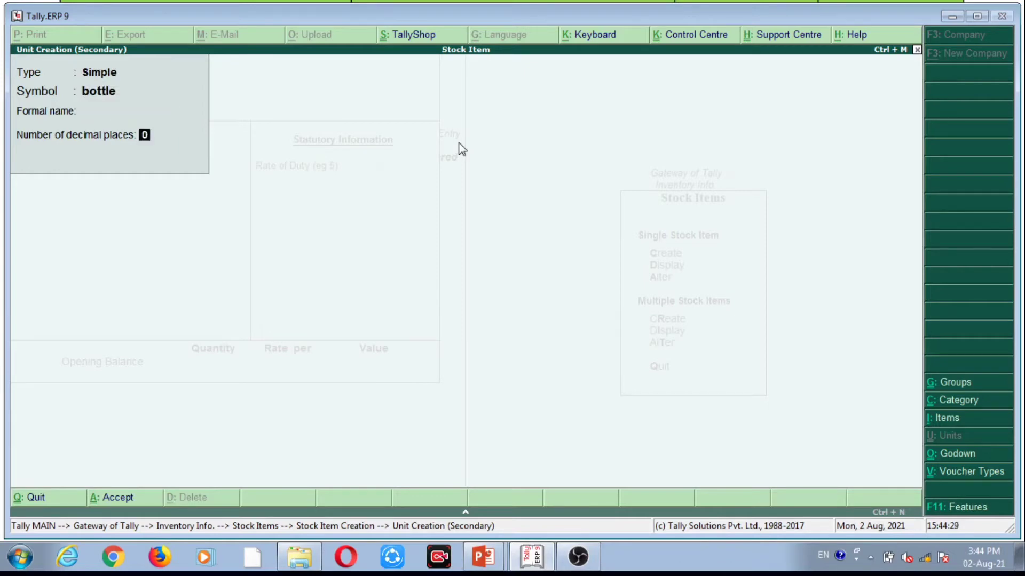
{"action": "key", "text": "BackSpace"}
{"action": "key", "text": "BackSpace"}
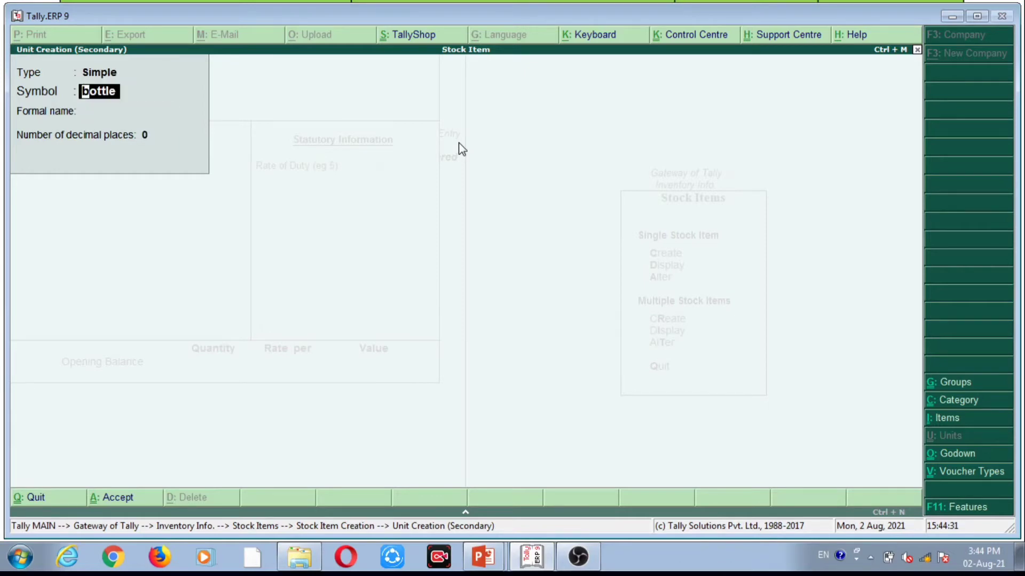
Leave the unit's formal name blank, set 2 decimal places, and save bottle as the unit of Amla Plus
{"action": "key", "text": "Return"}
{"action": "key", "text": "Return"}
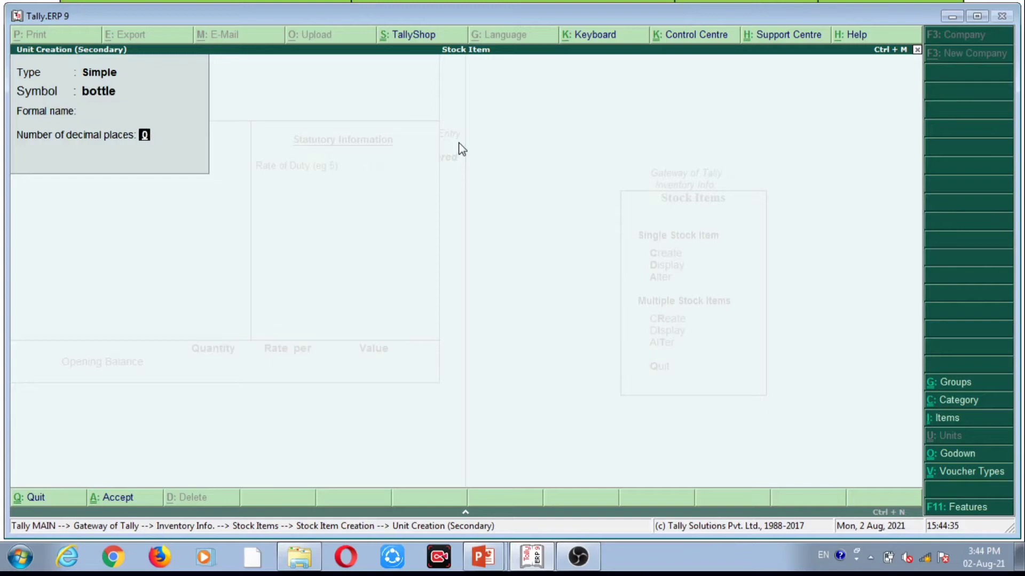
{"action": "type", "text": "2"}
{"action": "key", "text": "Return"}
{"action": "key", "text": "Return"}
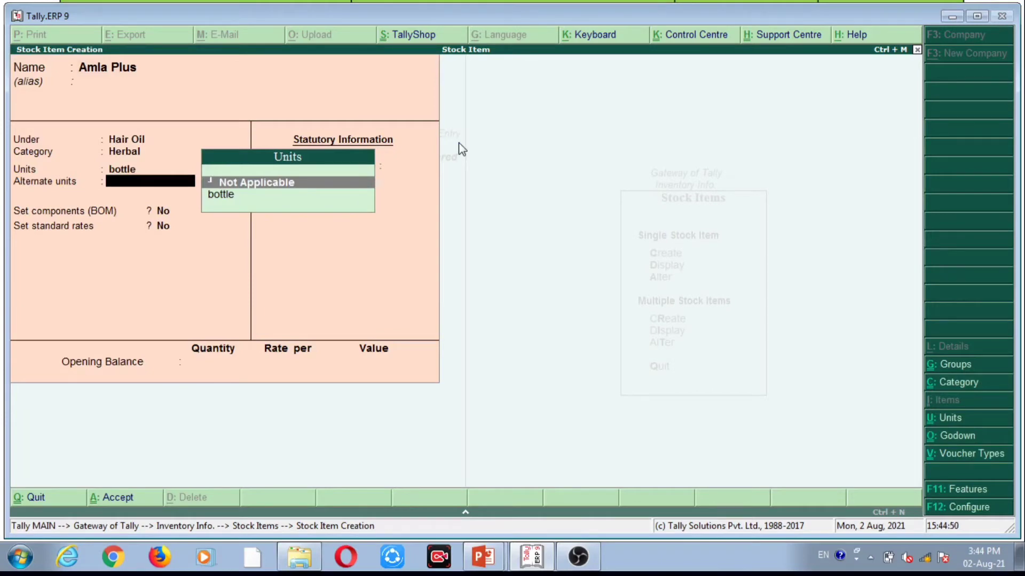
Keep alternate units Not Applicable, components and standard rates at No, and the rate of duty at 0 for Amla Plus
{"action": "key", "text": "Return"}
{"action": "key", "text": "Return"}
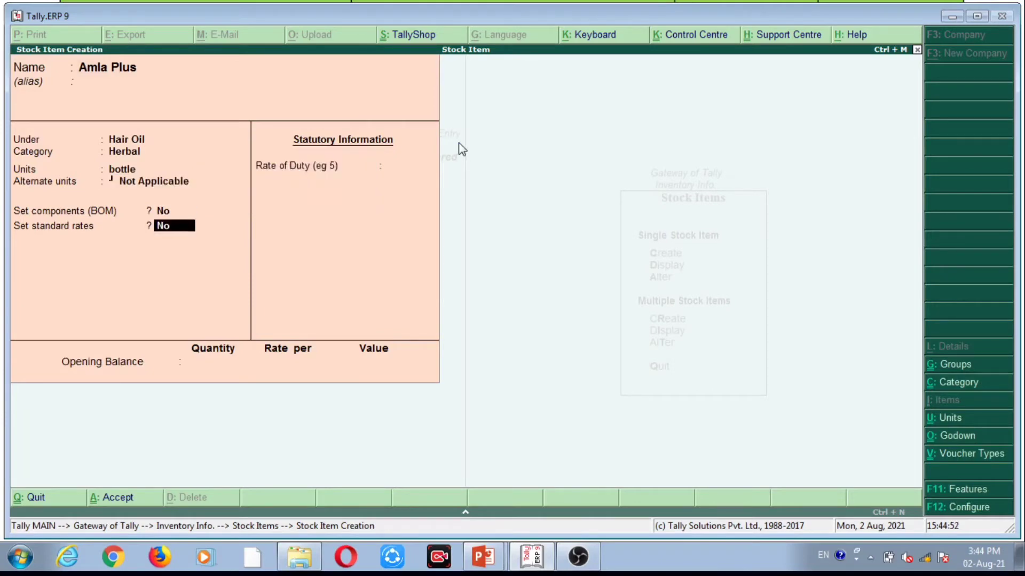
{"action": "key", "text": "Return"}
{"action": "key", "text": "Return"}
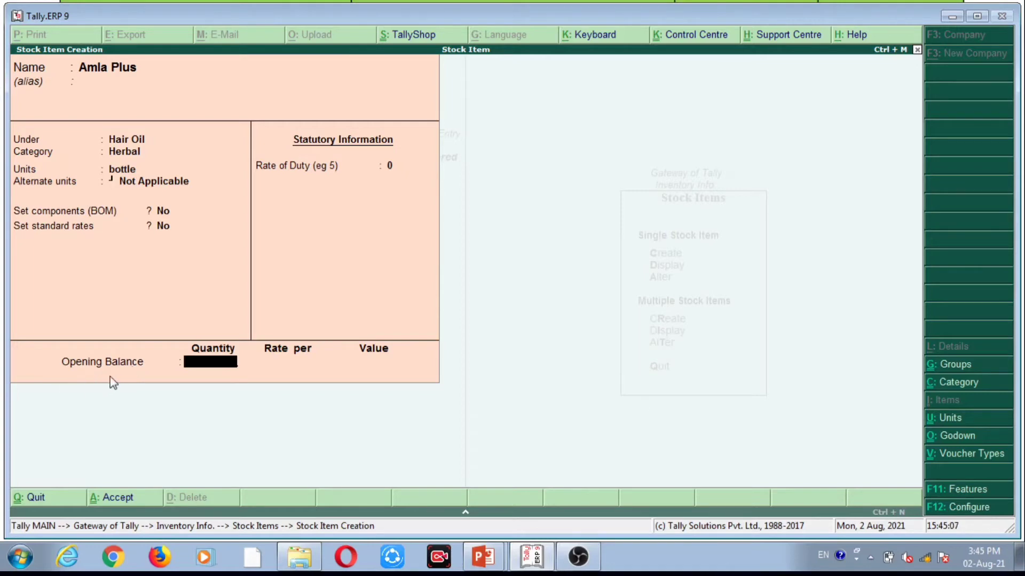
Check the Amla Plus quantity in the presentation's opening balance table and enter 100 bottles as the item's opening quantity
{"action": "key", "text": "alt+Tab"}
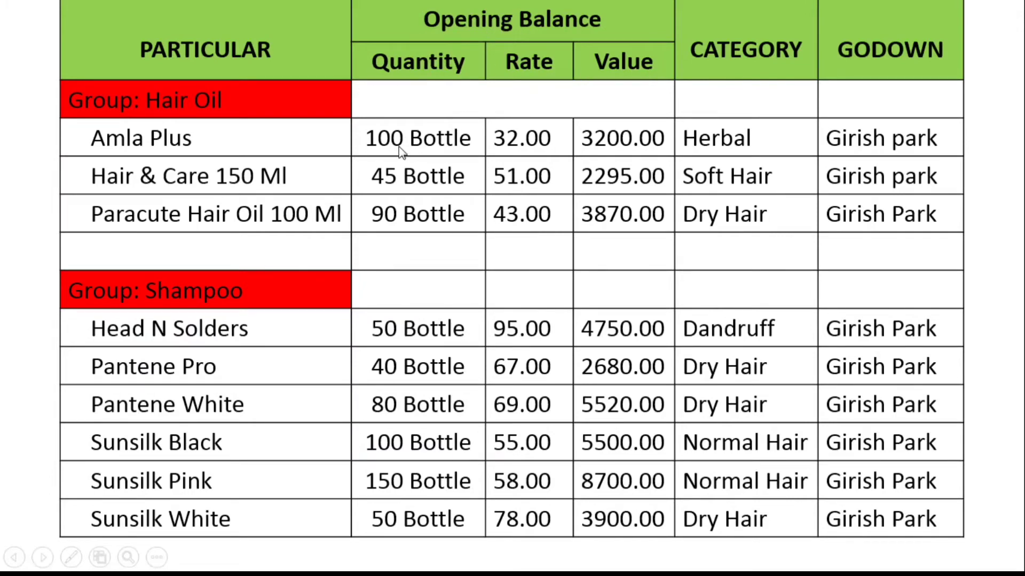
{"action": "key", "text": "alt+Tab"}
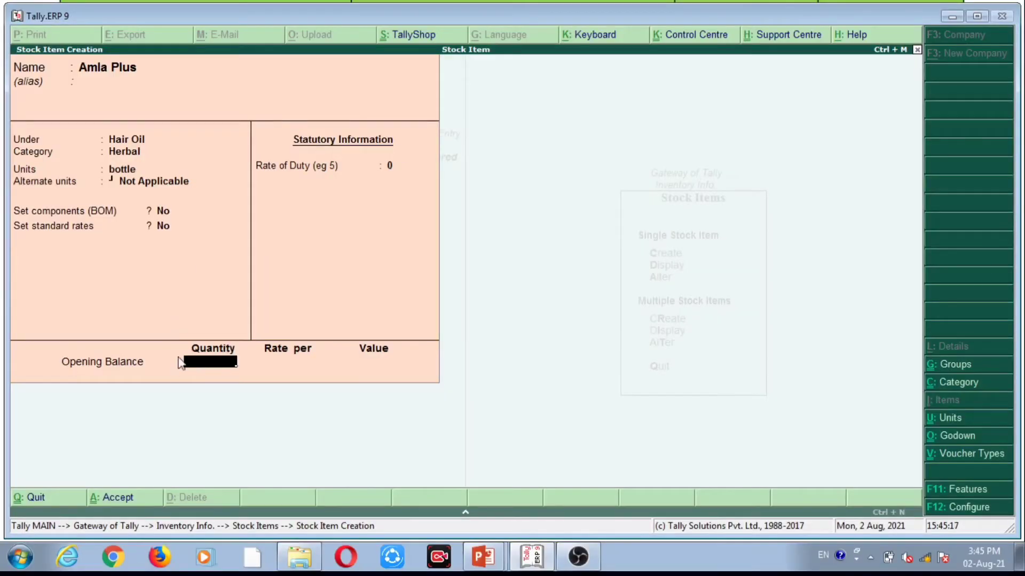
{"action": "key", "text": "alt+Tab"}
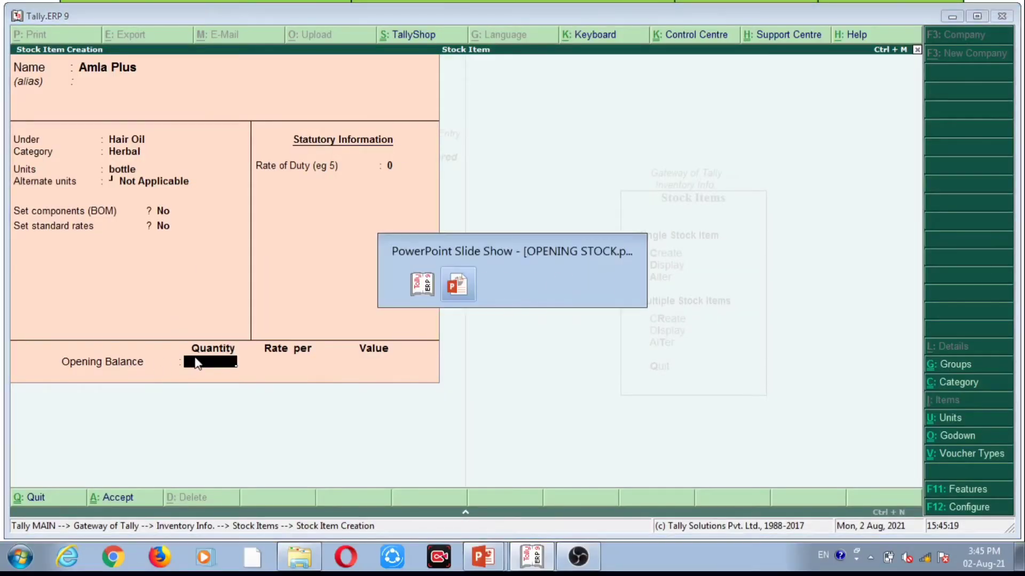
{"action": "key", "text": "alt+Tab"}
{"action": "type", "text": "100"}
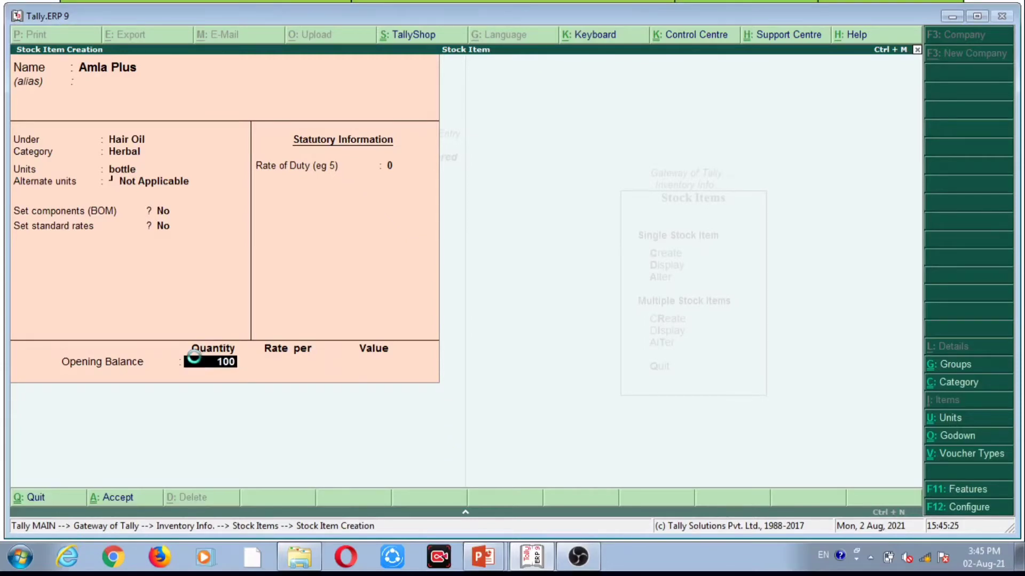
{"action": "key", "text": "Return"}
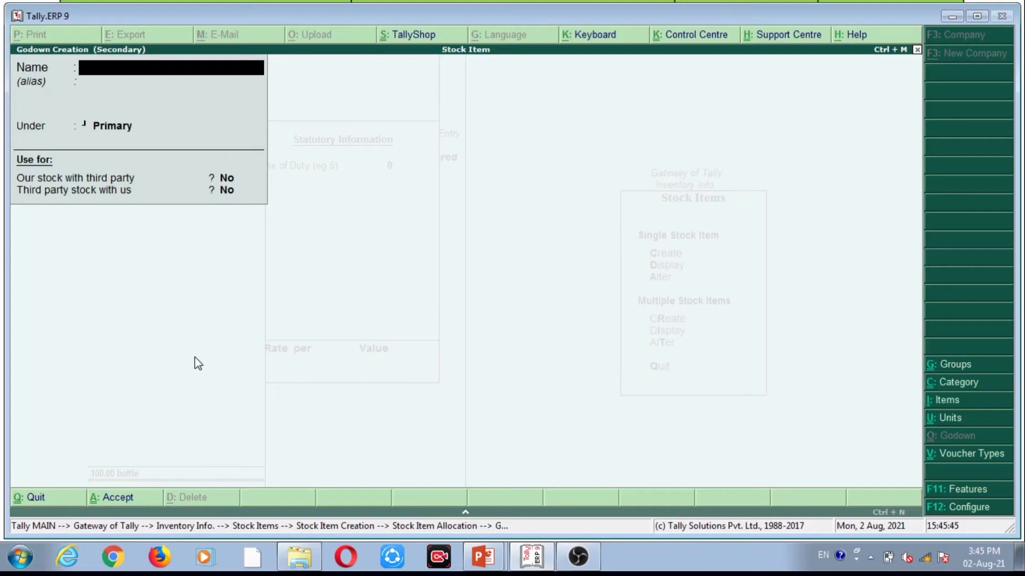
Create the godown Girish Park under Primary with both third-party stock options at No, and allocate the Amla Plus opening stock to it
{"action": "key", "text": "alt+Tab"}
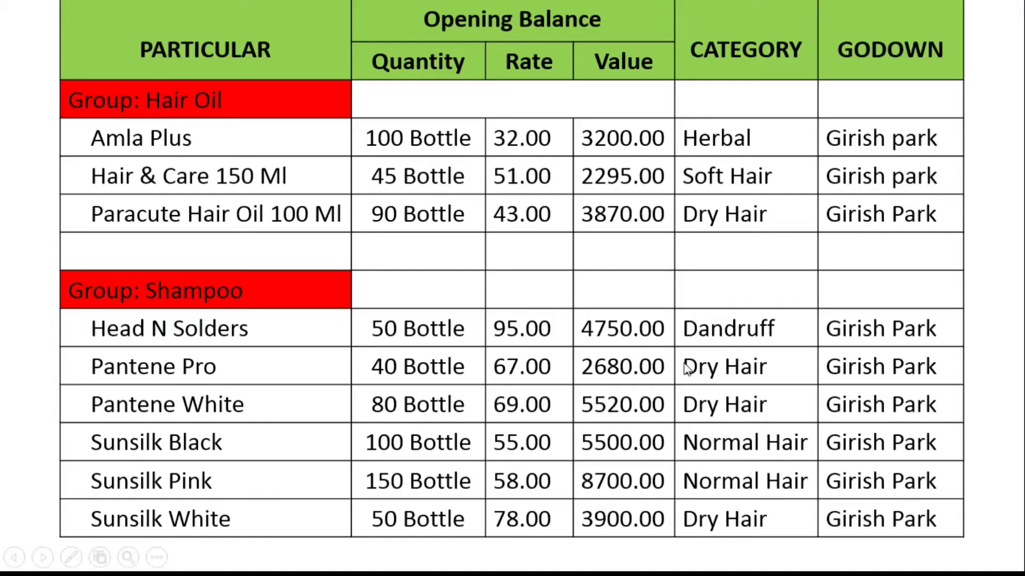
{"action": "key", "text": "alt+Tab"}
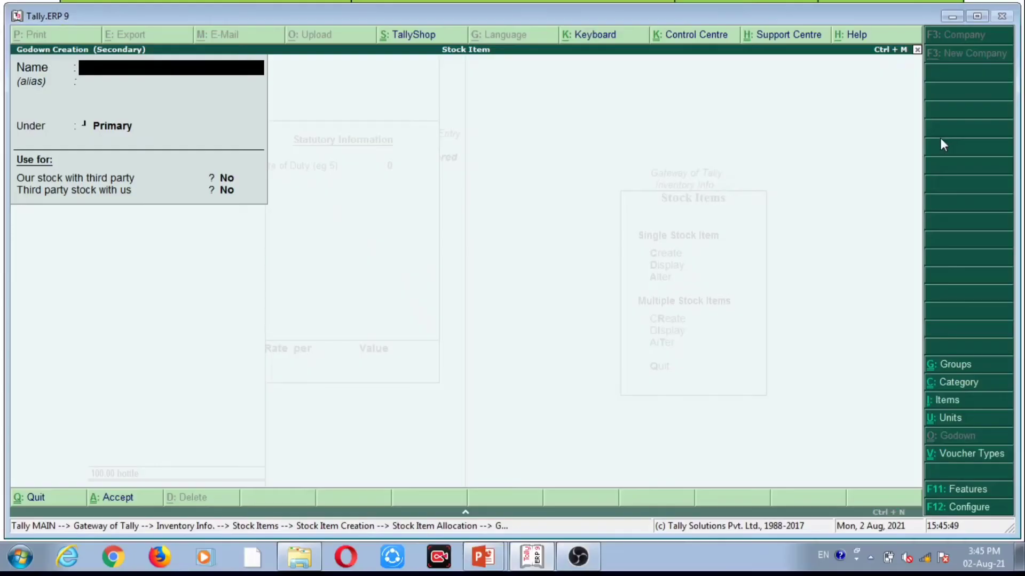
{"action": "type", "text": "Girish Park"}
{"action": "key", "text": "Return"}
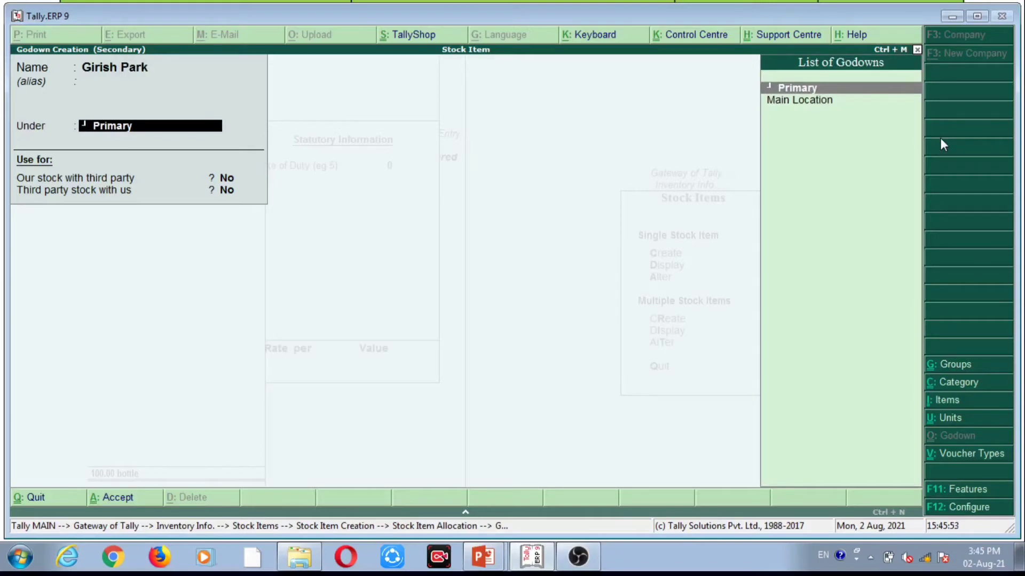
{"action": "key", "text": "Down"}
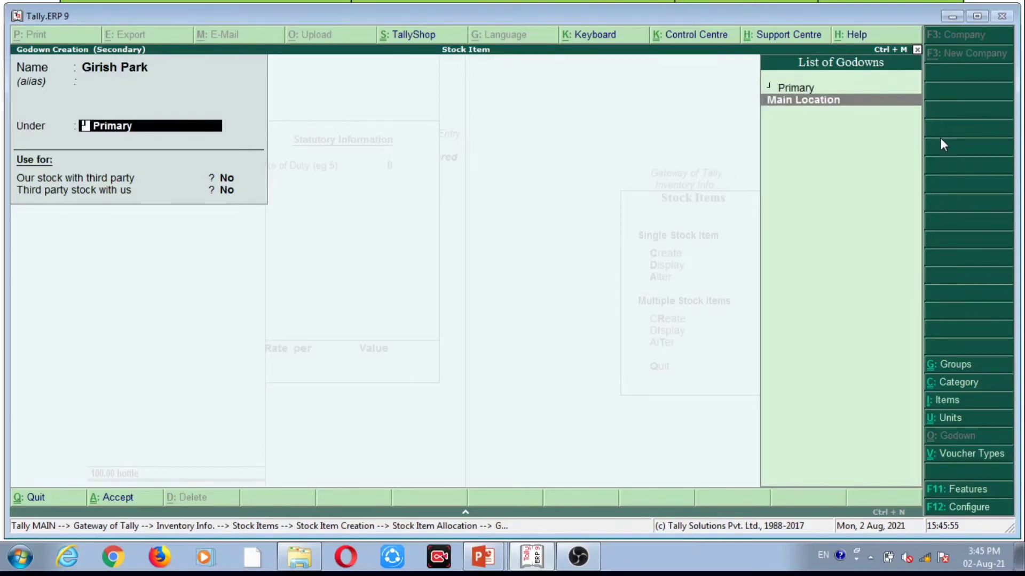
{"action": "key", "text": "Up"}
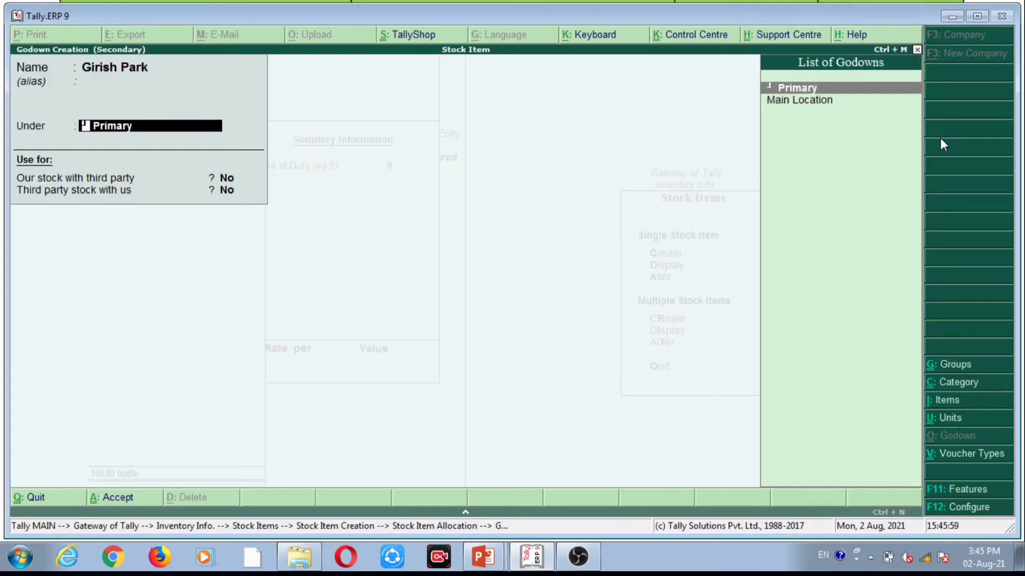
{"action": "key", "text": "Return"}
{"action": "key", "text": "Return"}
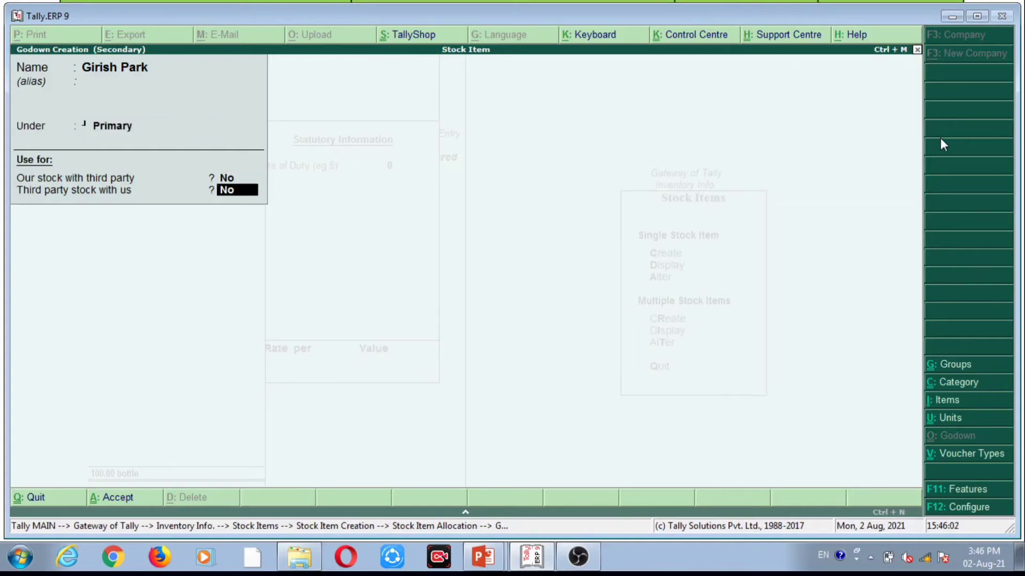
{"action": "key", "text": "Return"}
{"action": "key", "text": "Return"}
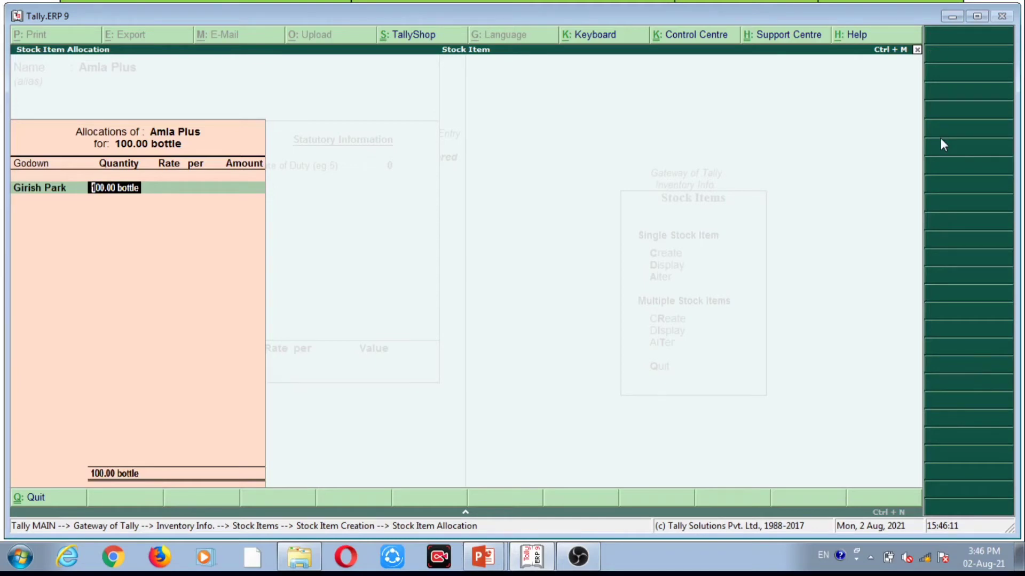
Allocate all 100 bottles of Amla Plus at a rate of 32 per bottle and save the stock item
{"action": "key", "text": "Return"}
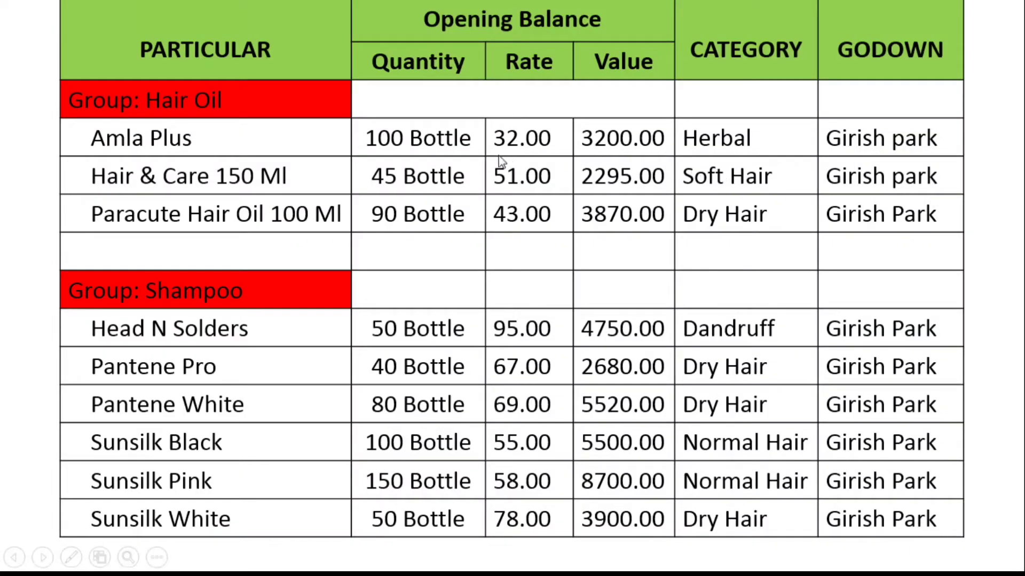
{"action": "key", "text": "alt+Tab"}
{"action": "type", "text": "32"}
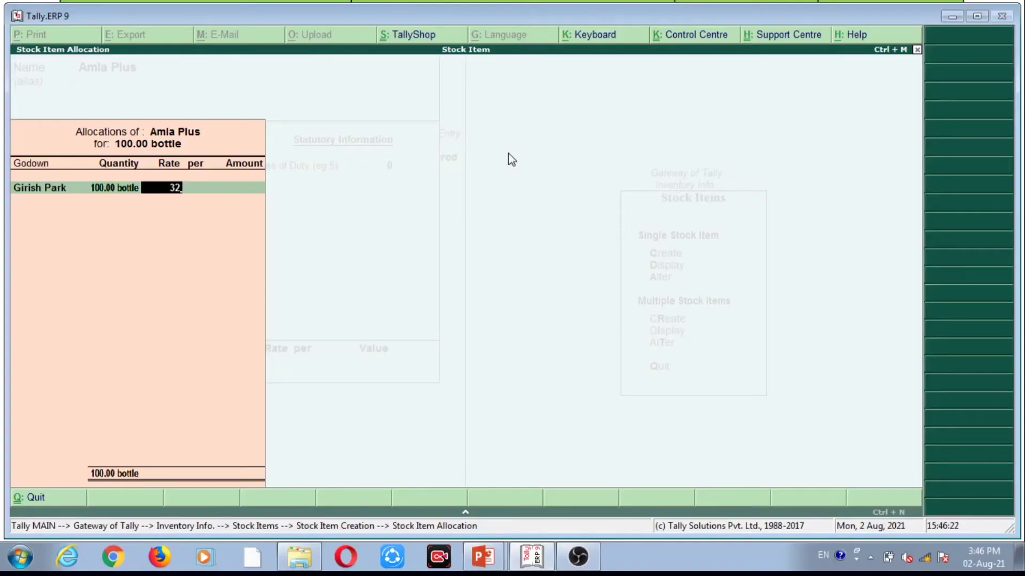
{"action": "key", "text": "Return"}
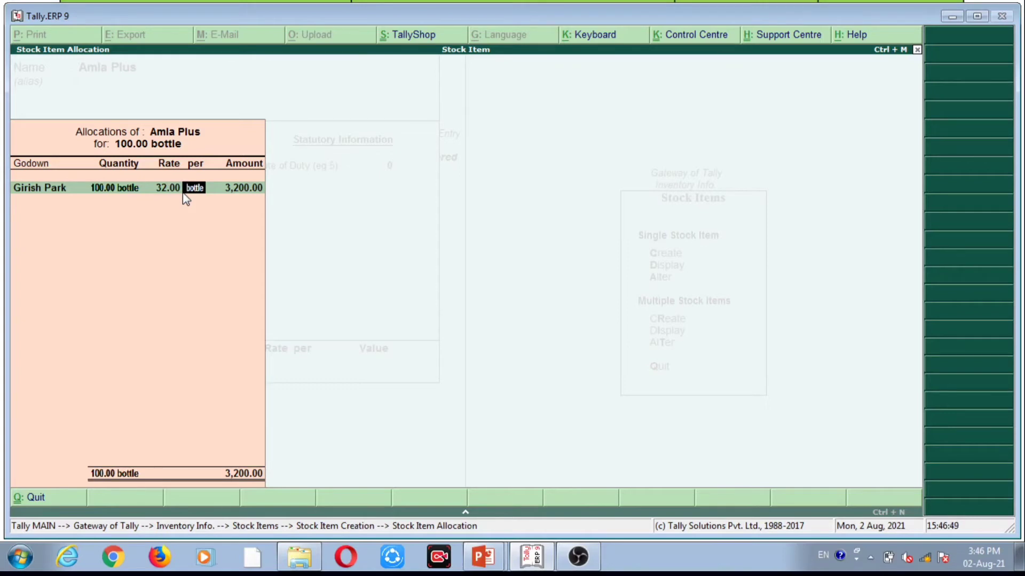
{"action": "key", "text": "Return"}
{"action": "key", "text": "Return"}
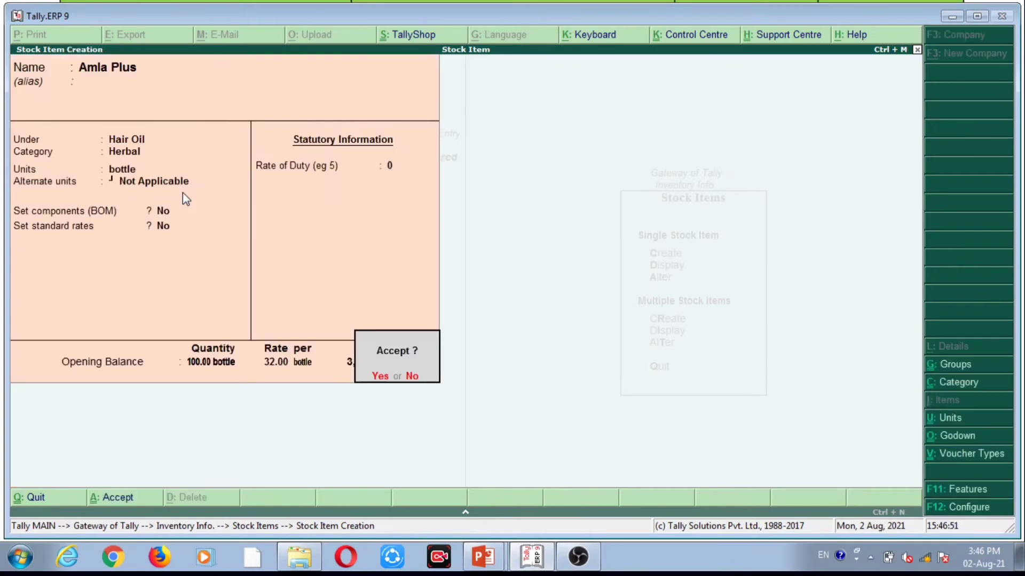
{"action": "key", "text": "Return"}
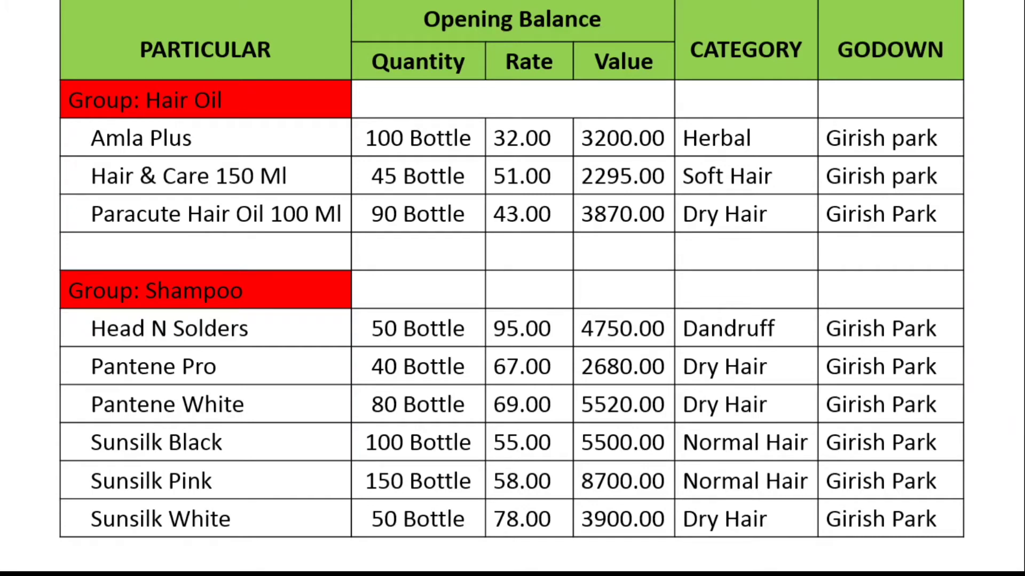
Name the new stock item Hair & Care 150 Ml and check its group in the presentation's table
{"action": "key", "text": "alt+Tab"}
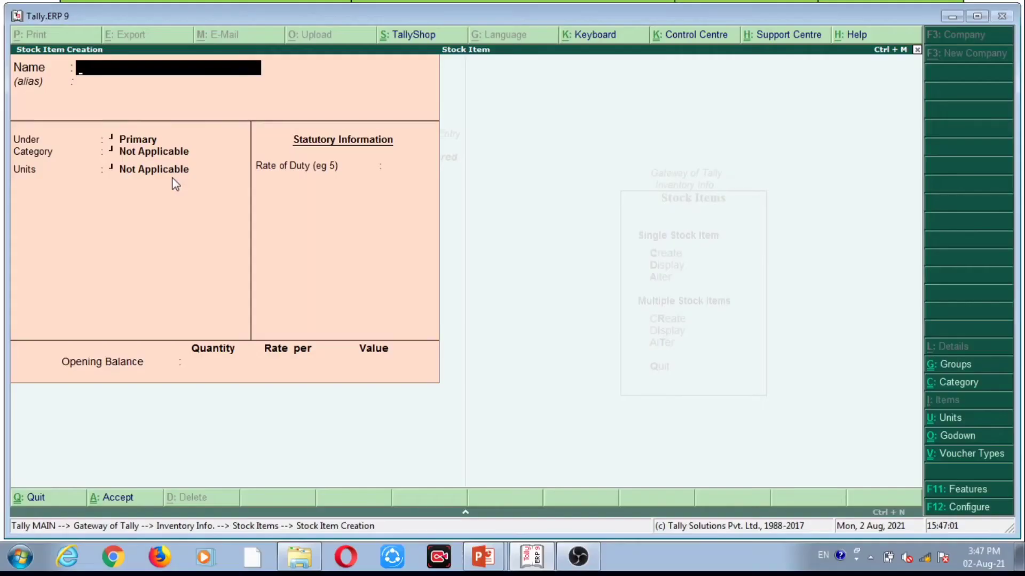
{"action": "type", "text": "Hair & Care 1"}
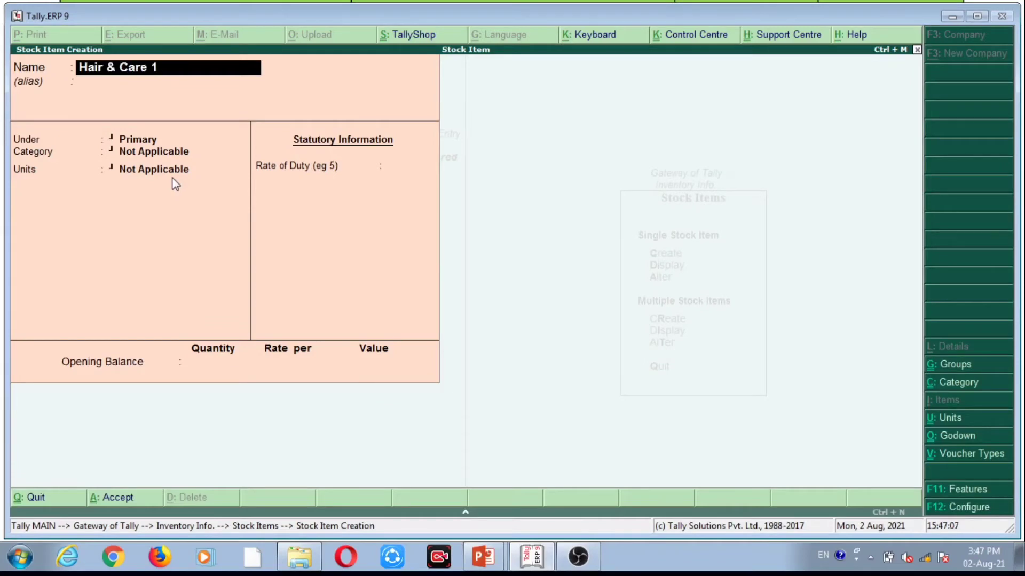
{"action": "type", "text": "50 Ml"}
{"action": "key", "text": "Return"}
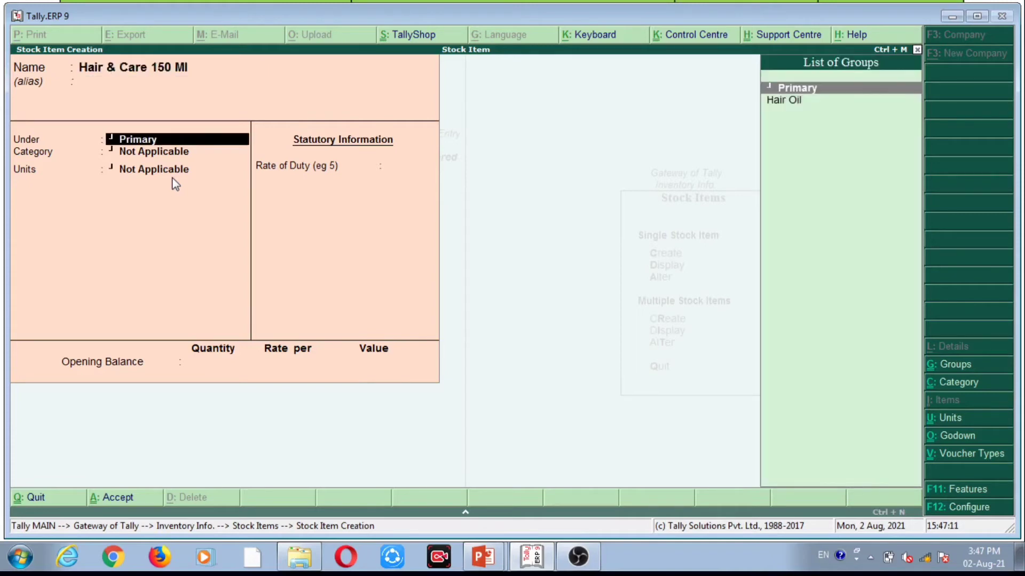
{"action": "key", "text": "alt+Tab"}
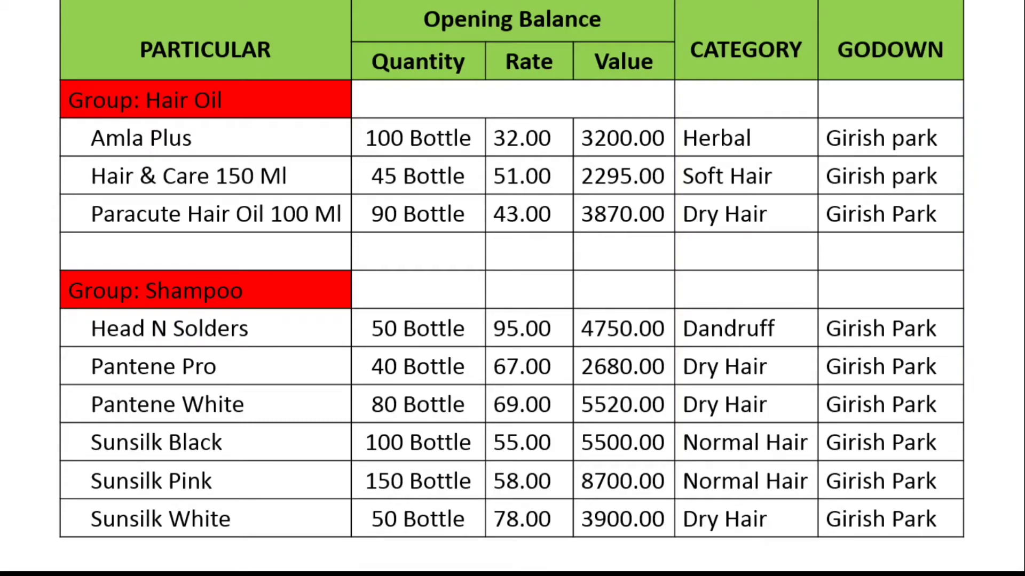
{"action": "key", "text": "alt+Tab"}
{"action": "key", "text": "alt+Tab"}
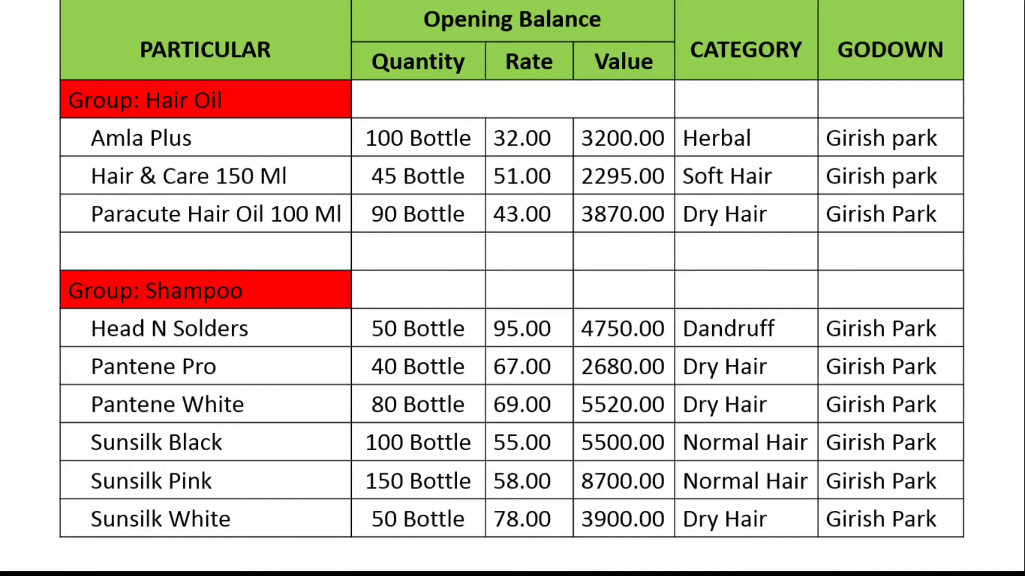
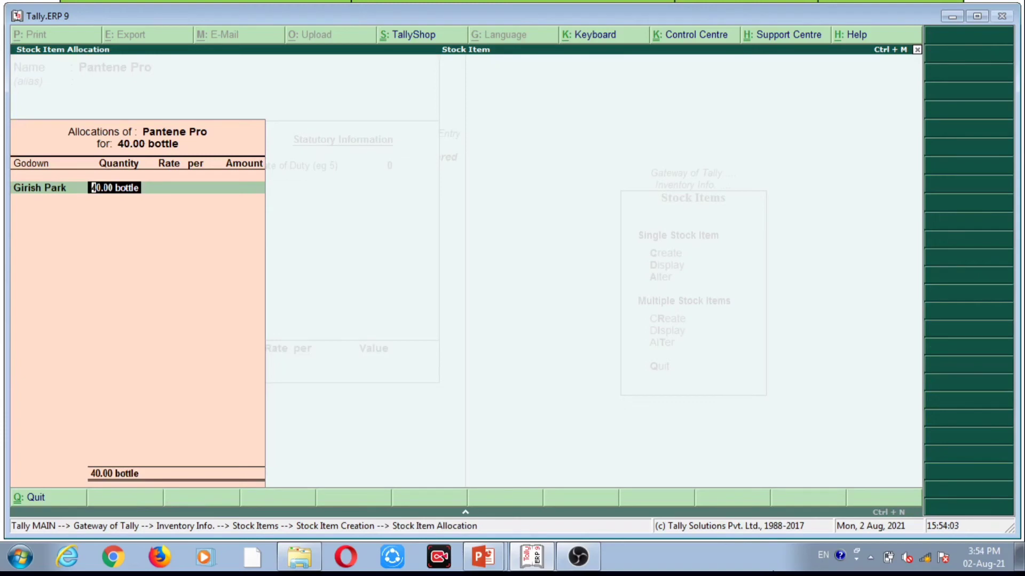
Set the Pantene Pro rate to 67 per bottle for its 40 bottles, compare the value with the presentation, and save the item
{"action": "key", "text": "Return"}
{"action": "type", "text": "67"}
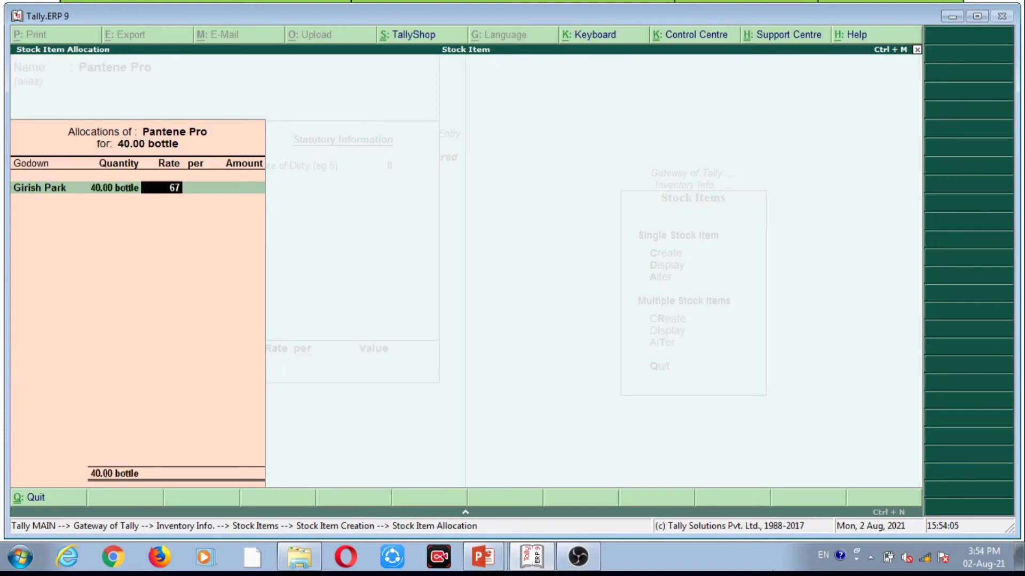
{"action": "key", "text": "Return"}
{"action": "key", "text": "Return"}
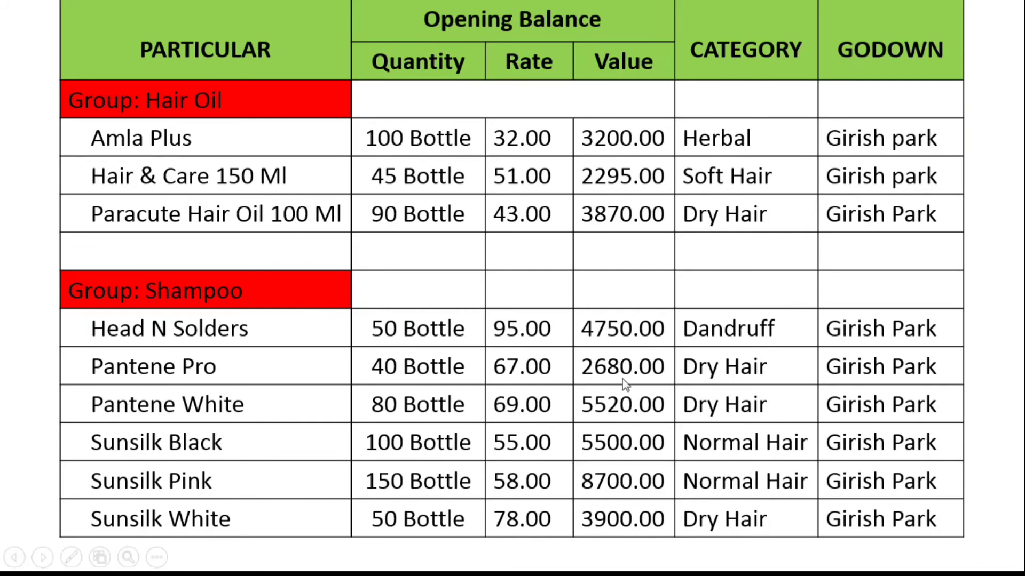
{"action": "key", "text": "alt+Tab"}
{"action": "key", "text": "Return"}
{"action": "key", "text": "Return"}
{"action": "key", "text": "Return"}
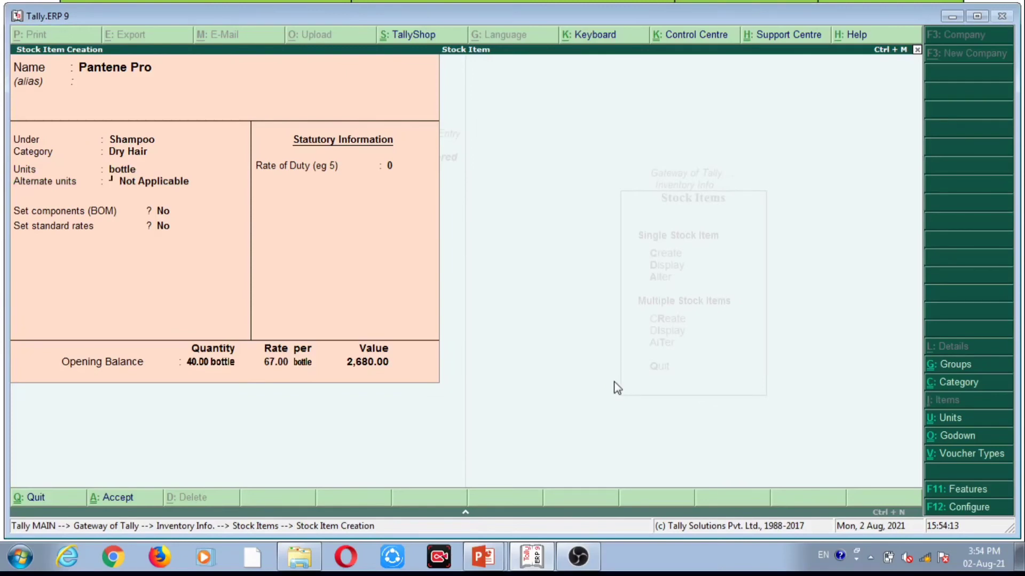
Look up the next shampoo in the presentation's table and start the stock item Pantene White under the Shampoo group
{"action": "key", "text": "alt+Tab"}
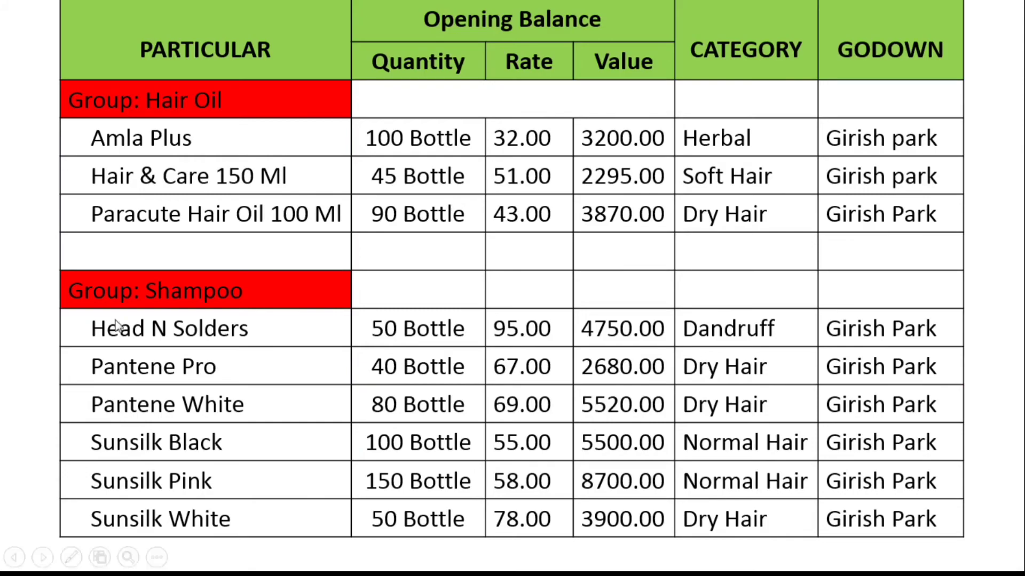
{"action": "key", "text": "alt+Tab"}
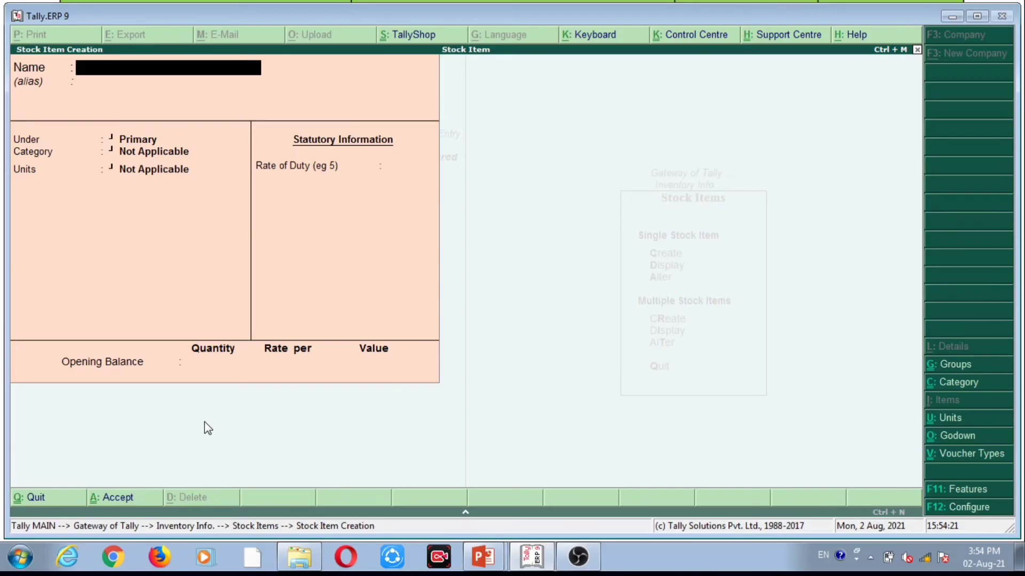
{"action": "type", "text": "Pantene White"}
{"action": "key", "text": "Return"}
{"action": "key", "text": "Return"}
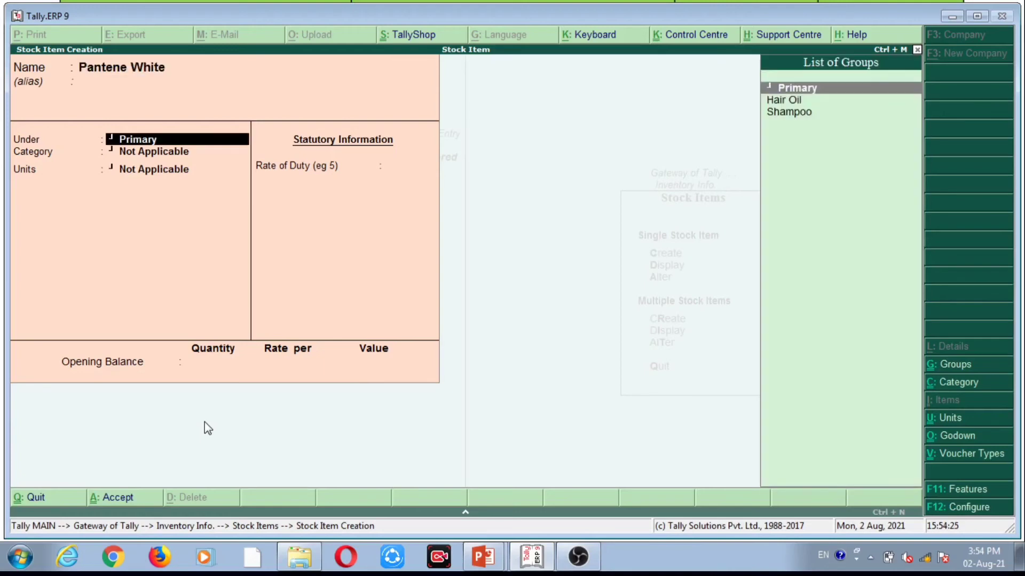
{"action": "key", "text": "Down"}
{"action": "key", "text": "Down"}
{"action": "key", "text": "Return"}
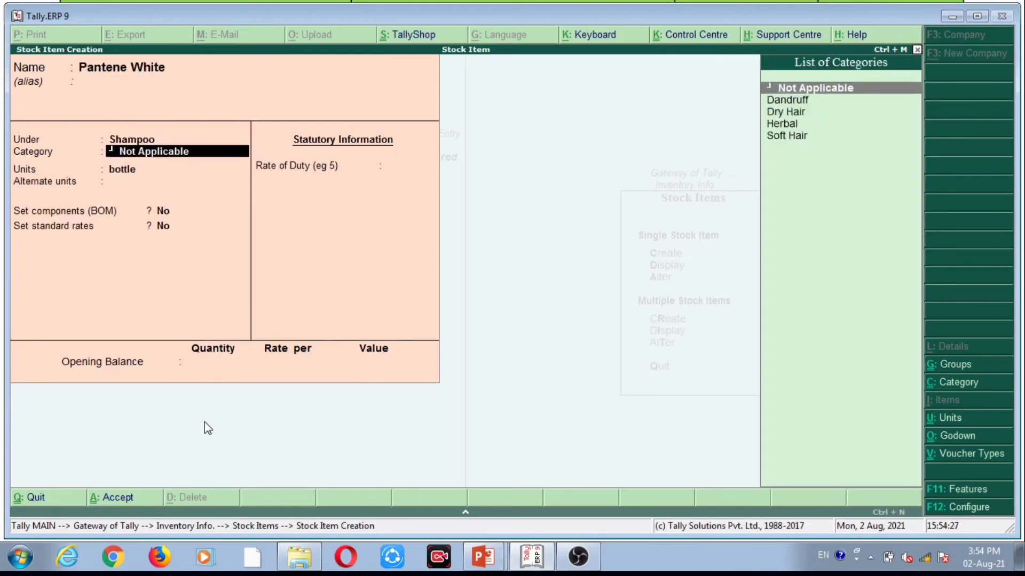
Check the category in the presentation's table, assign Dry Hair to Pantene White, and keep bottle as its unit
{"action": "key", "text": "alt+Tab"}
{"action": "key", "text": "alt+Tab"}
{"action": "key", "text": "Down"}
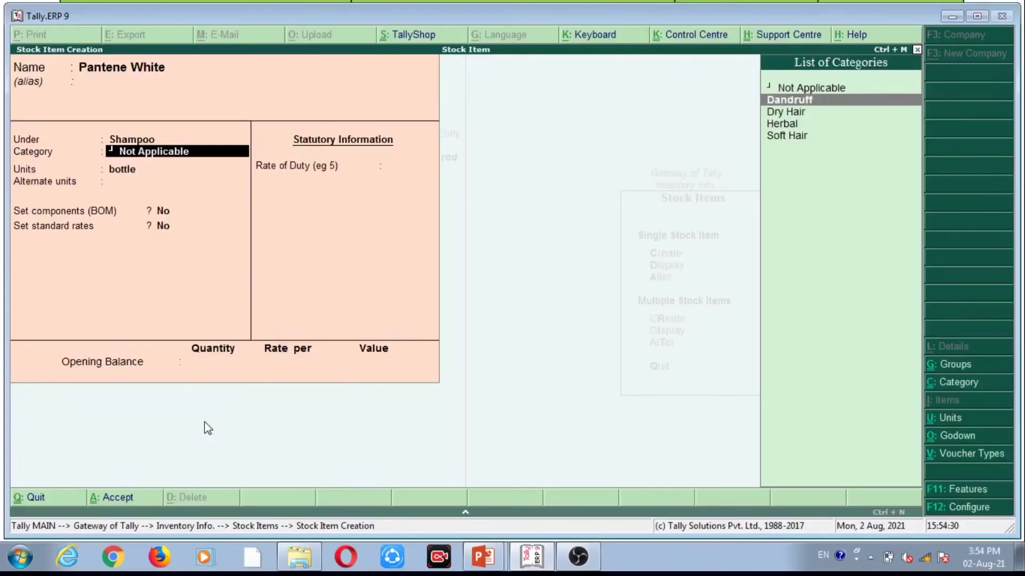
{"action": "key", "text": "Down"}
{"action": "key", "text": "Return"}
{"action": "key", "text": "Return"}
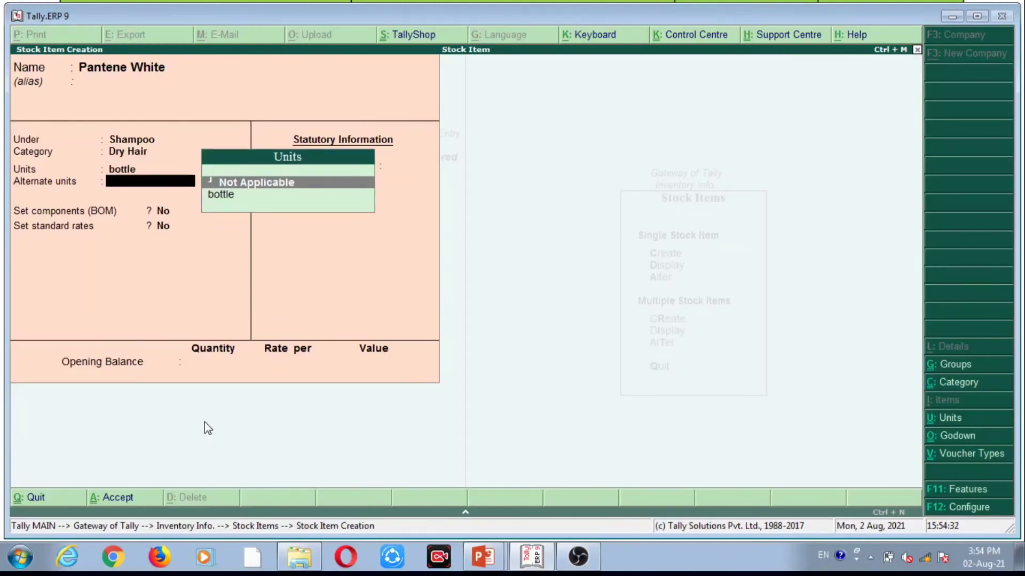
Keep alternate units Not Applicable, components and standard rates at No, and the rate of duty at 0 for Pantene White
{"action": "key", "text": "Return"}
{"action": "key", "text": "Return"}
{"action": "key", "text": "Return"}
{"action": "key", "text": "Return"}
{"action": "key", "text": "Return"}
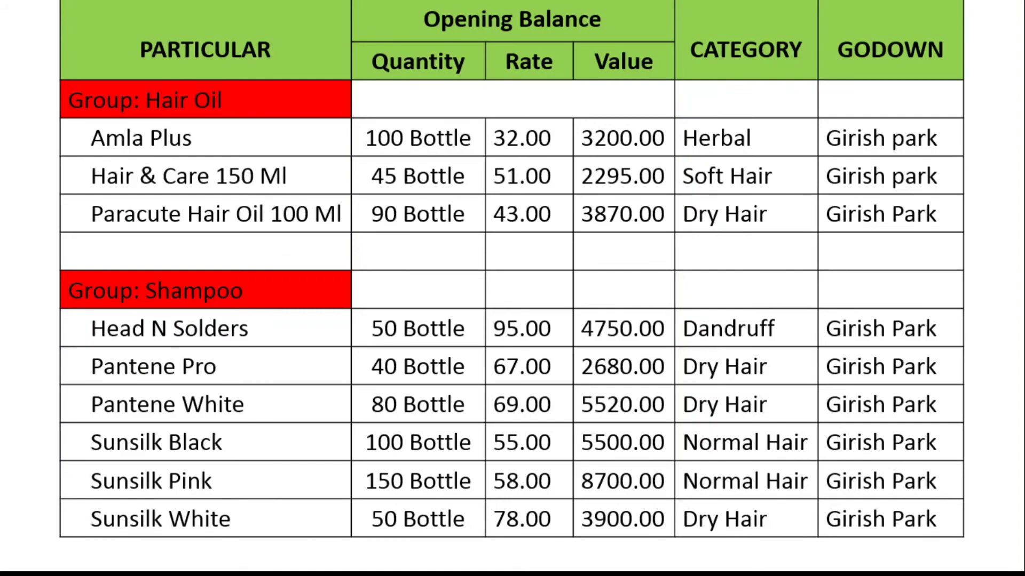
Check the Pantene White quantity in the presentation, enter 80 bottles as opening quantity, and allocate them to the Girish Park godown
{"action": "key", "text": "alt+Tab"}
{"action": "key", "text": "alt+Tab"}
{"action": "key", "text": "alt+Tab"}
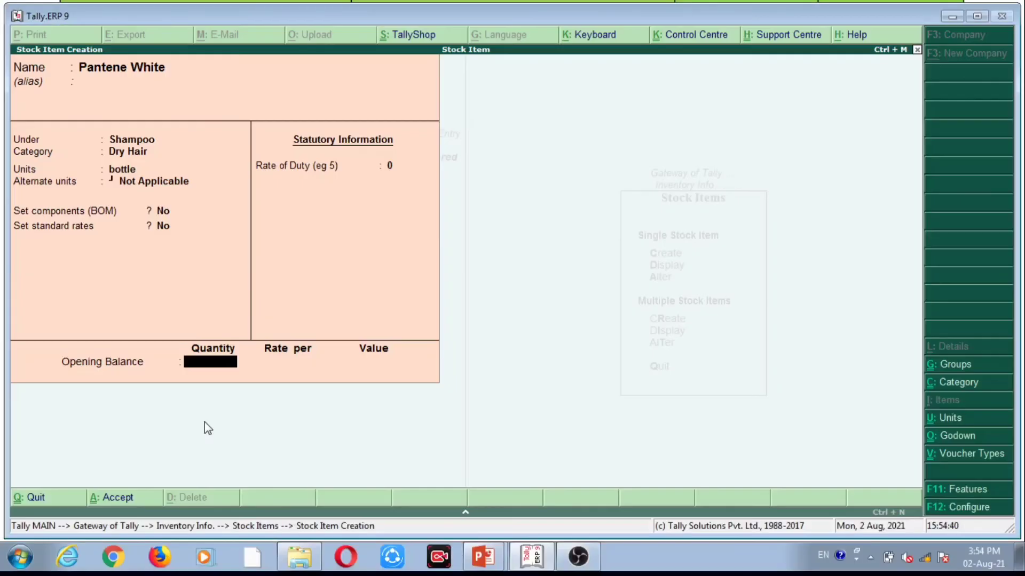
{"action": "type", "text": "80"}
{"action": "key", "text": "Return"}
{"action": "key", "text": "Return"}
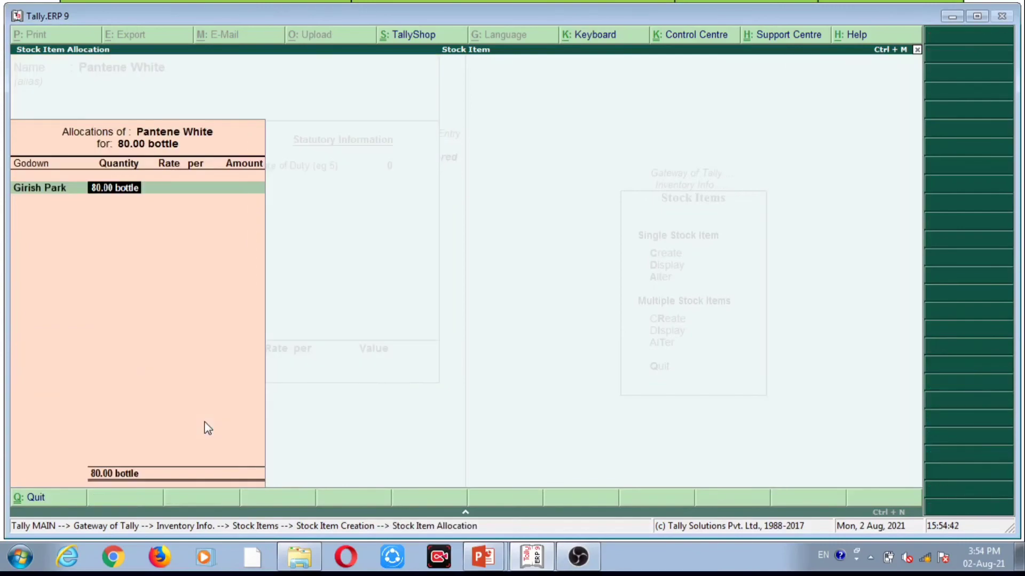
Check the Pantene White rate in the presentation, enter 69 per bottle for the Girish Park allocation, and save the stock item
{"action": "key", "text": "Return"}
{"action": "key", "text": "alt+Tab"}
{"action": "key", "text": "alt+Tab"}
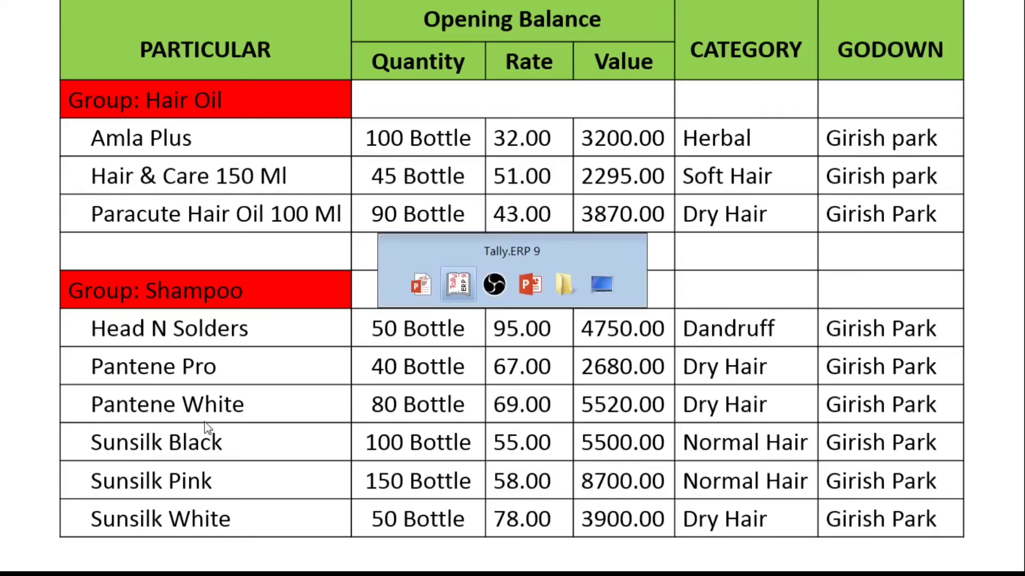
{"action": "type", "text": "69"}
{"action": "key", "text": "Return"}
{"action": "key", "text": "Return"}
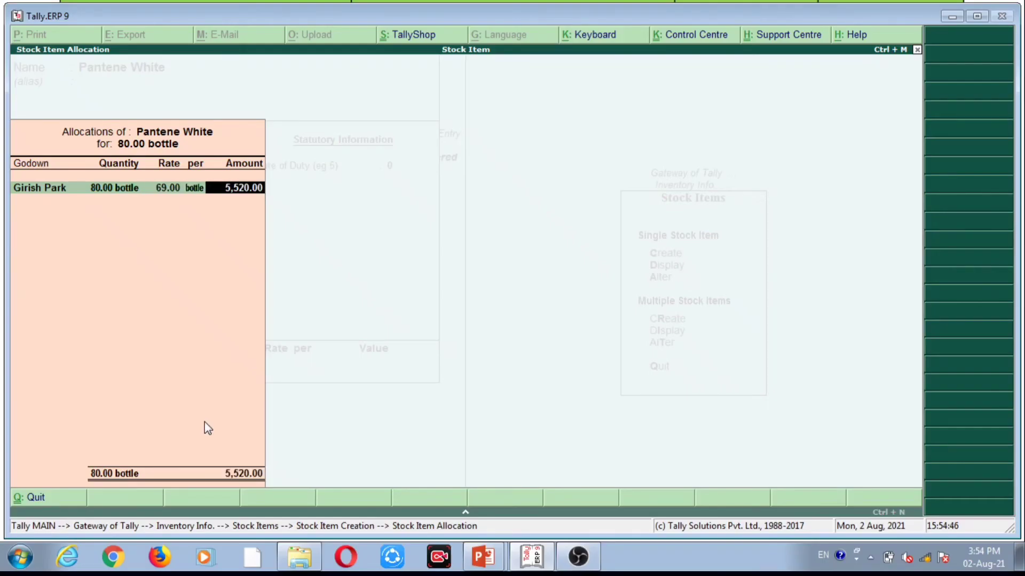
{"action": "key", "text": "Return"}
{"action": "key", "text": "Return"}
{"action": "key", "text": "Escape"}
{"action": "key", "text": "ctrl+a"}
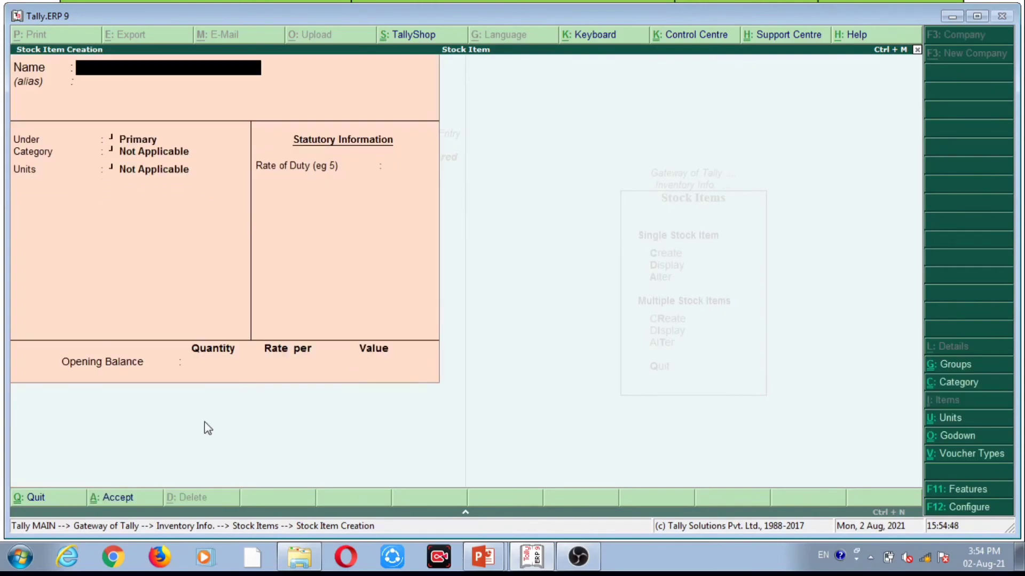
Look up the next shampoo in the presentation's table and start the stock item Sunsilk Black under the Shampoo group
{"action": "key", "text": "alt+Tab"}
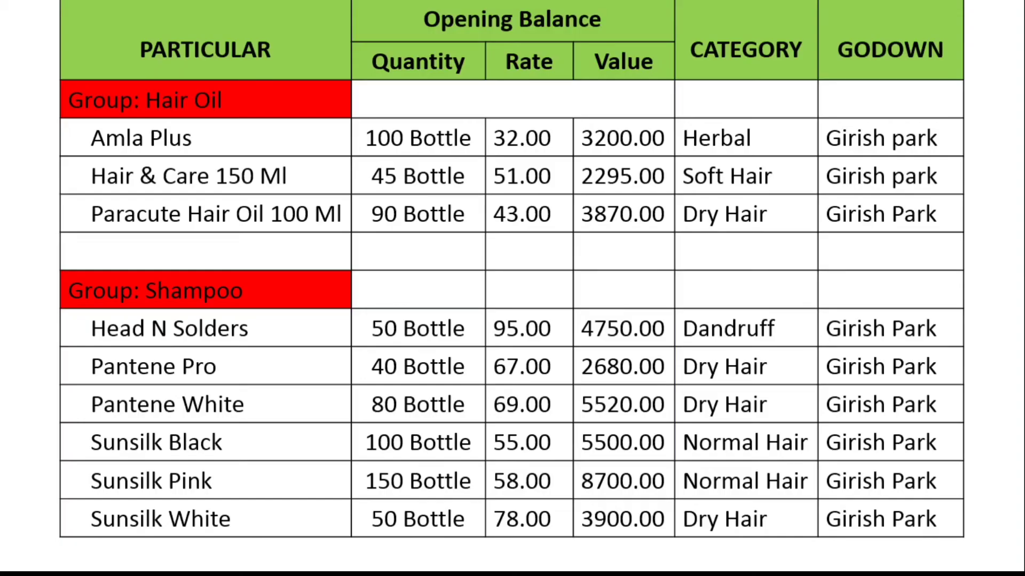
{"action": "key", "text": "alt+Tab"}
{"action": "type", "text": "Sun"}
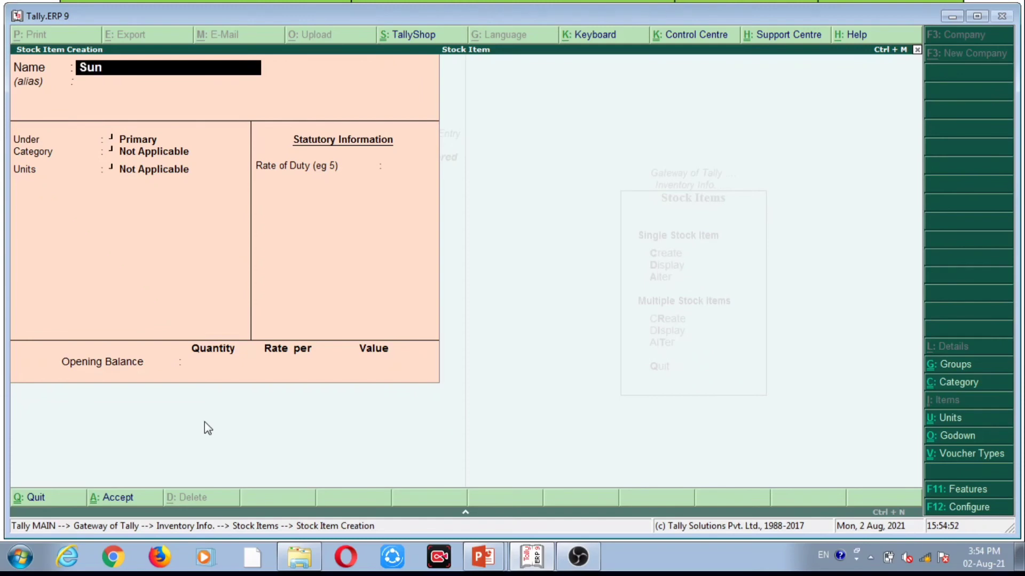
{"action": "type", "text": "silk Black"}
{"action": "key", "text": "Return"}
{"action": "key", "text": "Return"}
{"action": "key", "text": "Down"}
{"action": "key", "text": "Down"}
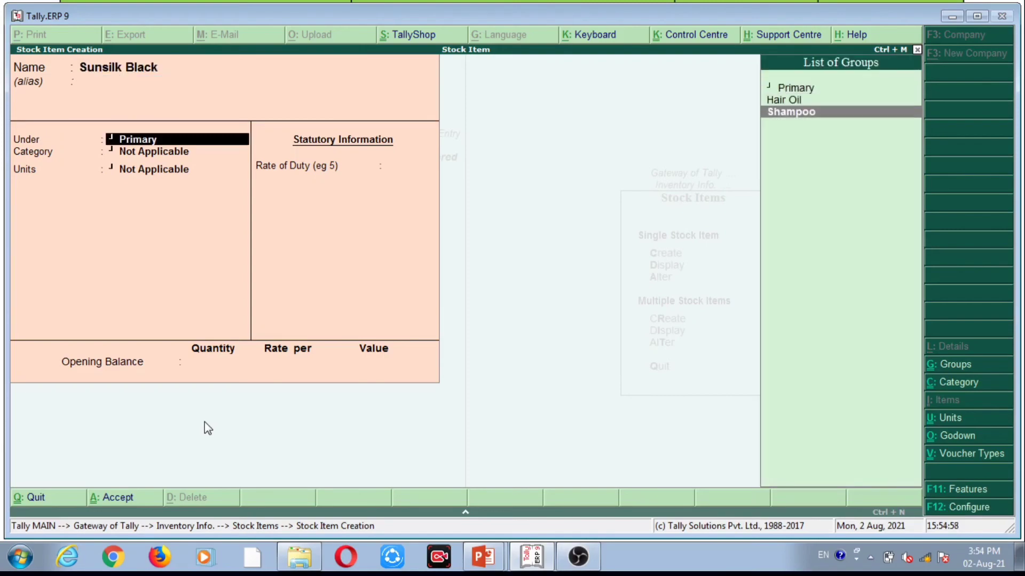
{"action": "key", "text": "Return"}
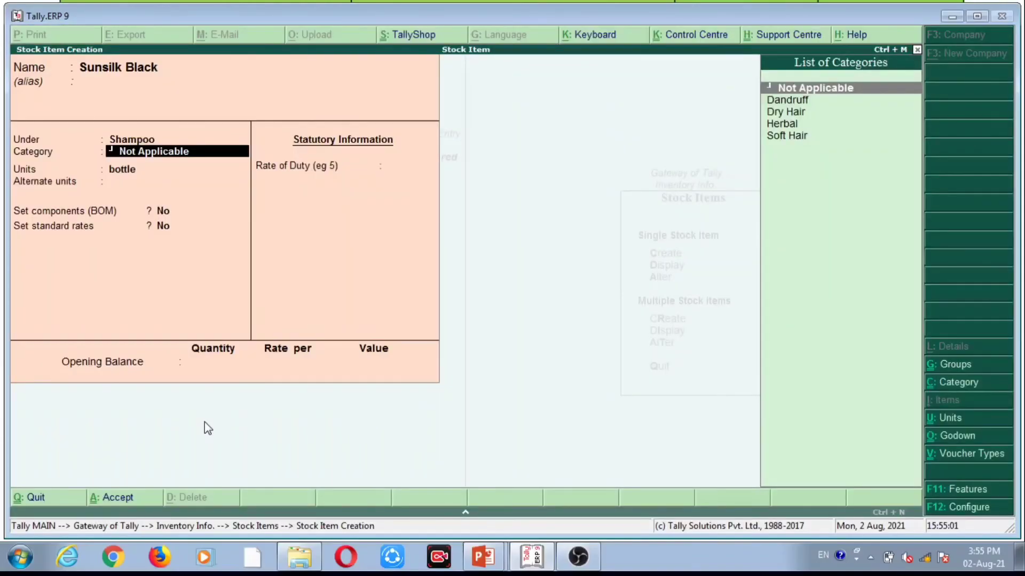
Look through the existing stock categories for one that suits Sunsilk Black
{"action": "key", "text": "BackSpace"}
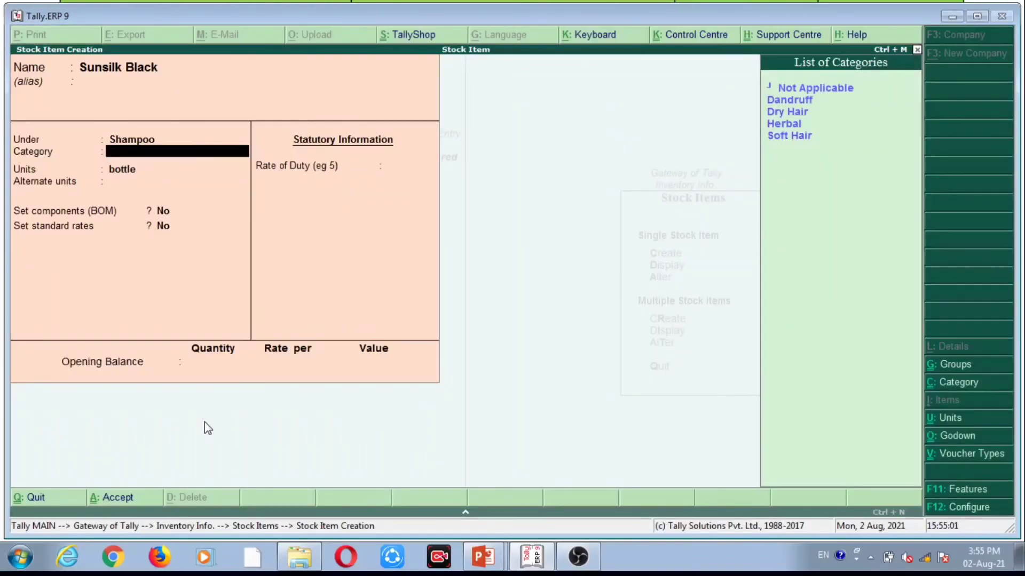
{"action": "key", "text": "Down"}
{"action": "key", "text": "Down"}
{"action": "key", "text": "Up"}
{"action": "key", "text": "Up"}
{"action": "key", "text": "Down"}
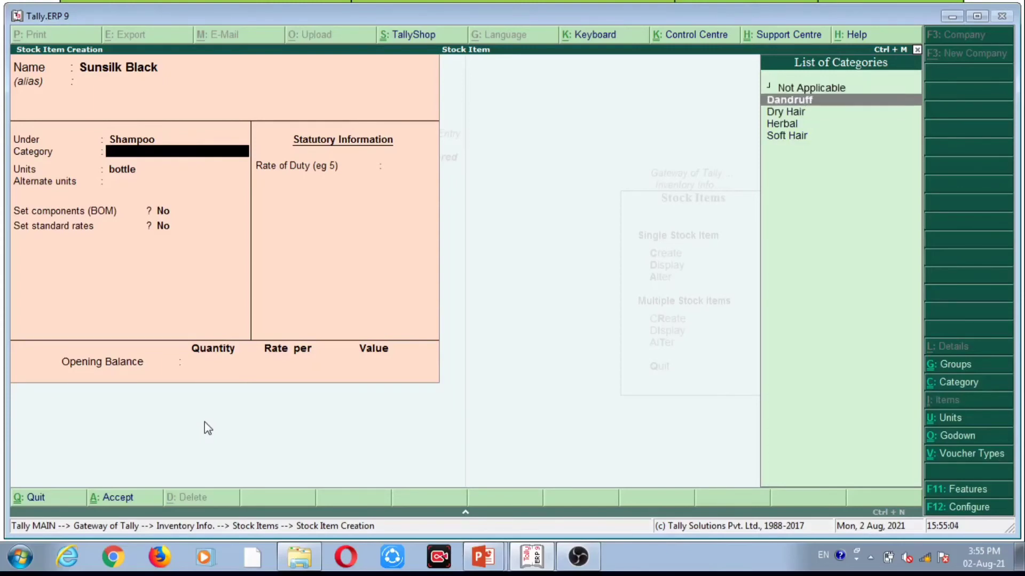
{"action": "key", "text": "Down"}
{"action": "key", "text": "Down"}
{"action": "key", "text": "Down"}
{"action": "key", "text": "Up"}
{"action": "key", "text": "Up"}
{"action": "key", "text": "Up"}
Create the stock category Normal Hair under Primary and assign it to Sunsilk Black
{"action": "key", "text": "alt+c"}
{"action": "type", "text": "Nor"}
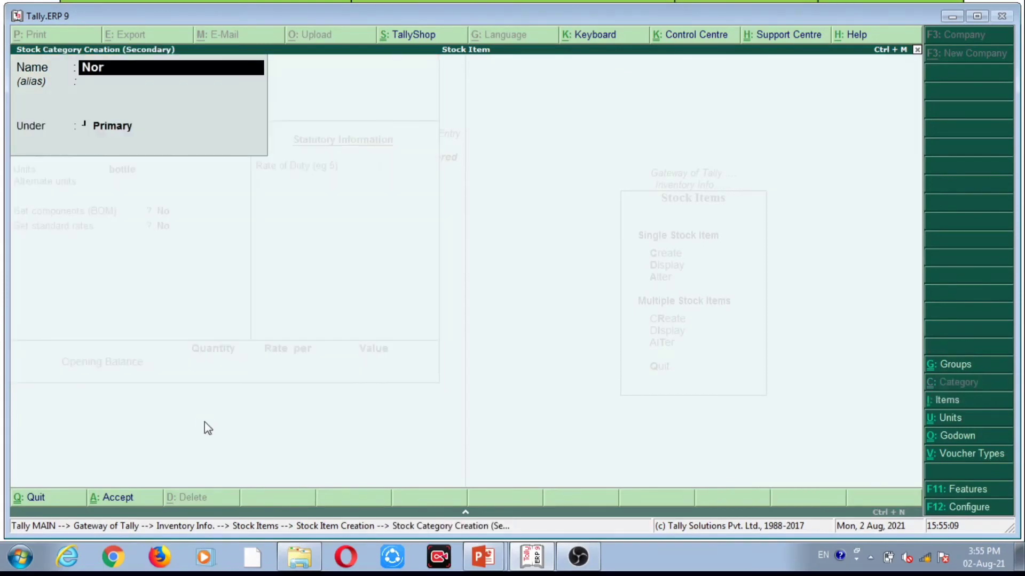
{"action": "type", "text": "mal Hair"}
{"action": "key", "text": "Return"}
{"action": "key", "text": "Return"}
{"action": "key", "text": "Return"}
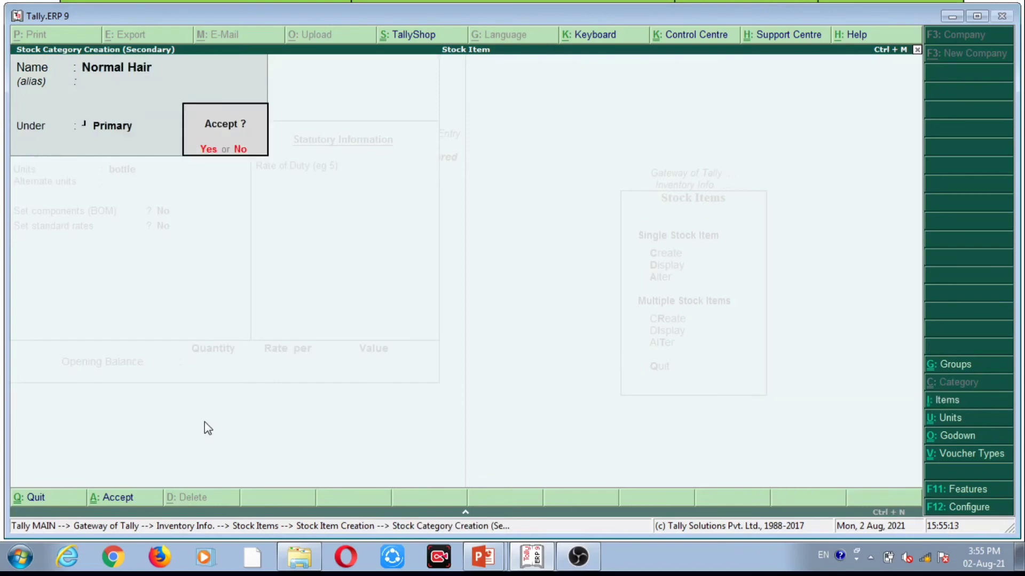
{"action": "key", "text": "Return"}
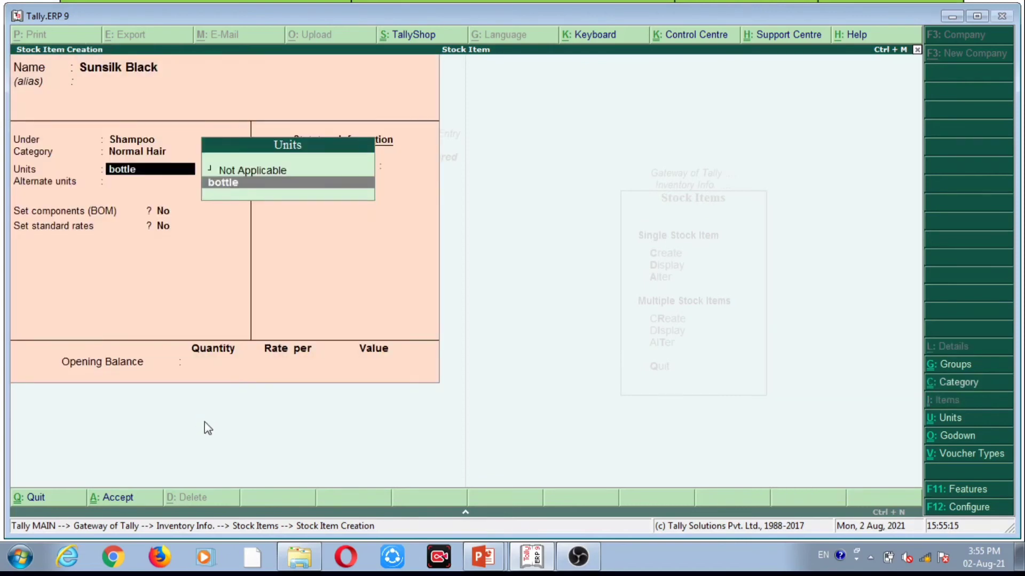
Keep bottle as Sunsilk Black's unit, alternate units Not Applicable, components and standard rates at No, and the rate of duty at 0
{"action": "key", "text": "Return"}
{"action": "key", "text": "Return"}
{"action": "key", "text": "Return"}
{"action": "key", "text": "Return"}
{"action": "key", "text": "Return"}
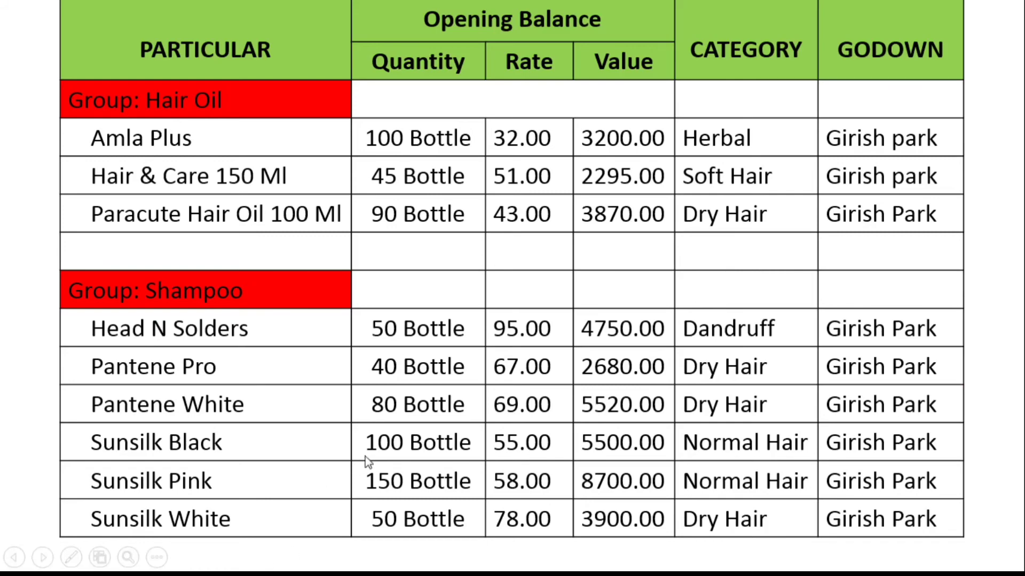
Return from the presentation to Tally.ERP 9, enter 100 bottles as Sunsilk Black's opening quantity, and allocate them to the Girish Park godown
{"action": "key", "text": "alt+Tab"}
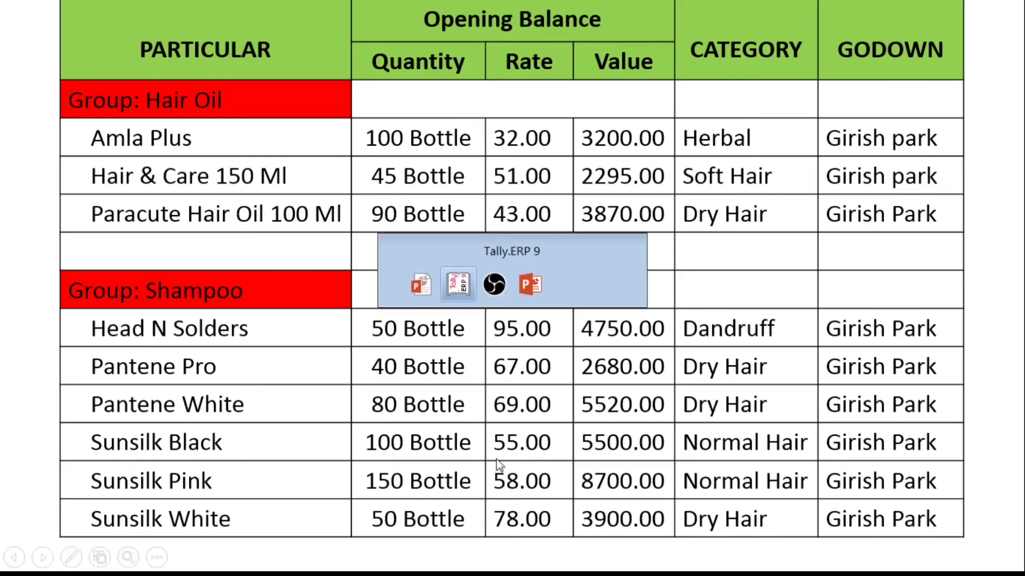
{"action": "type", "text": "100"}
{"action": "key", "text": "Return"}
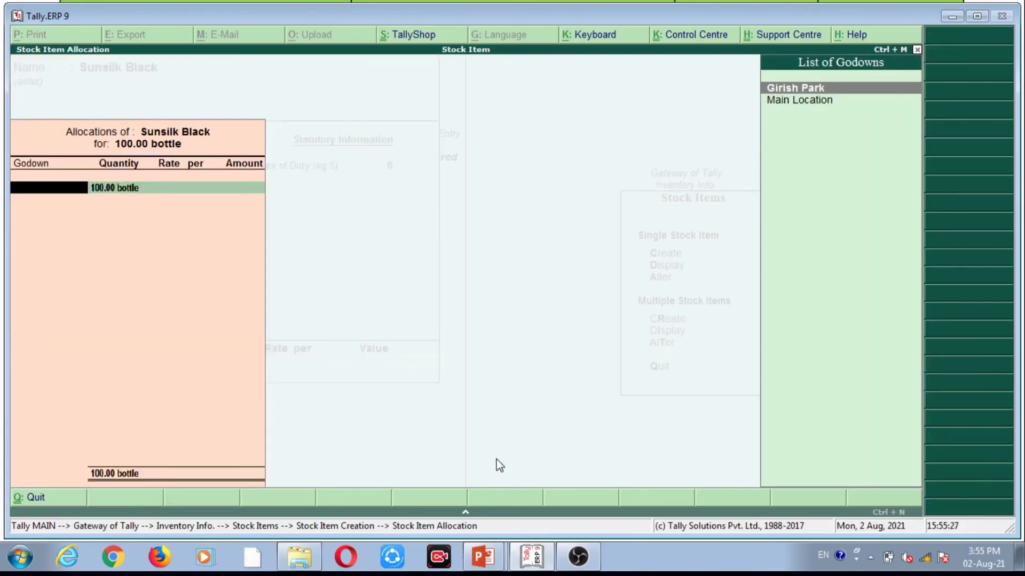
{"action": "key", "text": "Return"}
{"action": "key", "text": "Return"}
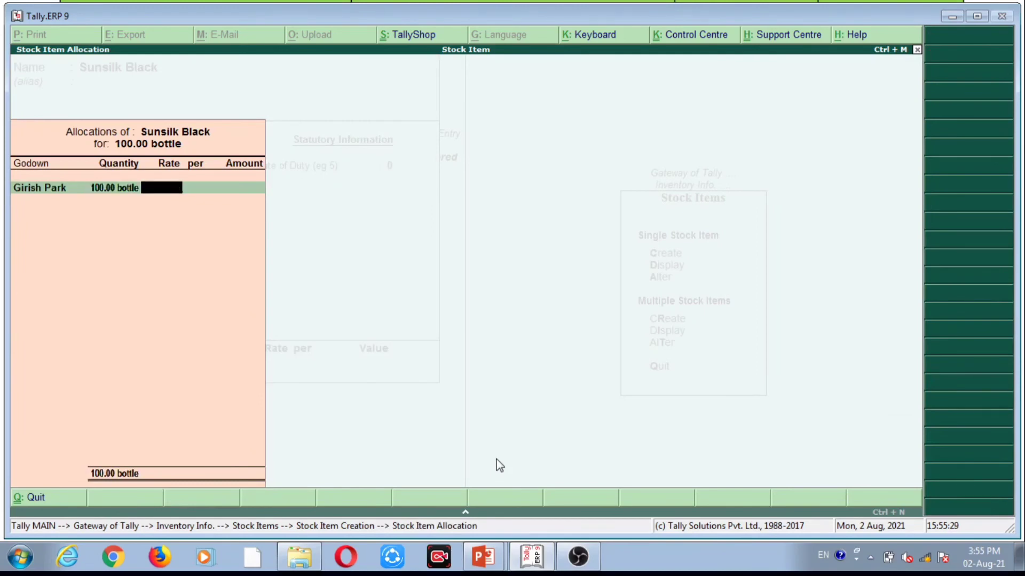
Set the Sunsilk Black opening rate to 55 per bottle and save the stock item
{"action": "type", "text": "55"}
{"action": "key", "text": "Return"}
{"action": "key", "text": "Return"}
{"action": "key", "text": "Return"}
{"action": "key", "text": "Return"}
{"action": "key", "text": "Return"}
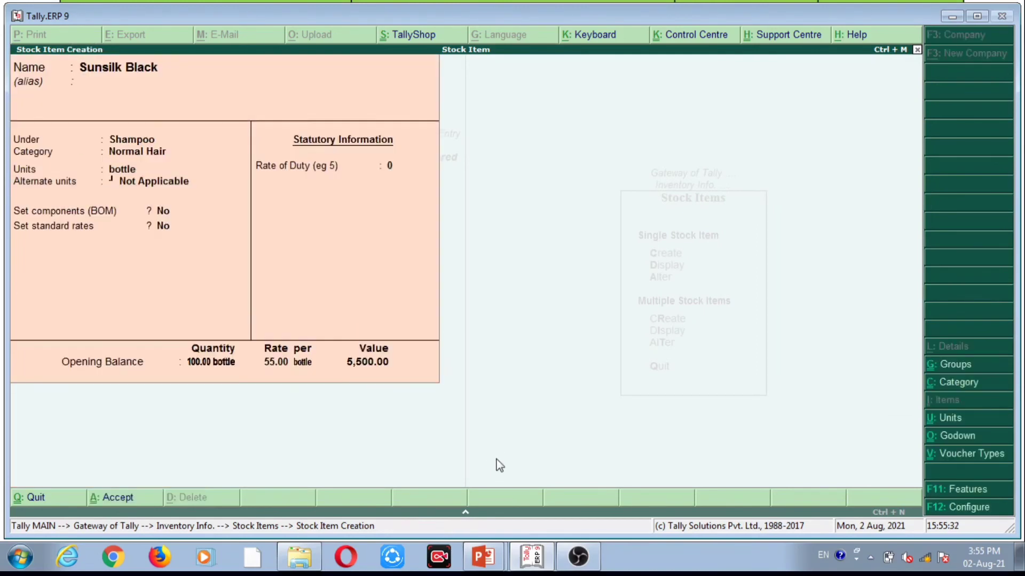
Look up the next shampoo in the presentation's table and start the stock item Sunsilk Pink under the Shampoo group
{"action": "key", "text": "alt+Tab"}
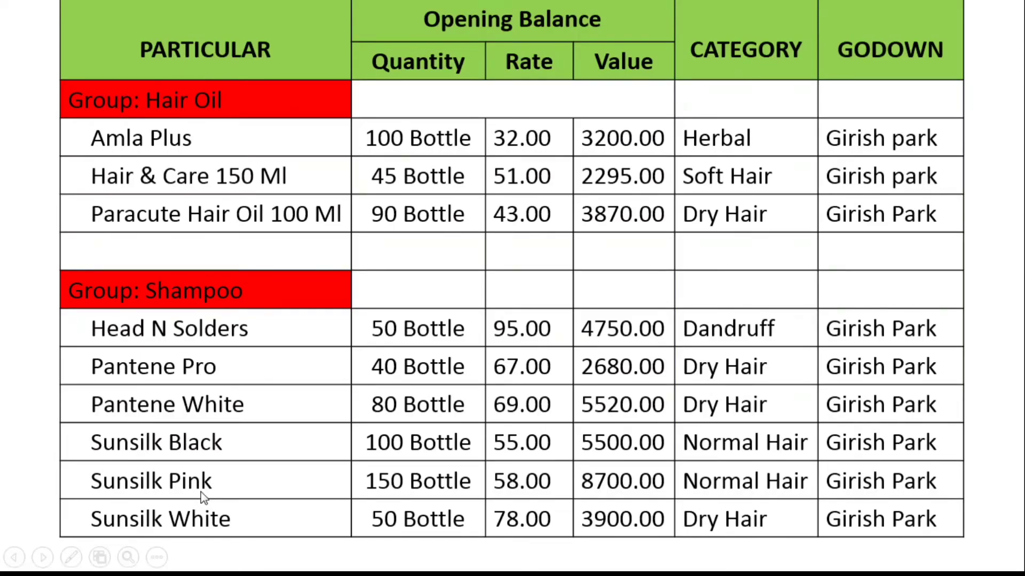
{"action": "key", "text": "alt+Tab"}
{"action": "type", "text": "Sung"}
{"action": "key", "text": "BackSpace"}
{"action": "type", "text": "silk"}
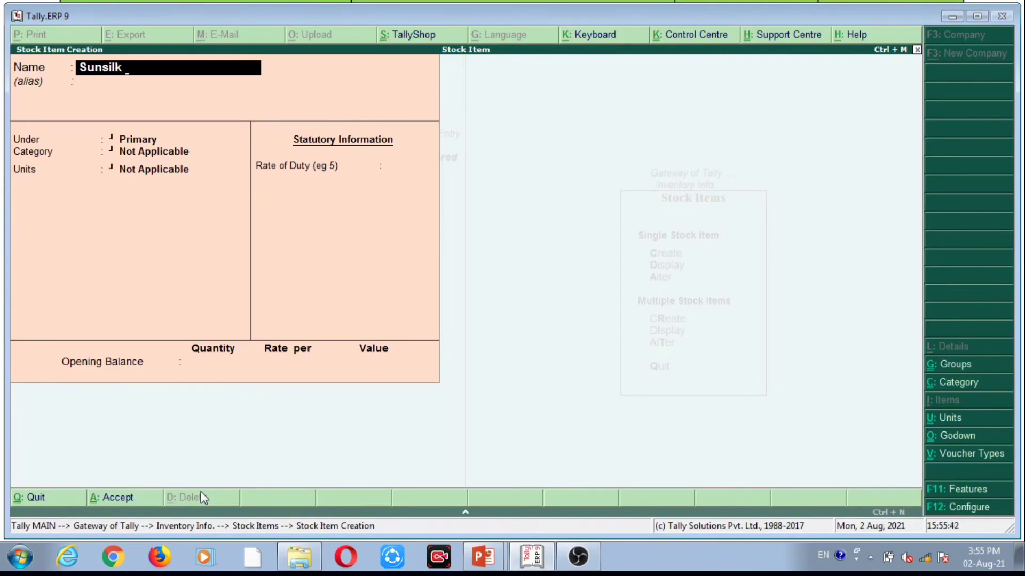
{"action": "type", "text": " Pink"}
{"action": "key", "text": "Return"}
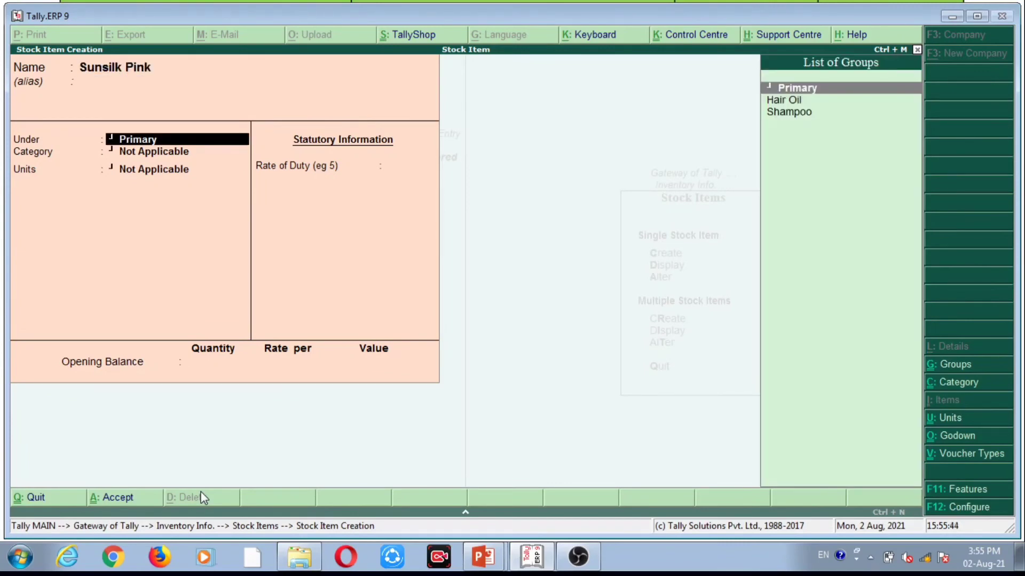
{"action": "key", "text": "Down"}
{"action": "key", "text": "Down"}
{"action": "key", "text": "Return"}
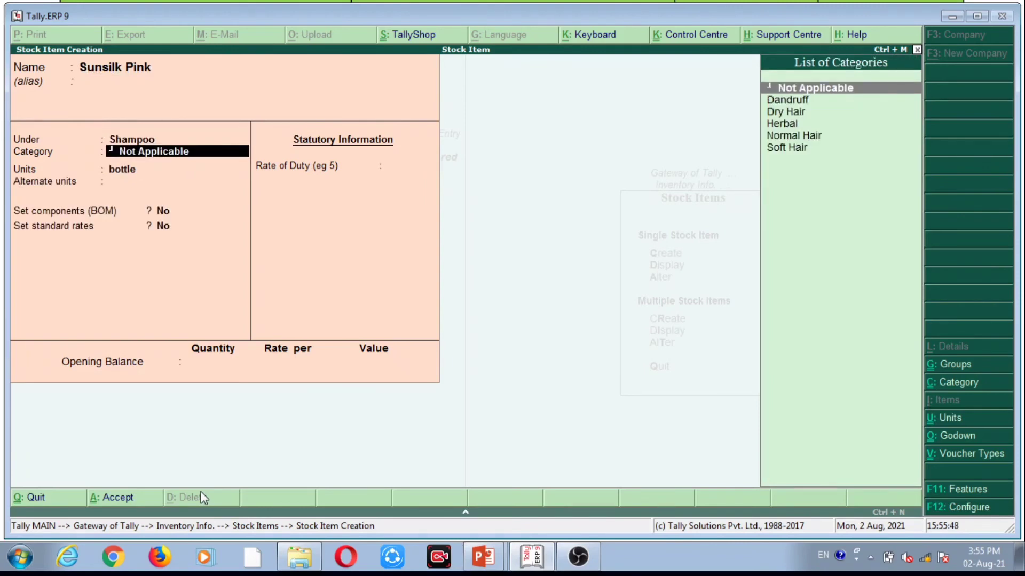
Check the category in the presentation's table, assign Normal Hair to Sunsilk Pink, and keep bottle as its unit
{"action": "key", "text": "alt+Tab"}
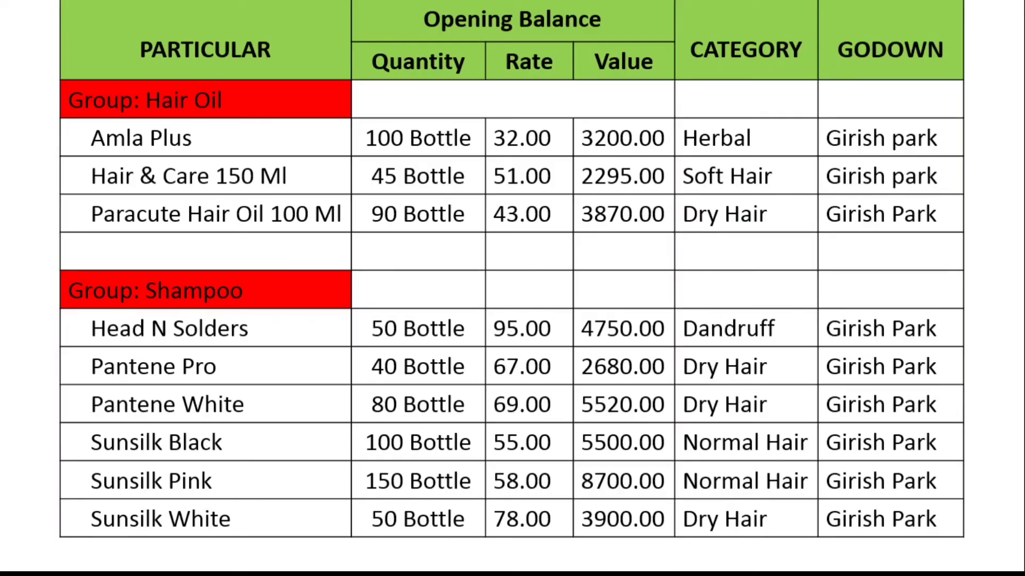
{"action": "key", "text": "alt+Tab"}
{"action": "key", "text": "Down"}
{"action": "key", "text": "Down"}
{"action": "key", "text": "Down"}
{"action": "key", "text": "Down"}
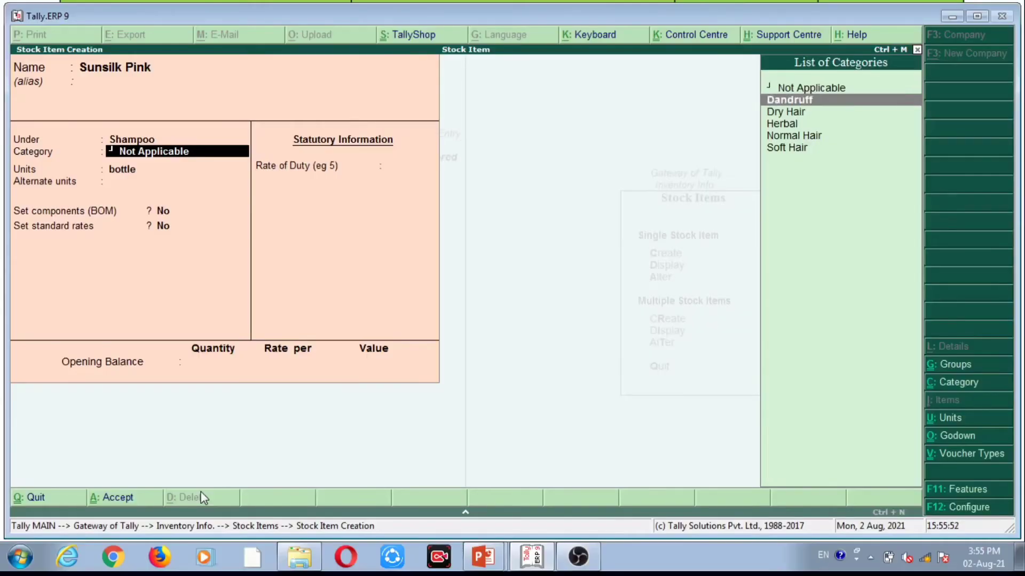
{"action": "key", "text": "Return"}
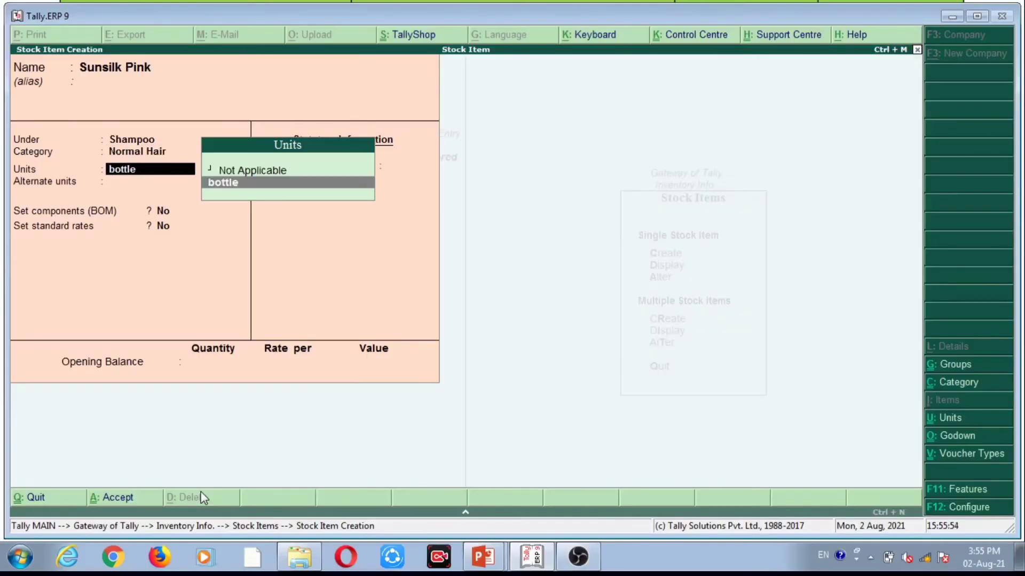
{"action": "key", "text": "Return"}
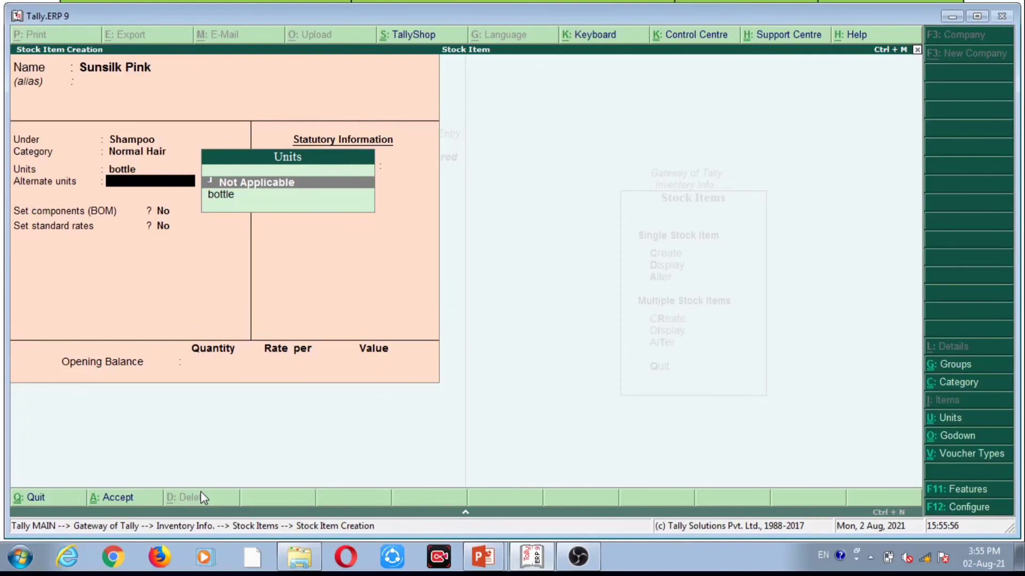
Keep alternate units Not Applicable, components and standard rates at No, and the rate of duty at 0 for Sunsilk Pink
{"action": "key", "text": "Return"}
{"action": "key", "text": "Return"}
{"action": "key", "text": "Return"}
{"action": "key", "text": "Return"}
Check the Sunsilk Pink quantity in the presentation, enter 150 bottles as opening quantity, and allocate them to the Girish Park godown
{"action": "key", "text": "alt+Tab"}
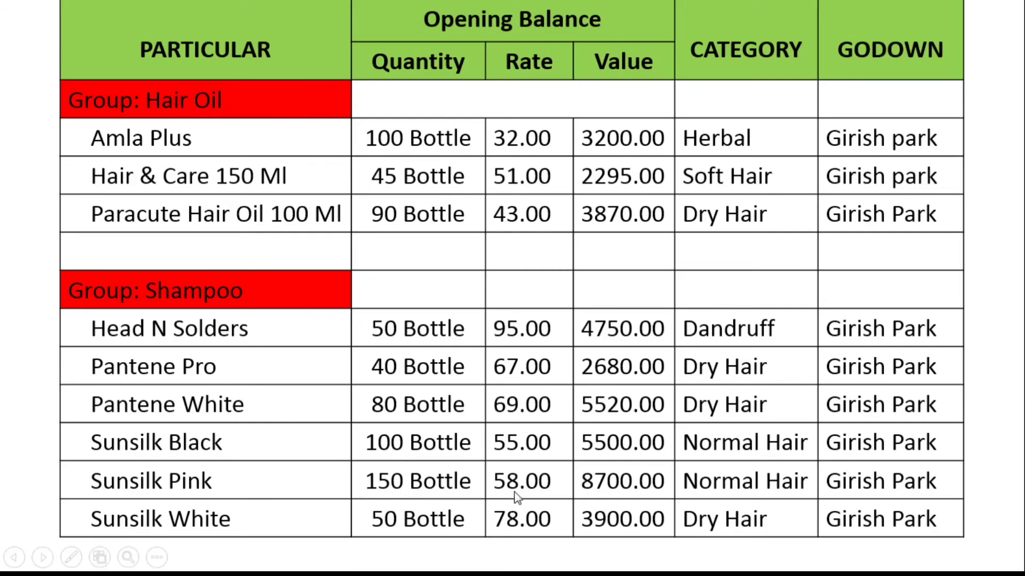
{"action": "key", "text": "alt+Tab"}
{"action": "type", "text": "150"}
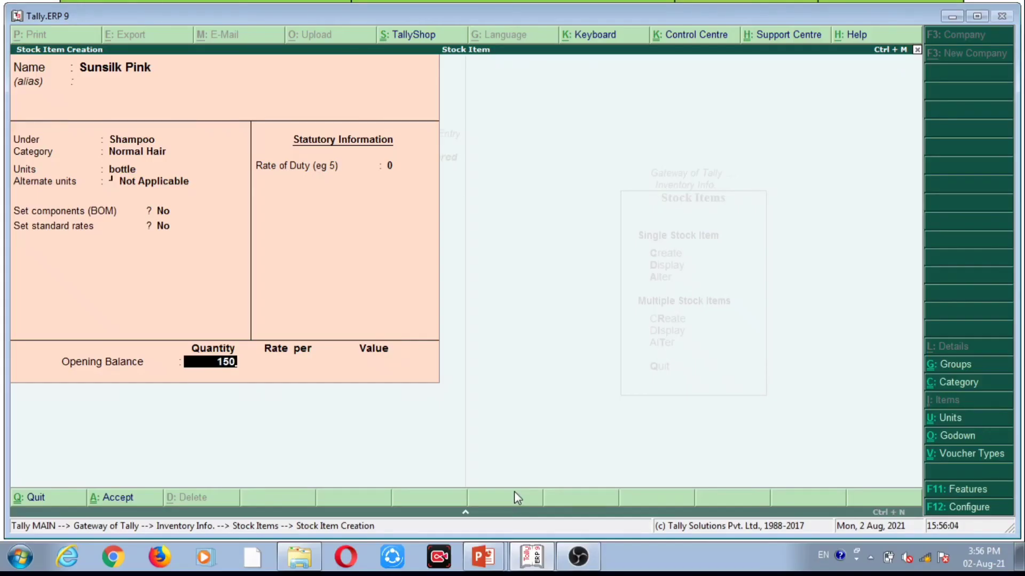
{"action": "key", "text": "Return"}
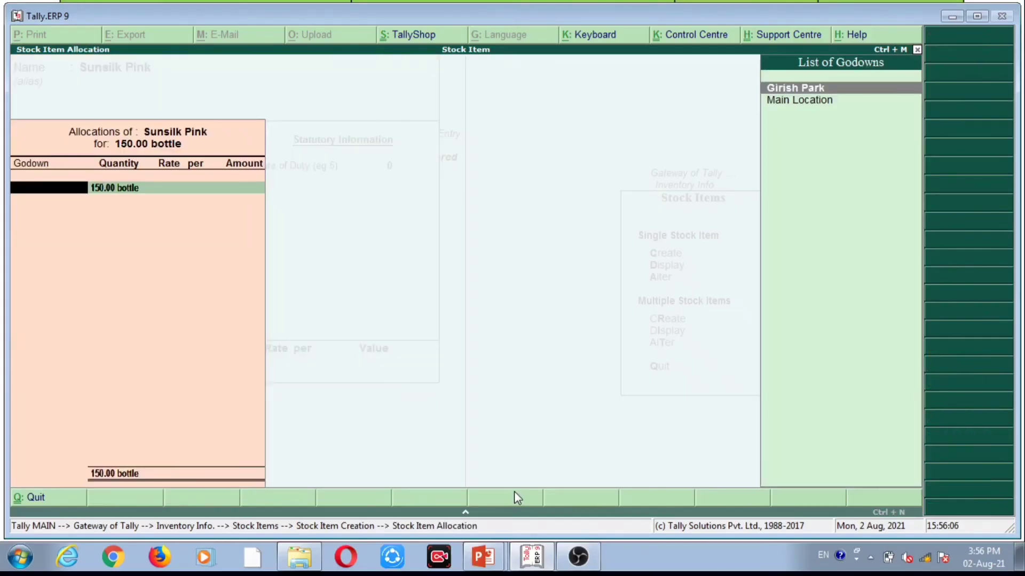
{"action": "key", "text": "Return"}
{"action": "key", "text": "Return"}
Set the Sunsilk Pink opening rate to 58 per bottle, compare the entry with the presentation's table, and accept the allocation
{"action": "type", "text": "58"}
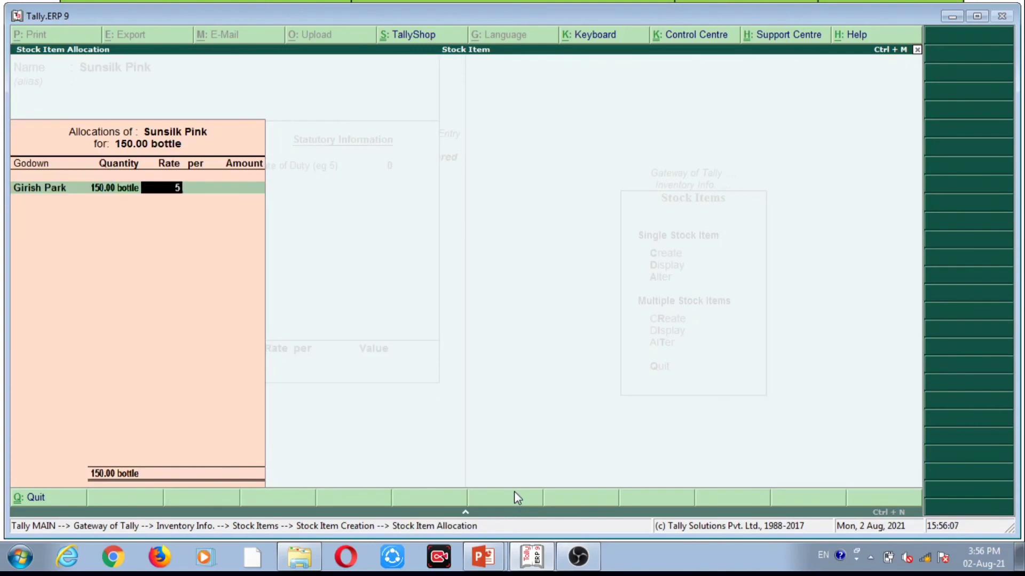
{"action": "key", "text": "Return"}
{"action": "key", "text": "Return"}
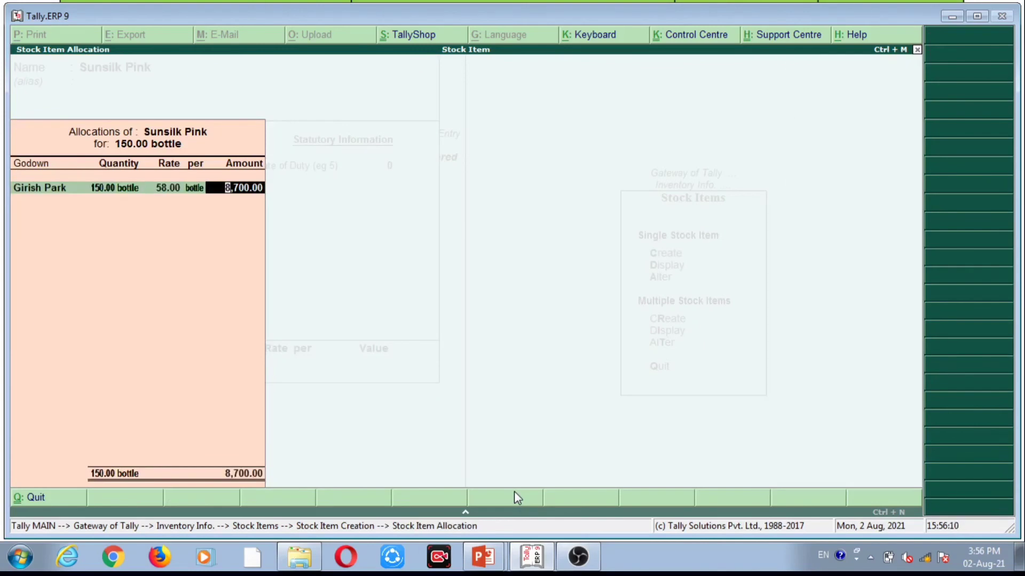
{"action": "key", "text": "alt+Tab"}
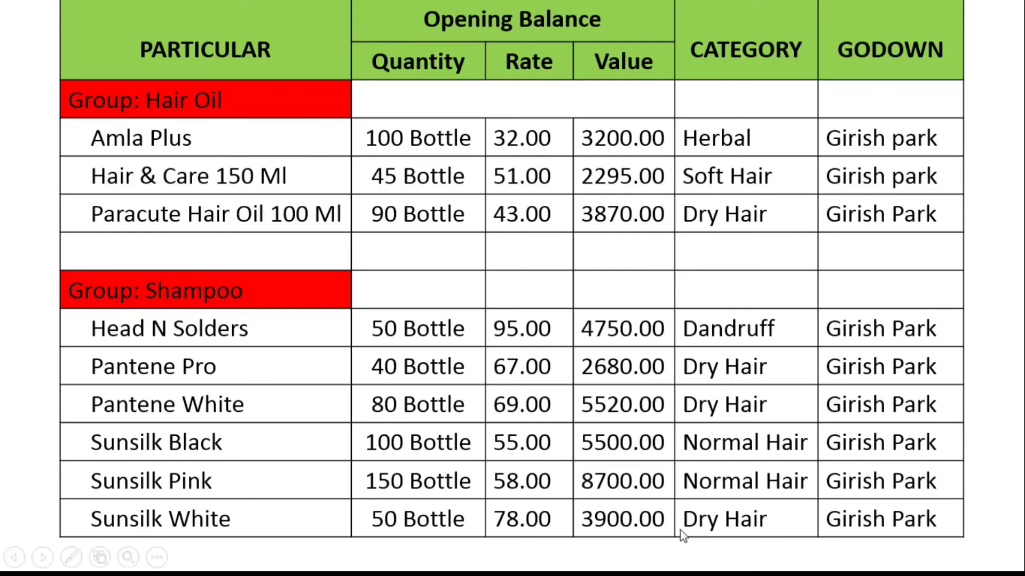
{"action": "key", "text": "alt+Tab"}
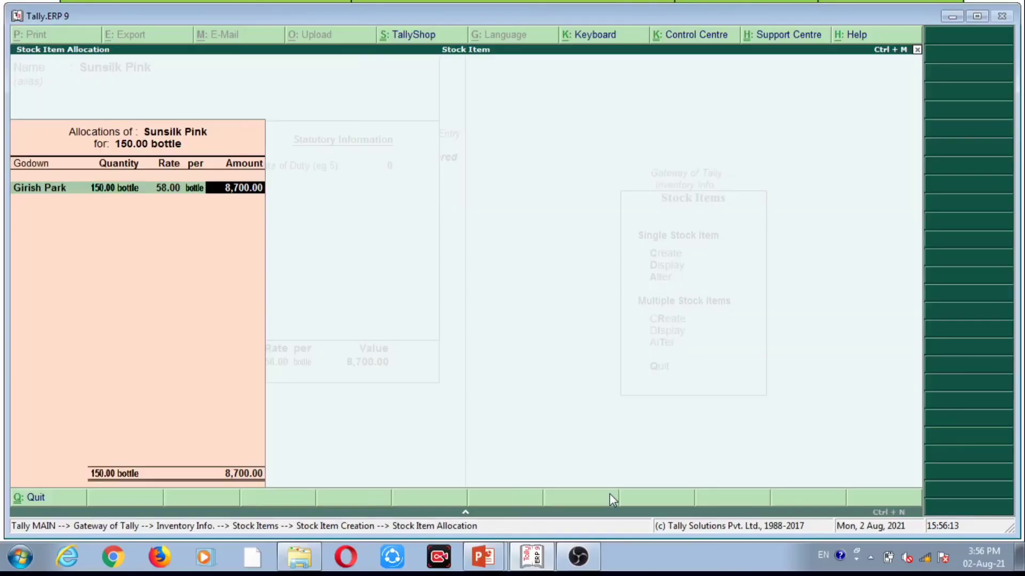
{"action": "key", "text": "Return"}
{"action": "key", "text": "Return"}
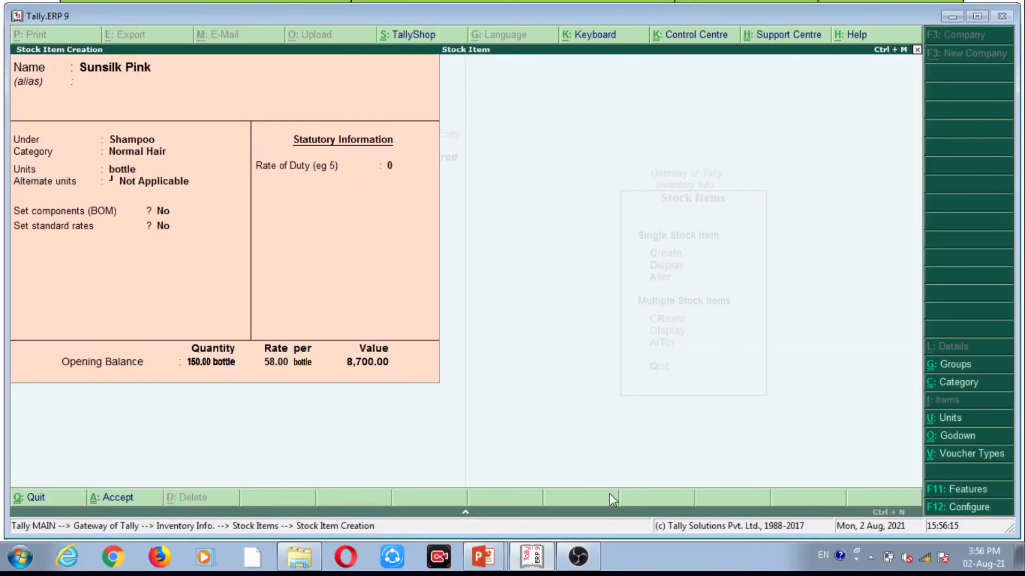
Compare the Sunsilk Pink entry with the presentation's table, name the next stock item Sunsilk White, and place it under Shampoo
{"action": "key", "text": "alt+Tab"}
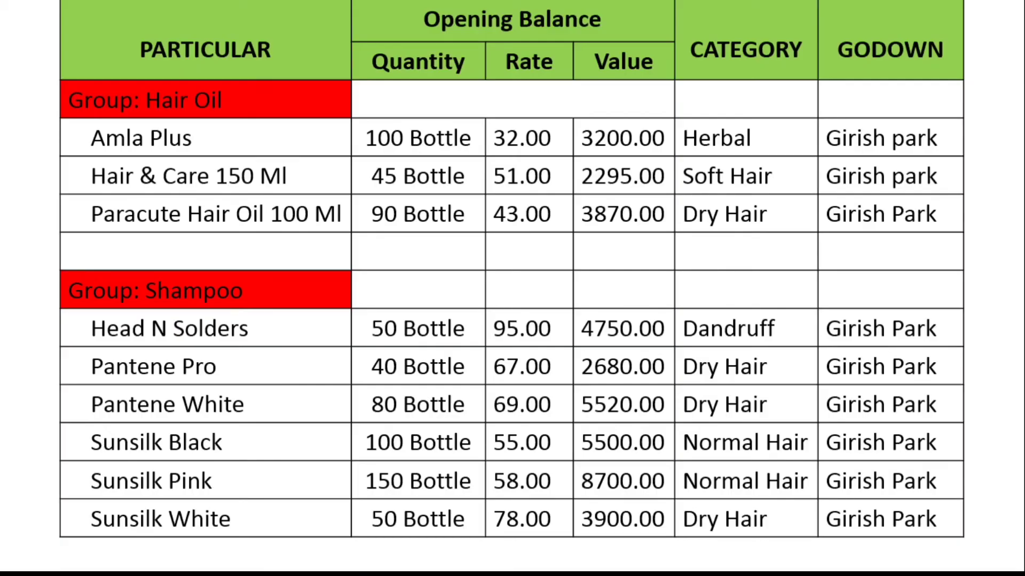
{"action": "key", "text": "alt+Tab"}
{"action": "key", "text": "alt+Tab"}
{"action": "key", "text": "alt+Tab"}
{"action": "type", "text": "Sunsili"}
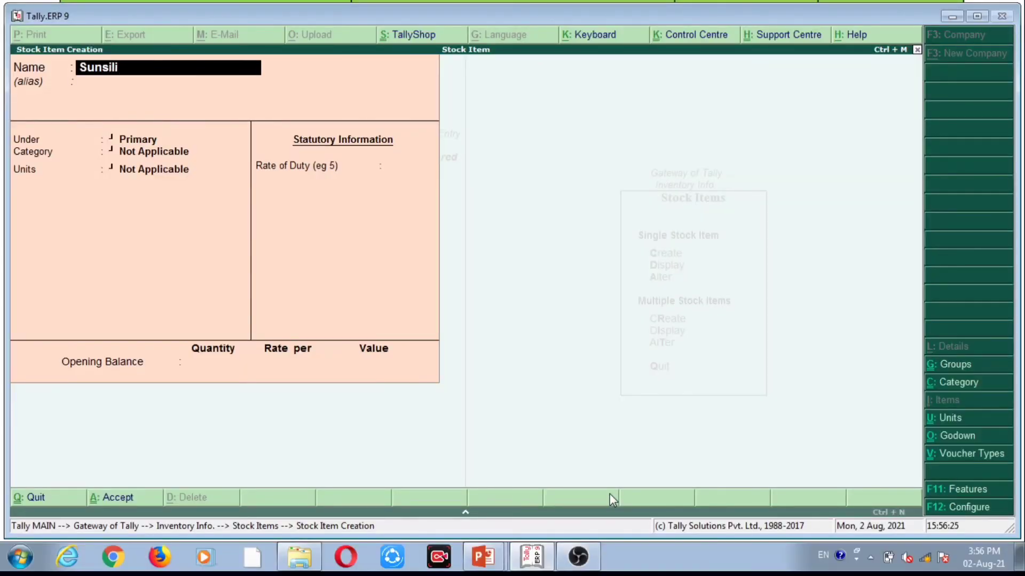
{"action": "key", "text": "BackSpace"}
{"action": "type", "text": "k White"}
{"action": "key", "text": "Return"}
{"action": "key", "text": "Down"}
{"action": "key", "text": "Down"}
{"action": "key", "text": "Return"}
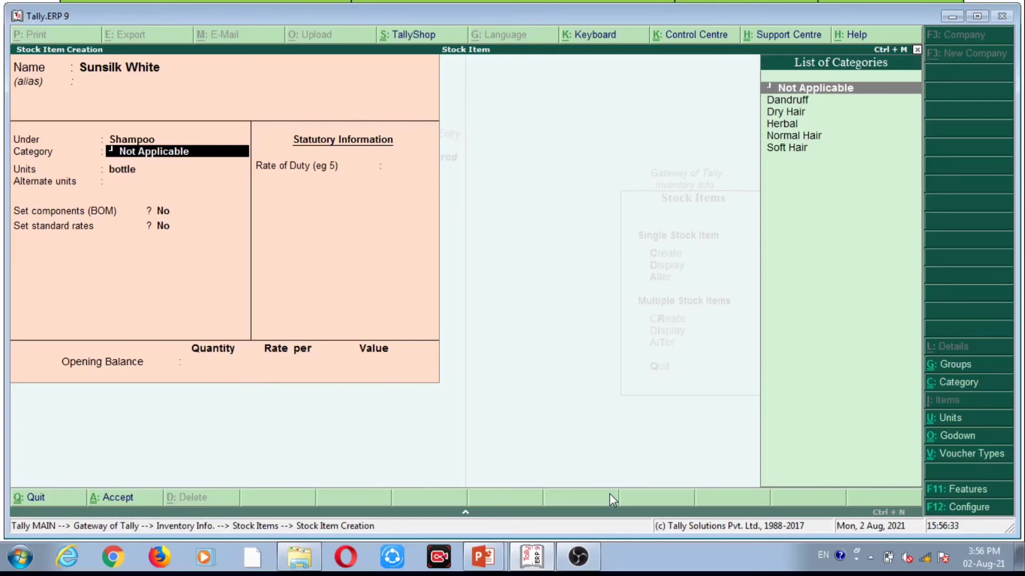
Assign Dry Hair to Sunsilk White, keeping bottle units, Not Applicable alternate units, components and standard rates at No, and duty at 0
{"action": "key", "text": "Down"}
{"action": "key", "text": "Down"}
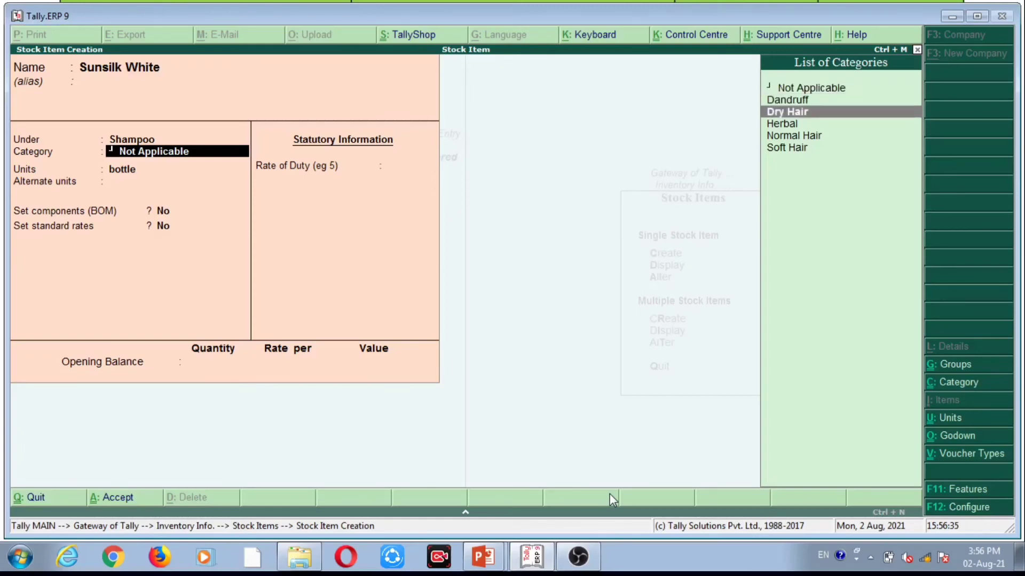
{"action": "key", "text": "Return"}
{"action": "key", "text": "Return"}
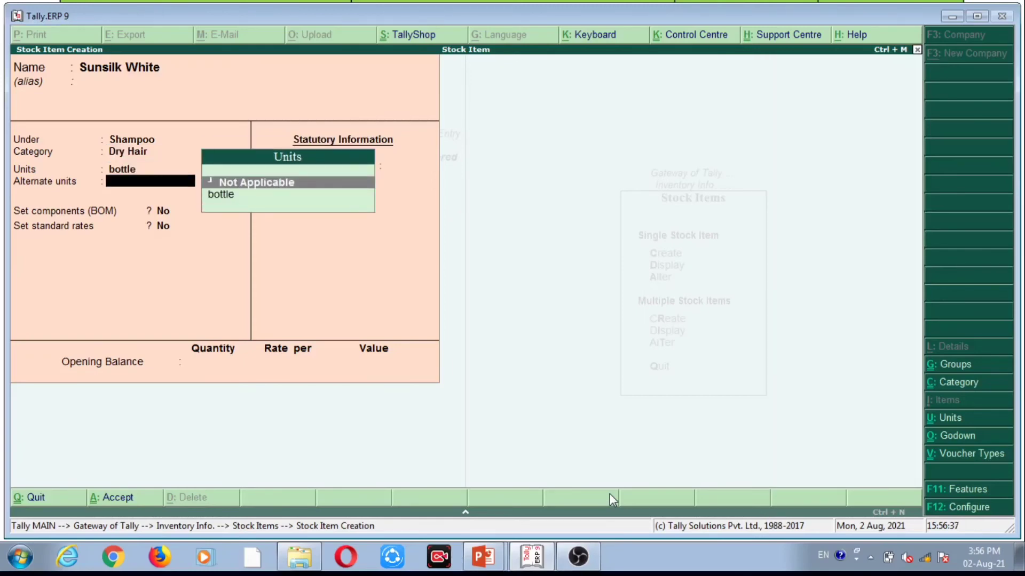
{"action": "key", "text": "Return"}
{"action": "key", "text": "Return"}
{"action": "key", "text": "Return"}
{"action": "key", "text": "Return"}
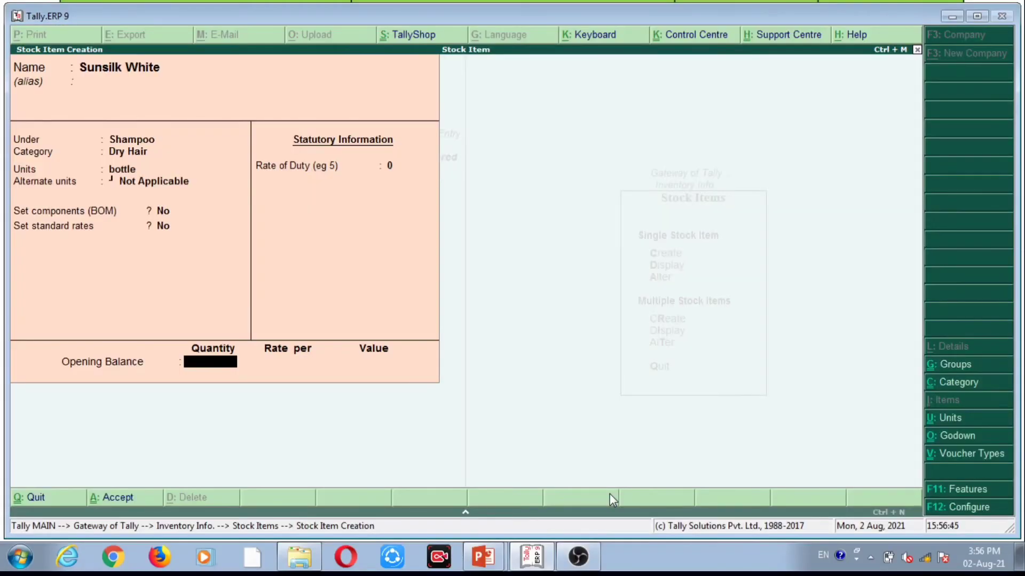
Enter 50 bottles as the Sunsilk White opening quantity and allocate them to the Girish Park godown
{"action": "type", "text": "50"}
{"action": "key", "text": "Return"}
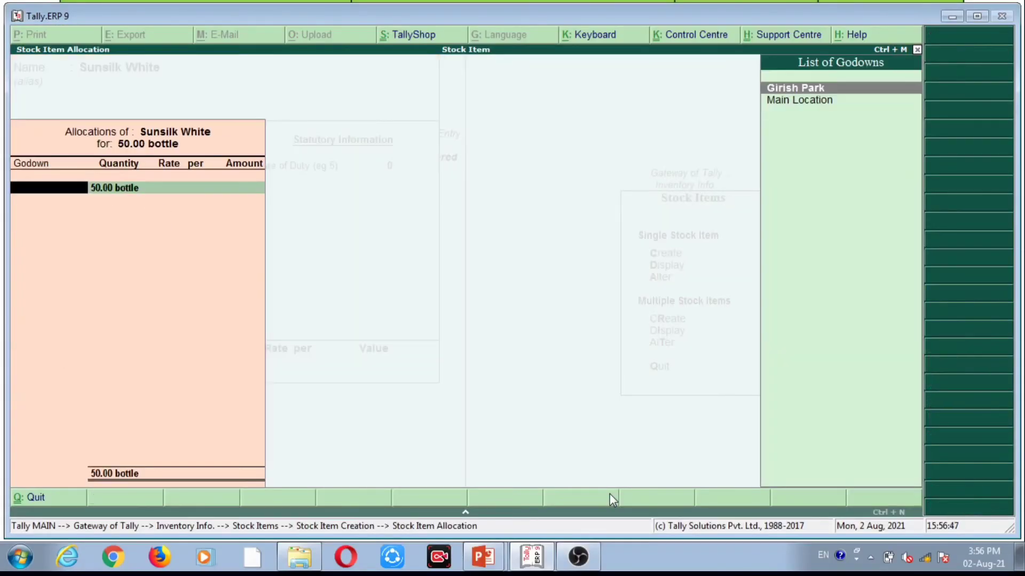
{"action": "key", "text": "Return"}
{"action": "key", "text": "Return"}
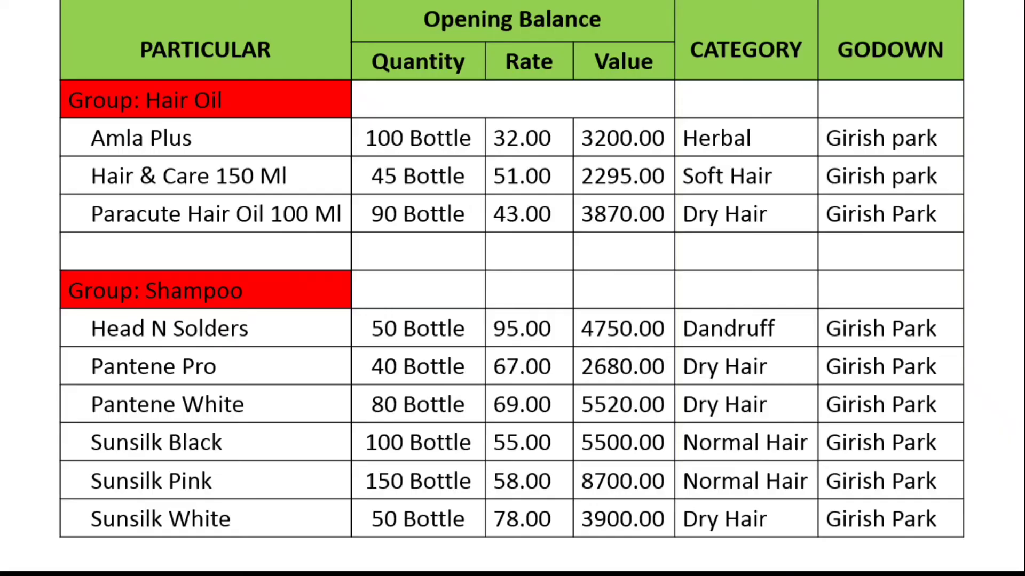
Check the Sunsilk White rate in the presentation's table, set its opening rate to 78 per bottle, and save the stock item
{"action": "left_click", "coordinate": [885, 206]}
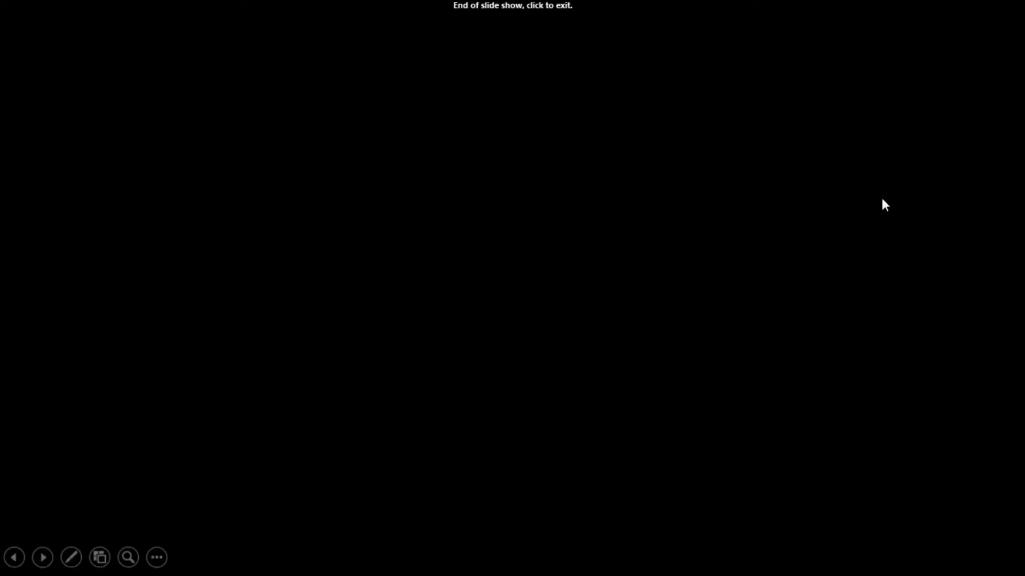
{"action": "scroll", "coordinate": [879, 222], "scroll_direction": "up", "scroll_amount": 1}
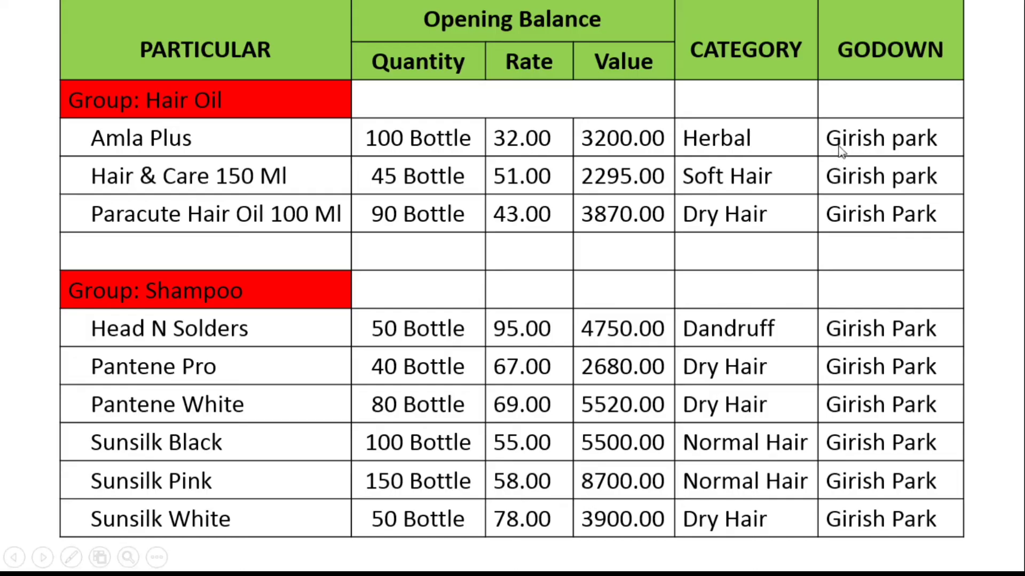
{"action": "key", "text": "alt+Tab"}
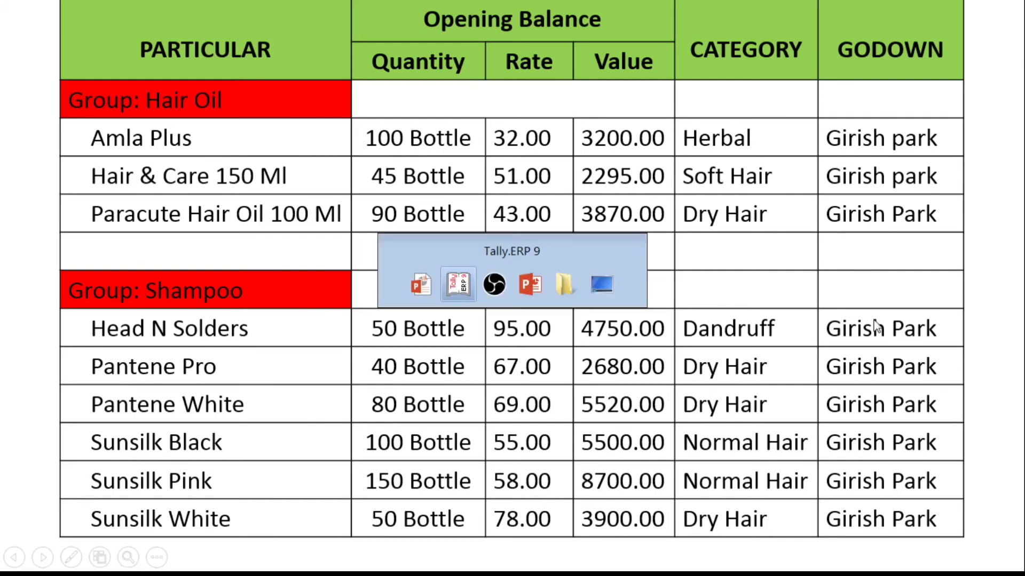
{"action": "key", "text": "alt+Tab"}
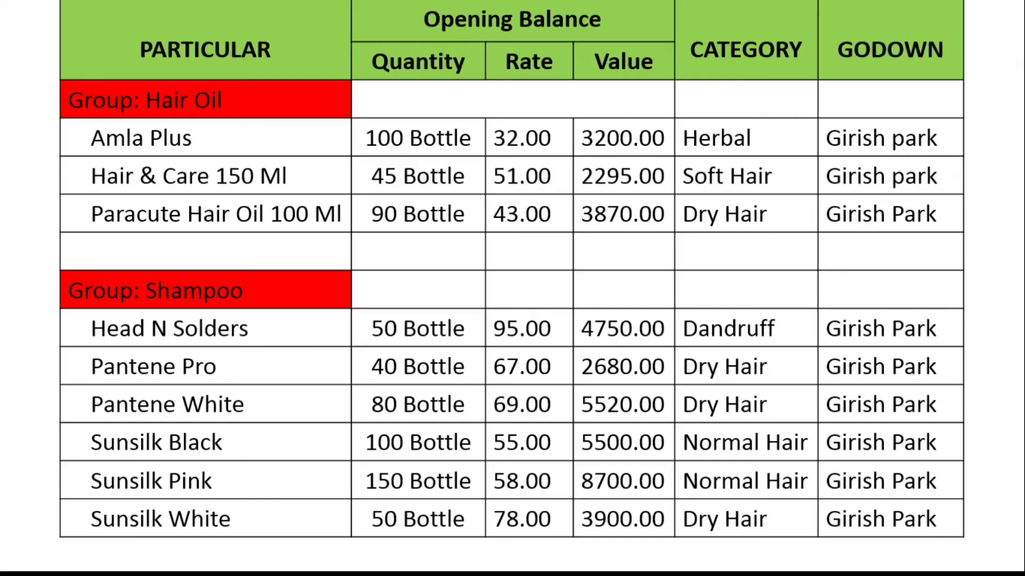
{"action": "key", "text": "alt+Tab"}
{"action": "type", "text": "78"}
{"action": "key", "text": "Return"}
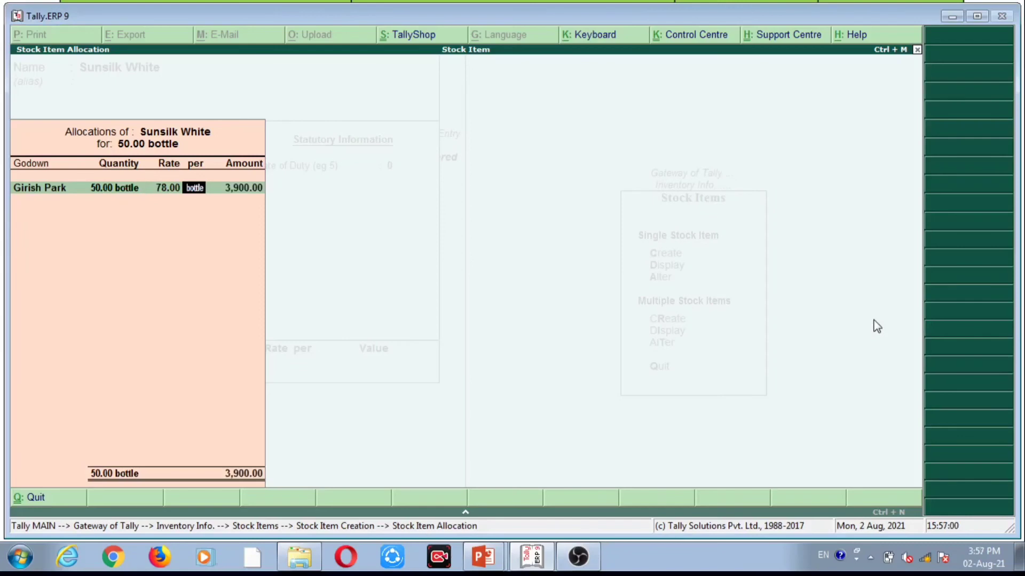
{"action": "key", "text": "Return"}
{"action": "key", "text": "Return"}
{"action": "key", "text": "Return"}
{"action": "key", "text": "Return"}
{"action": "key", "text": "Return"}
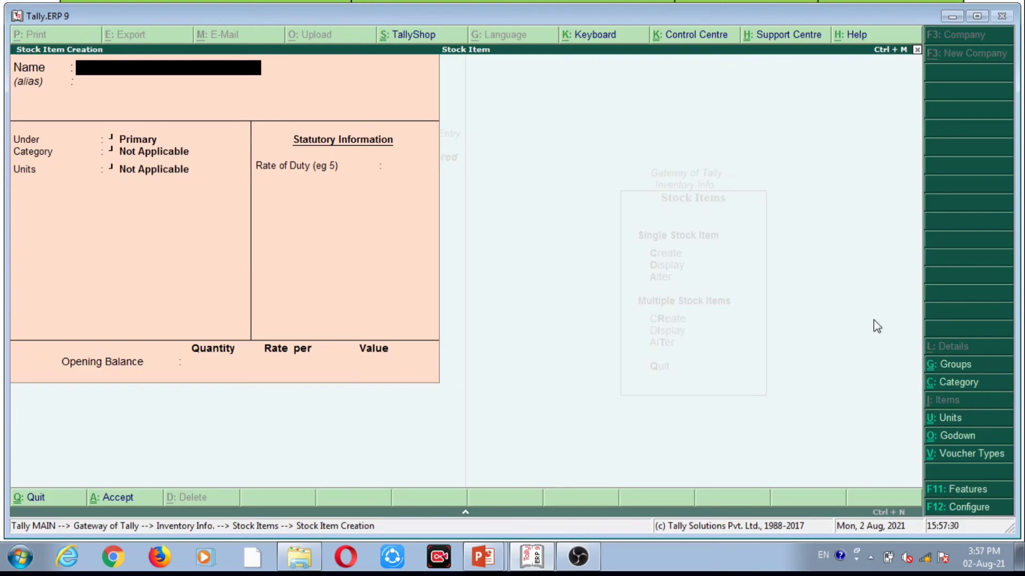
Quit stock item creation and open the list of single stock items for display
{"action": "key", "text": "Escape"}
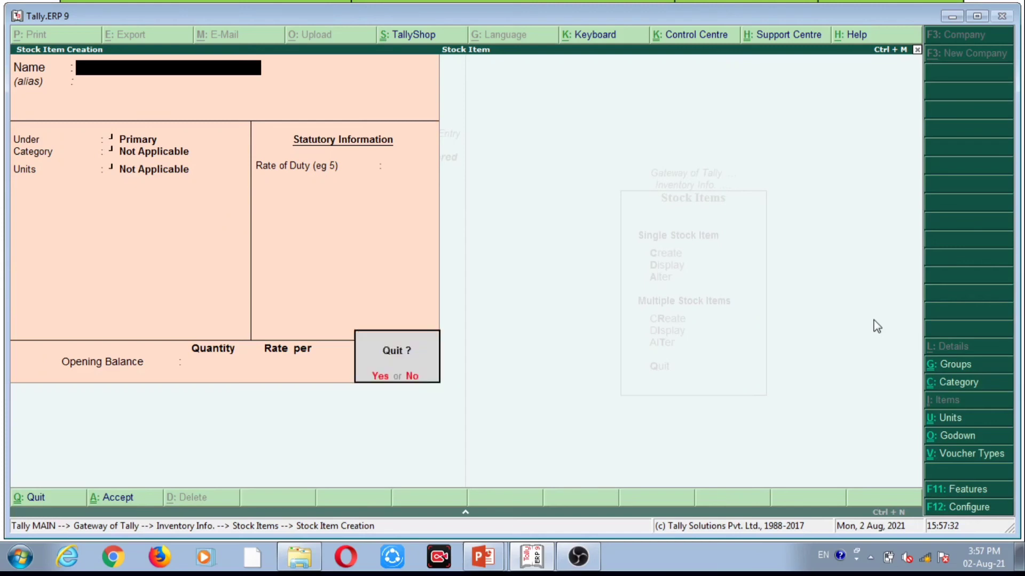
{"action": "key", "text": "Return"}
{"action": "key", "text": "Down"}
{"action": "key", "text": "Down"}
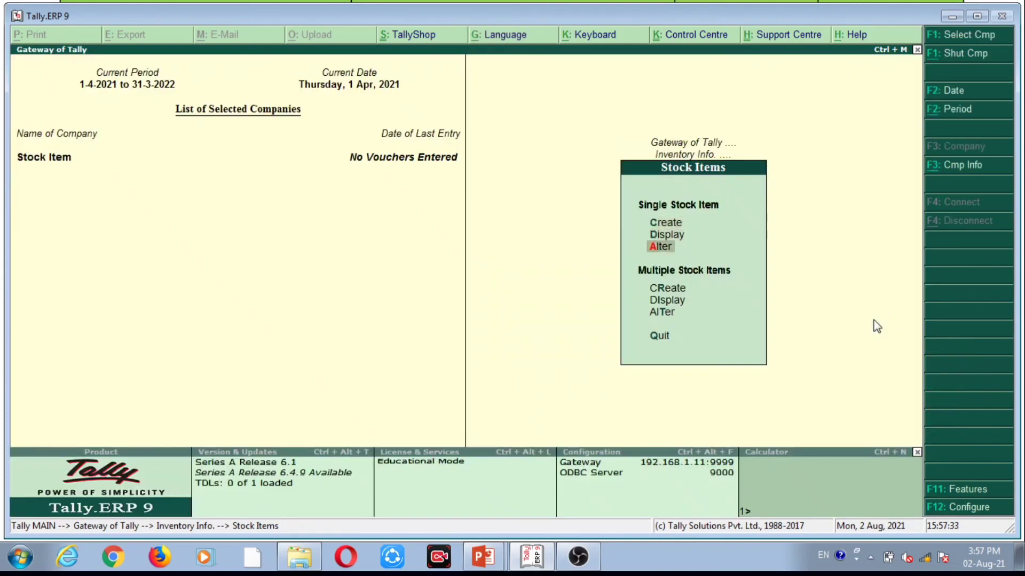
{"action": "key", "text": "Up"}
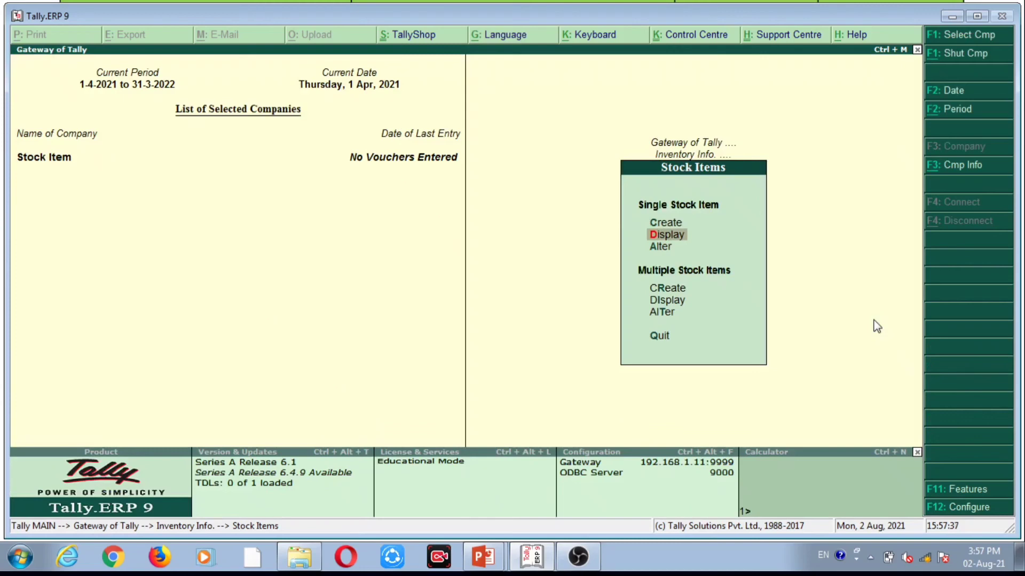
{"action": "key", "text": "Return"}
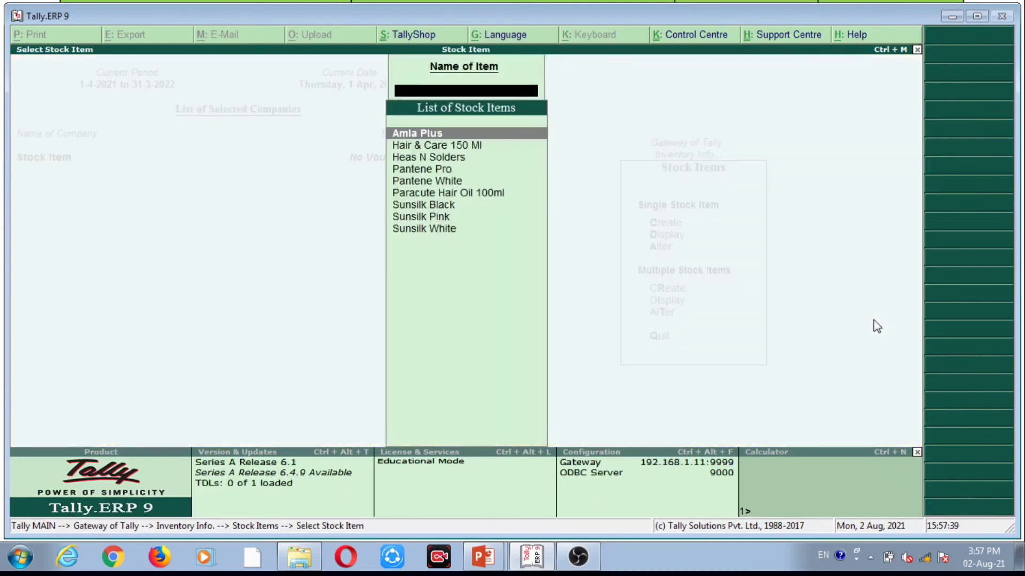
Look through the list of created stock items and view the Amla Plus details
{"action": "key", "text": "Down"}
{"action": "key", "text": "Down"}
{"action": "key", "text": "Down"}
{"action": "key", "text": "Down"}
{"action": "key", "text": "Down"}
{"action": "key", "text": "Down"}
{"action": "key", "text": "Down"}
{"action": "key", "text": "Down"}
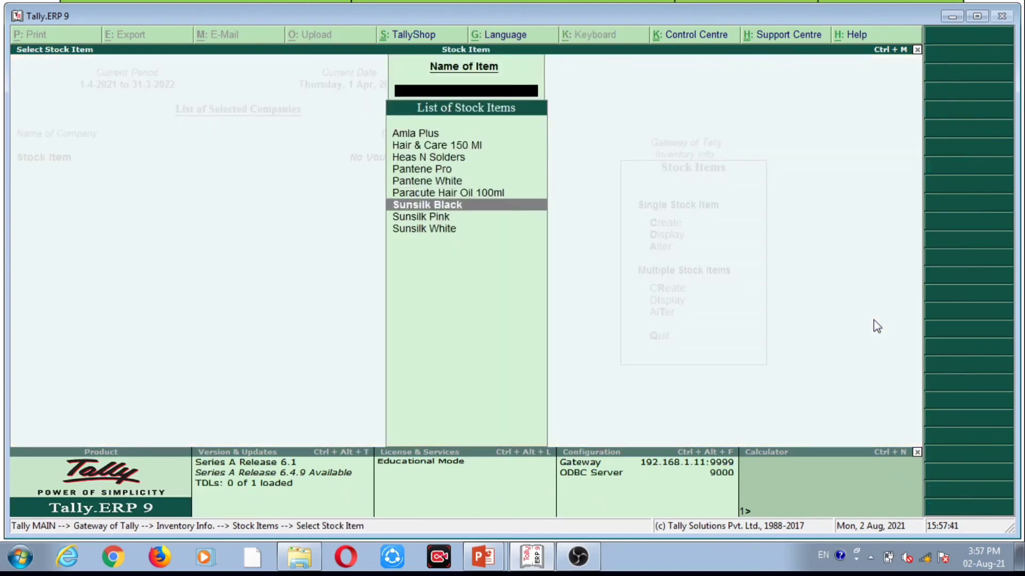
{"action": "key", "text": "Up"}
{"action": "key", "text": "Up"}
{"action": "key", "text": "Up"}
{"action": "key", "text": "Up"}
{"action": "key", "text": "Up"}
{"action": "key", "text": "Up"}
{"action": "key", "text": "Up"}
{"action": "key", "text": "Up"}
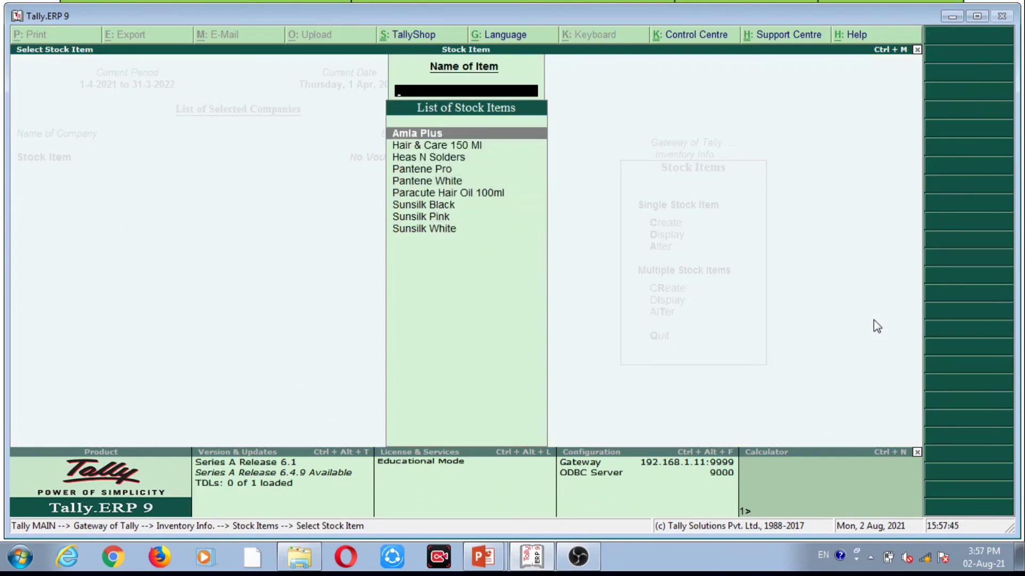
{"action": "key", "text": "Return"}
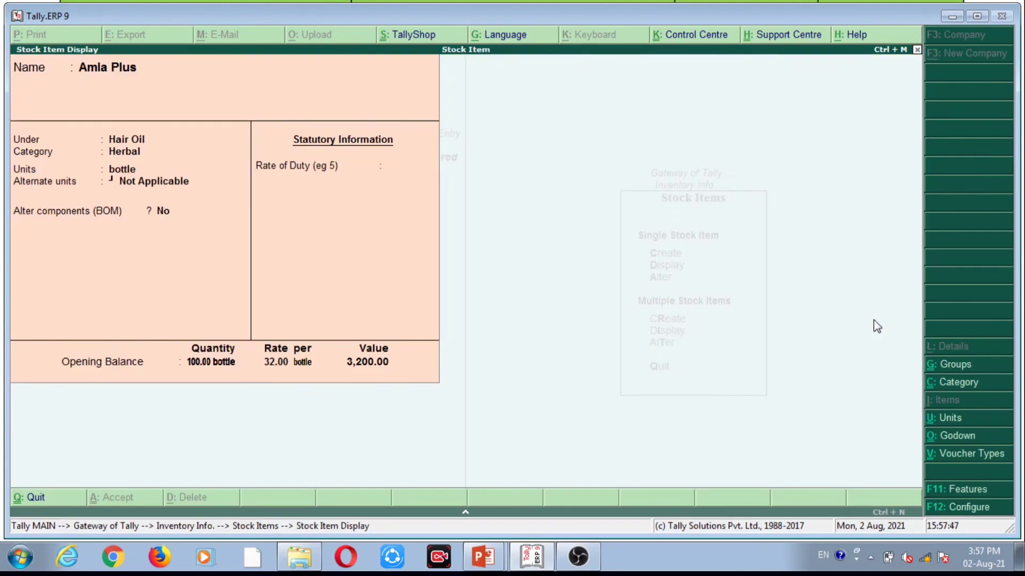
{"action": "key", "text": "Escape"}
{"action": "key", "text": "Escape"}
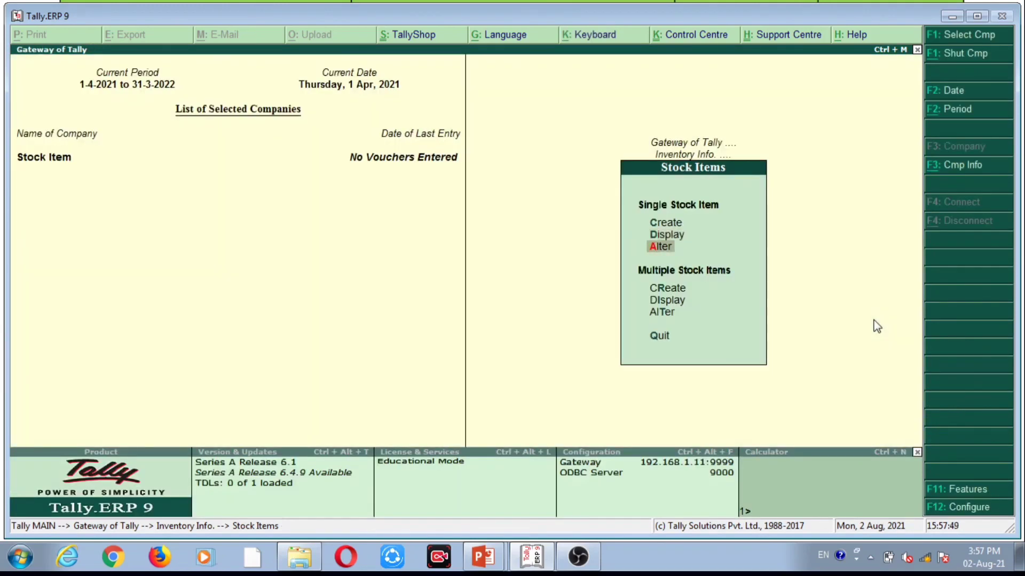
Open the stock item list for alteration, view the Amla Plus record, and quit it
{"action": "key", "text": "Return"}
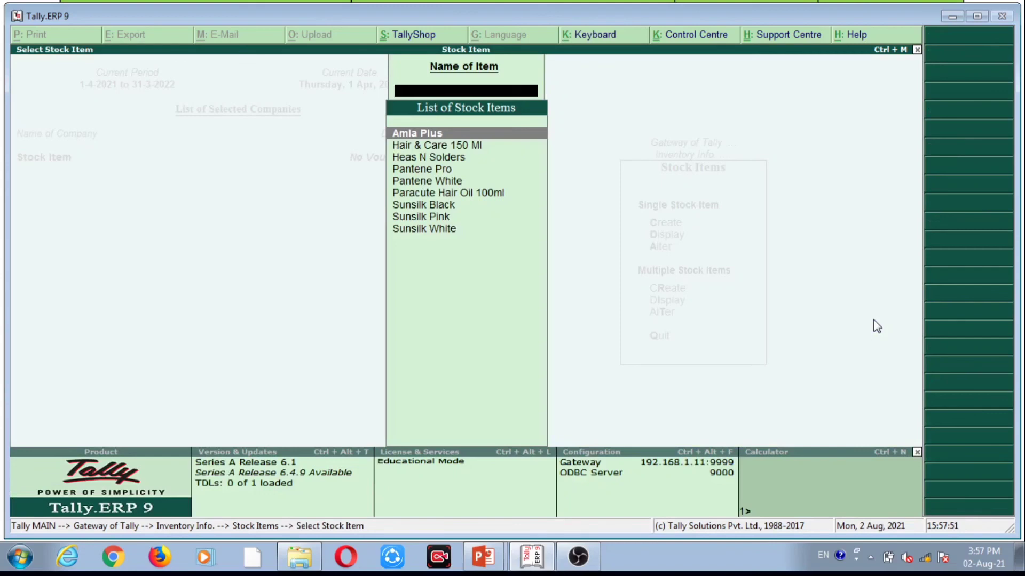
{"action": "key", "text": "Return"}
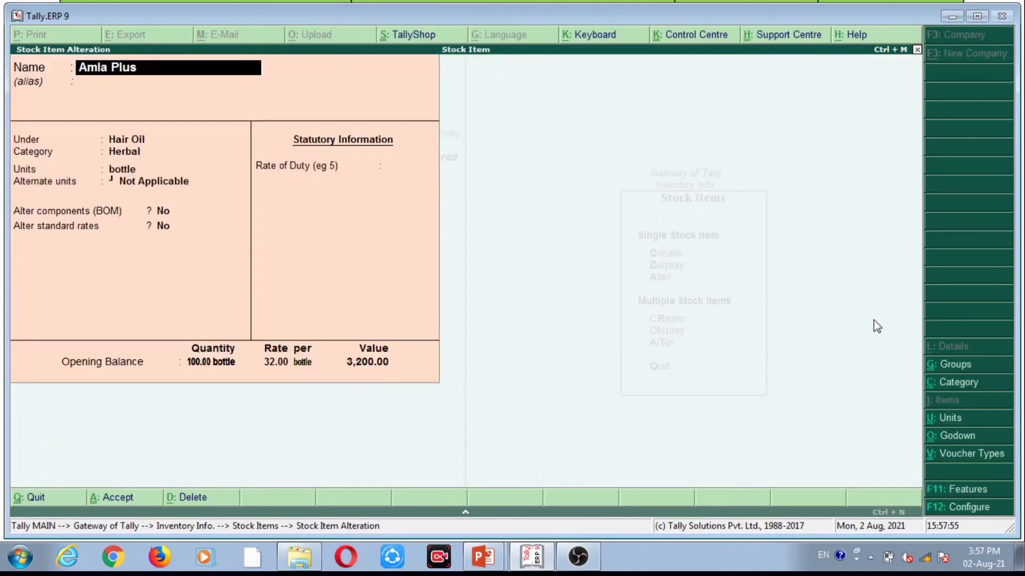
{"action": "key", "text": "Escape"}
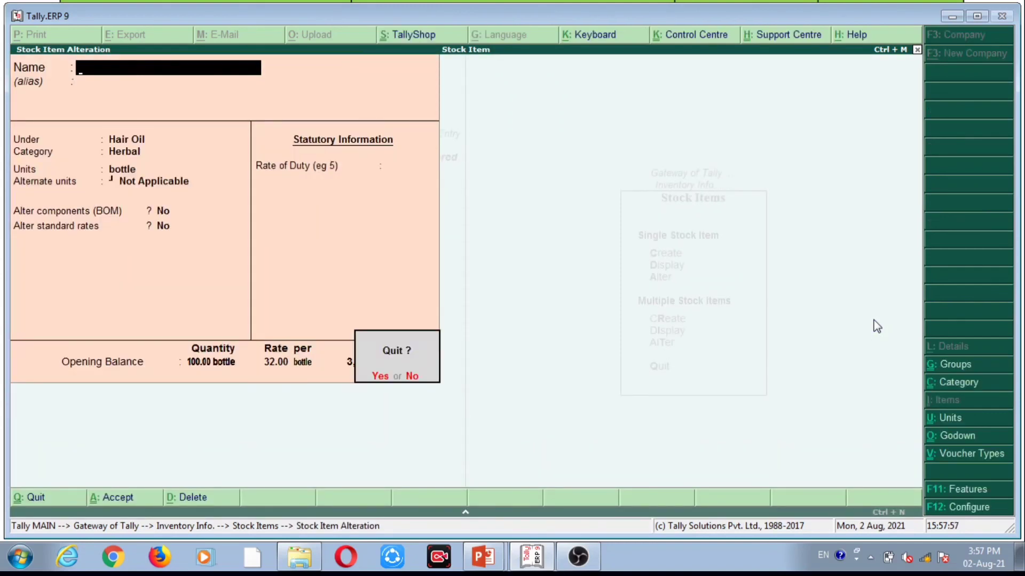
{"action": "key", "text": "Return"}
{"action": "key", "text": "Down"}
{"action": "key", "text": "Down"}
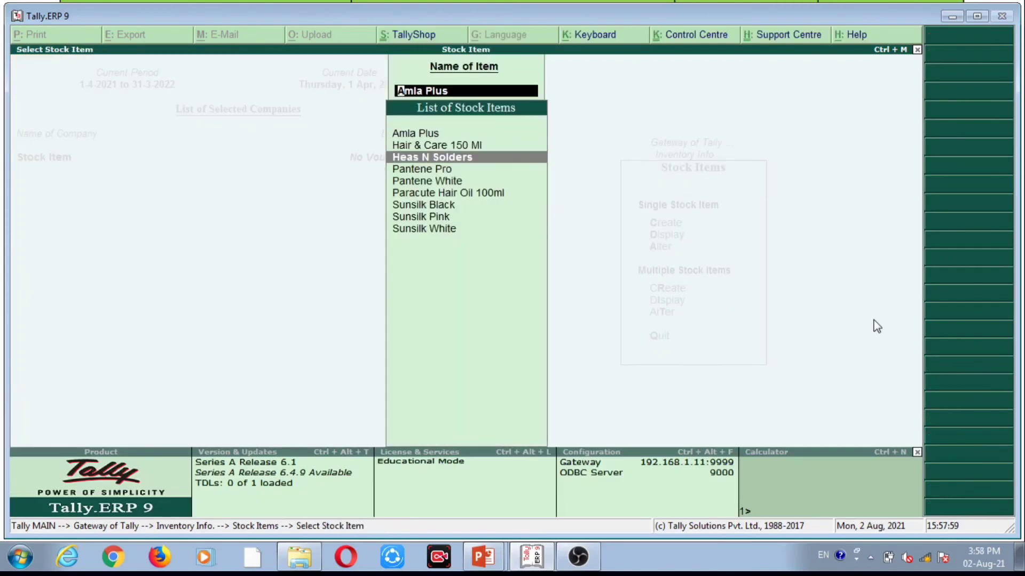
{"action": "type", "text": "amx"}
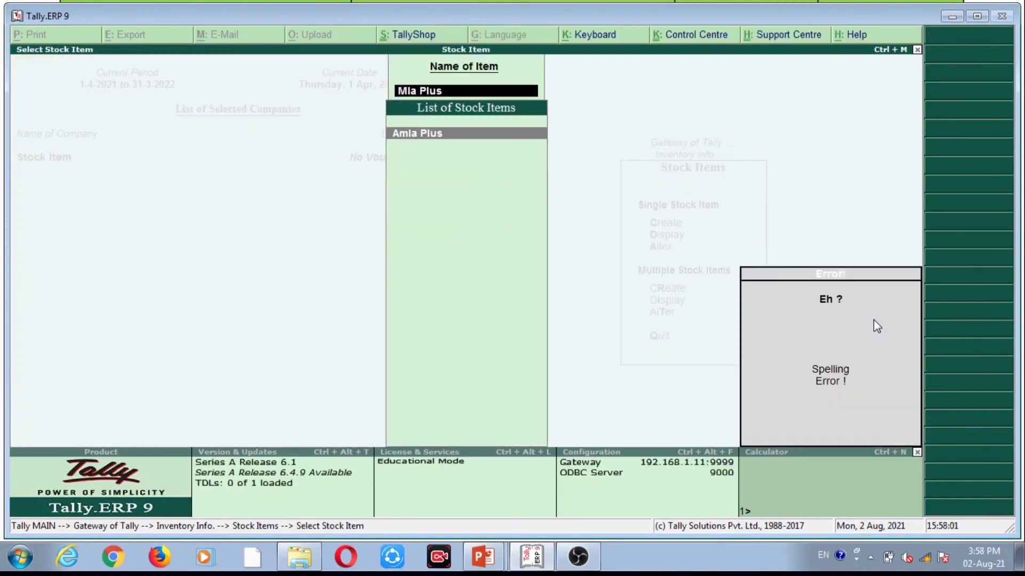
{"action": "key", "text": "BackSpace"}
{"action": "key", "text": "BackSpace"}
{"action": "key", "text": "BackSpace"}
{"action": "key", "text": "BackSpace"}
{"action": "key", "text": "BackSpace"}
{"action": "key", "text": "BackSpace"}
{"action": "key", "text": "BackSpace"}
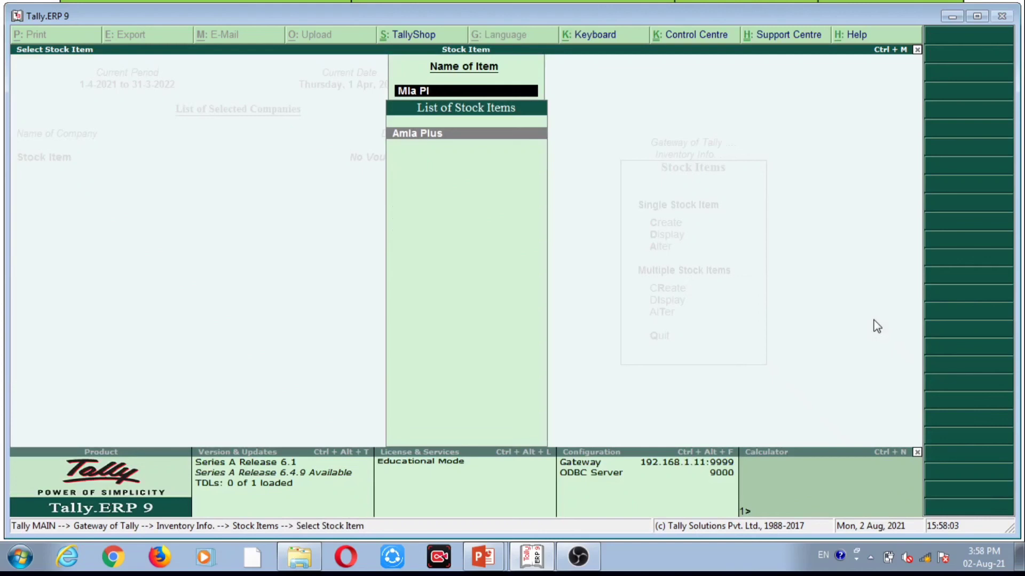
{"action": "key", "text": "BackSpace"}
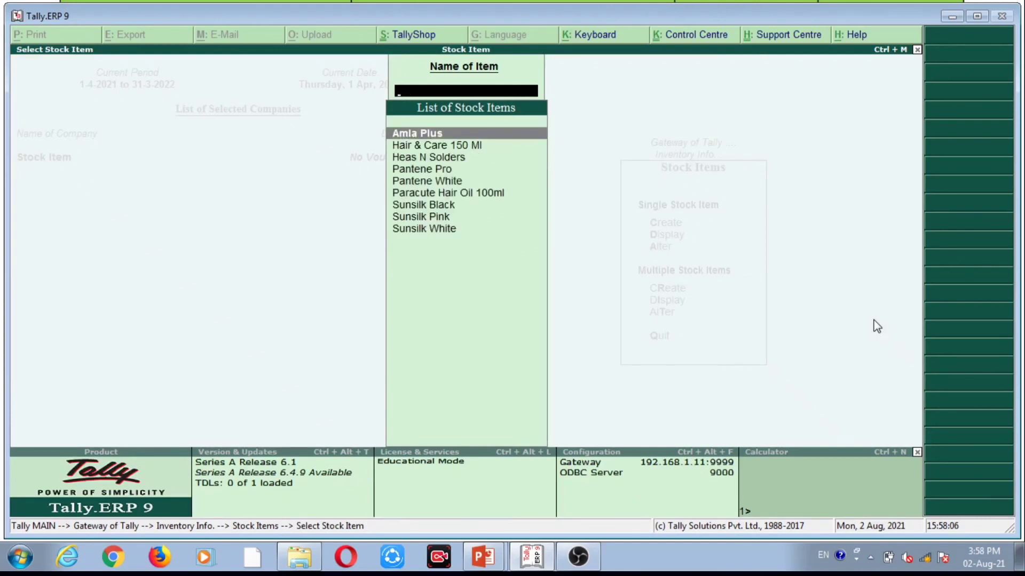
Open the misspelled Heas N Solders item for alteration and correct its name to Head N Solders
{"action": "key", "text": "Down"}
{"action": "key", "text": "Down"}
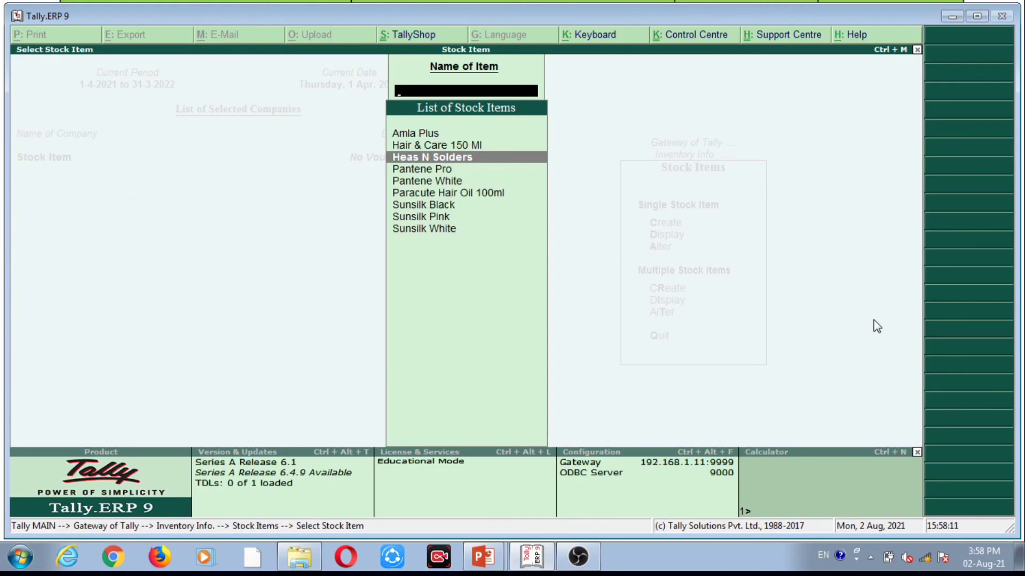
{"action": "key", "text": "Return"}
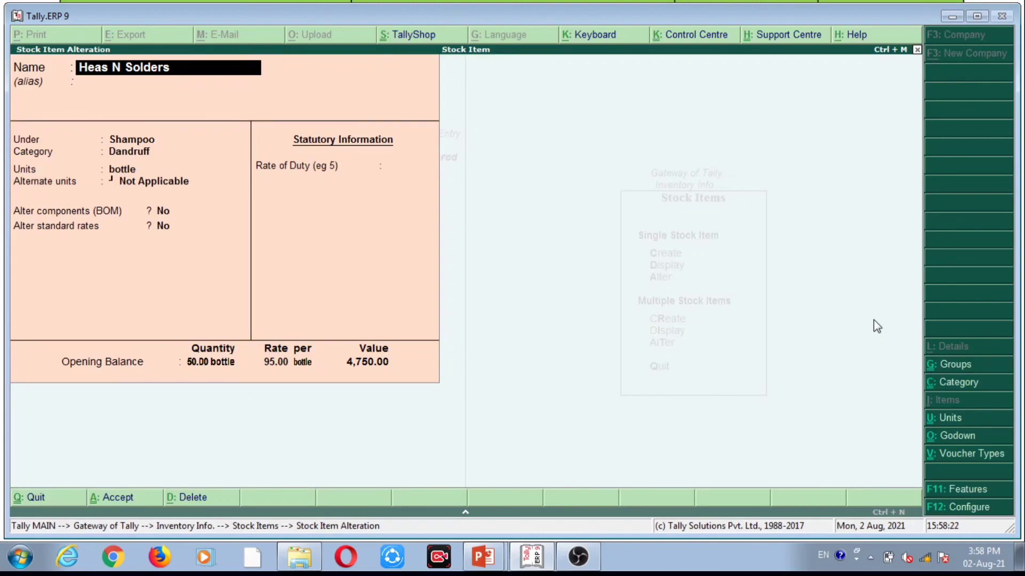
{"action": "key", "text": "BackSpace"}
{"action": "type", "text": "d"}
Keep the remaining Head N Solders details and its Girish Park opening allocation, and save the altered item
{"action": "key", "text": "Return"}
{"action": "key", "text": "Return"}
{"action": "key", "text": "Return"}
{"action": "key", "text": "Return"}
{"action": "key", "text": "Return"}
{"action": "key", "text": "Return"}
{"action": "key", "text": "Return"}
{"action": "key", "text": "Return"}
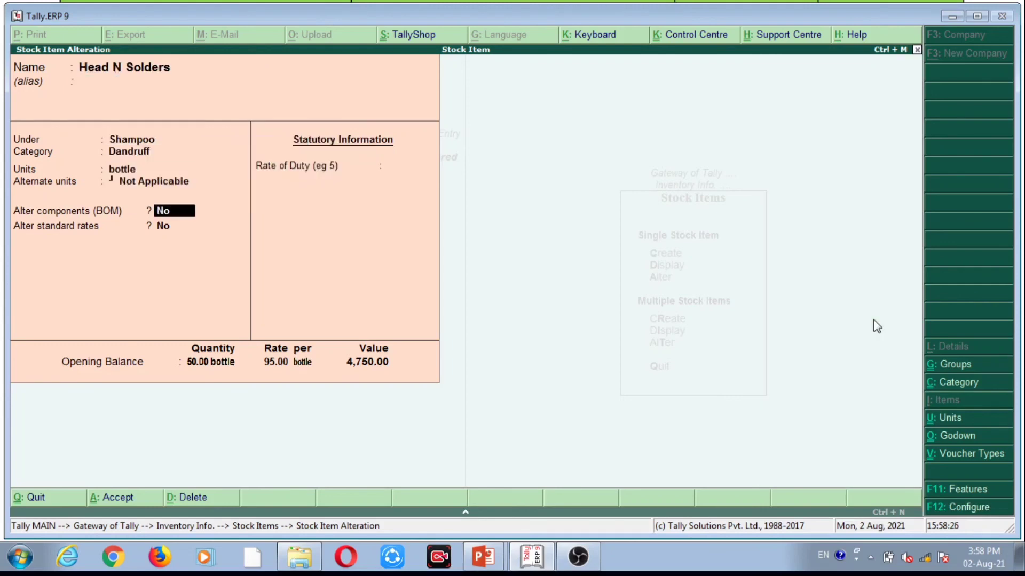
{"action": "key", "text": "Return"}
{"action": "key", "text": "Return"}
{"action": "key", "text": "Return"}
{"action": "key", "text": "Return"}
{"action": "key", "text": "Return"}
{"action": "key", "text": "Return"}
{"action": "key", "text": "Return"}
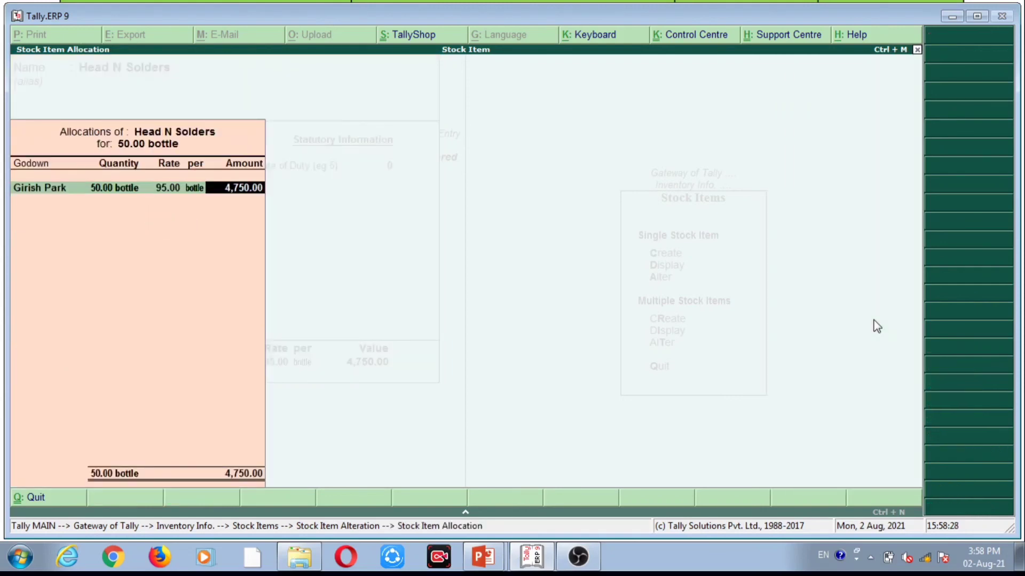
{"action": "key", "text": "Return"}
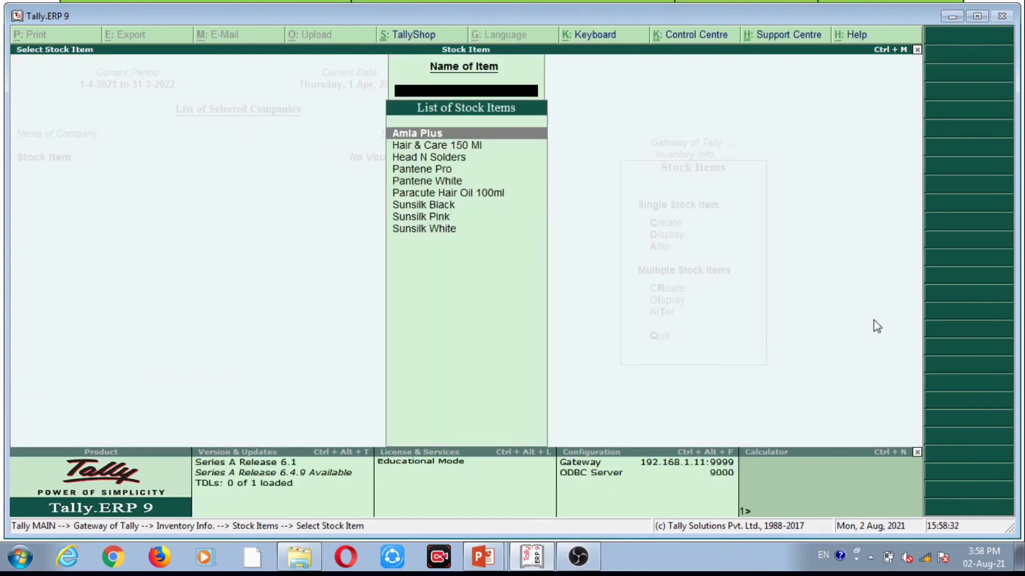
{"action": "key", "text": "Down"}
{"action": "key", "text": "Down"}
{"action": "key", "text": "Up"}
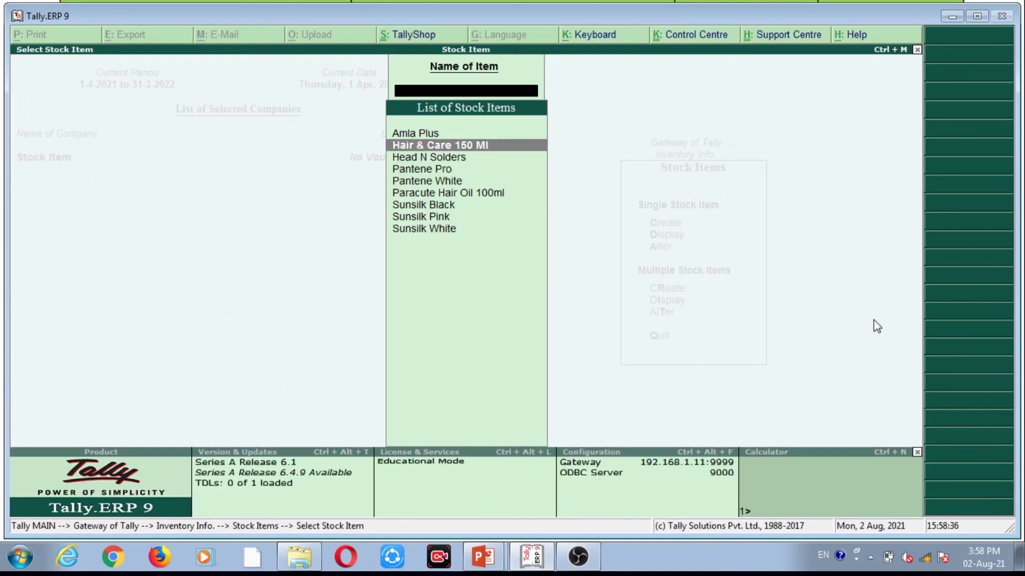
Leave the stock item alteration list and return to the Gateway of Tally
{"action": "key", "text": "Escape"}
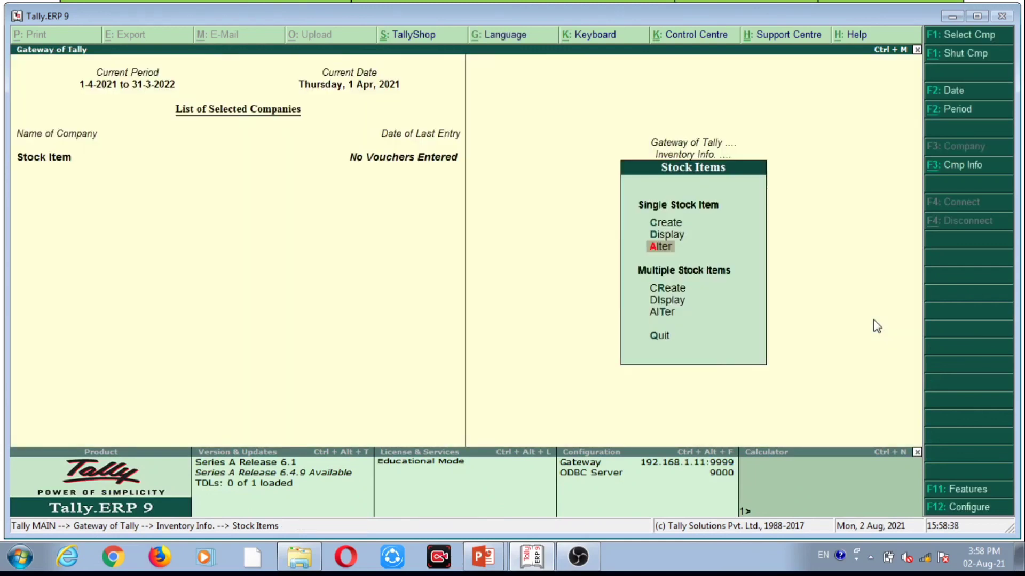
{"action": "key", "text": "Escape"}
{"action": "key", "text": "Escape"}
{"action": "key", "text": "Escape"}
{"action": "key", "text": "Escape"}
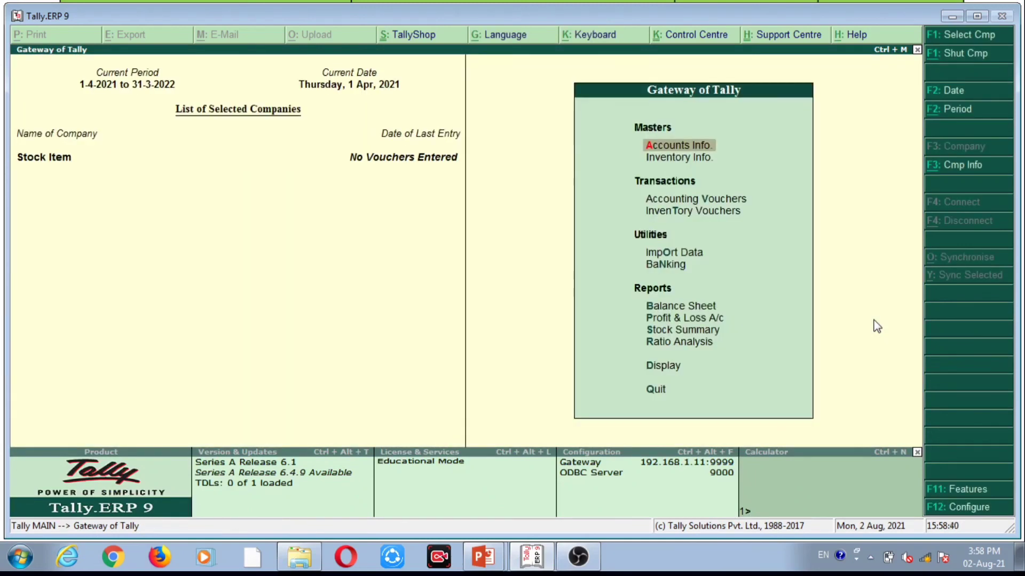
Display the list of stock items from the Inventory Books reports
{"action": "key", "text": "Down"}
{"action": "key", "text": "Down"}
{"action": "key", "text": "Down"}
{"action": "key", "text": "Down"}
{"action": "key", "text": "Down"}
{"action": "key", "text": "Down"}
{"action": "key", "text": "Down"}
{"action": "key", "text": "Down"}
{"action": "key", "text": "Down"}
{"action": "key", "text": "Down"}
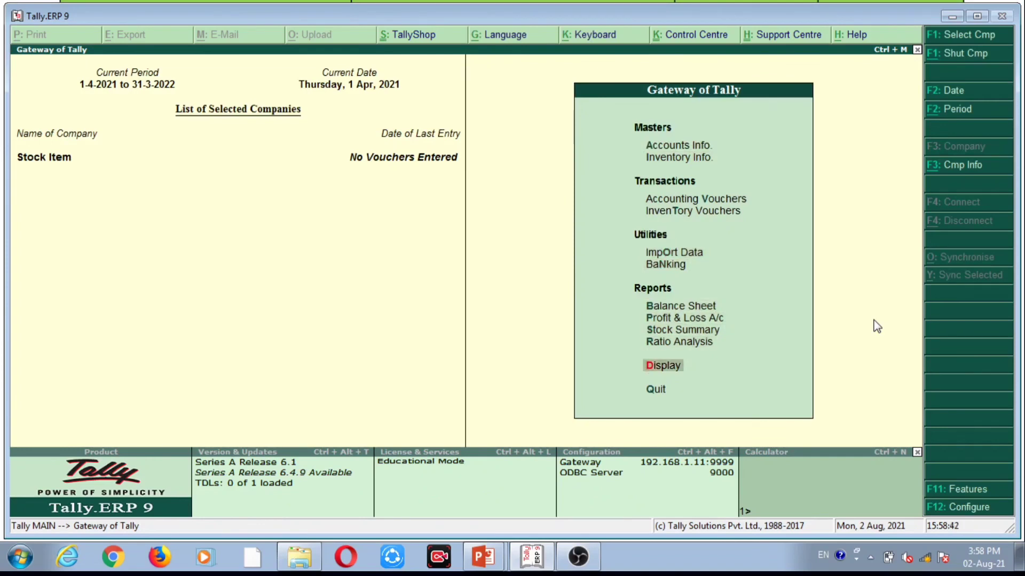
{"action": "key", "text": "Return"}
{"action": "key", "text": "Down"}
{"action": "key", "text": "Down"}
{"action": "key", "text": "Down"}
{"action": "key", "text": "Down"}
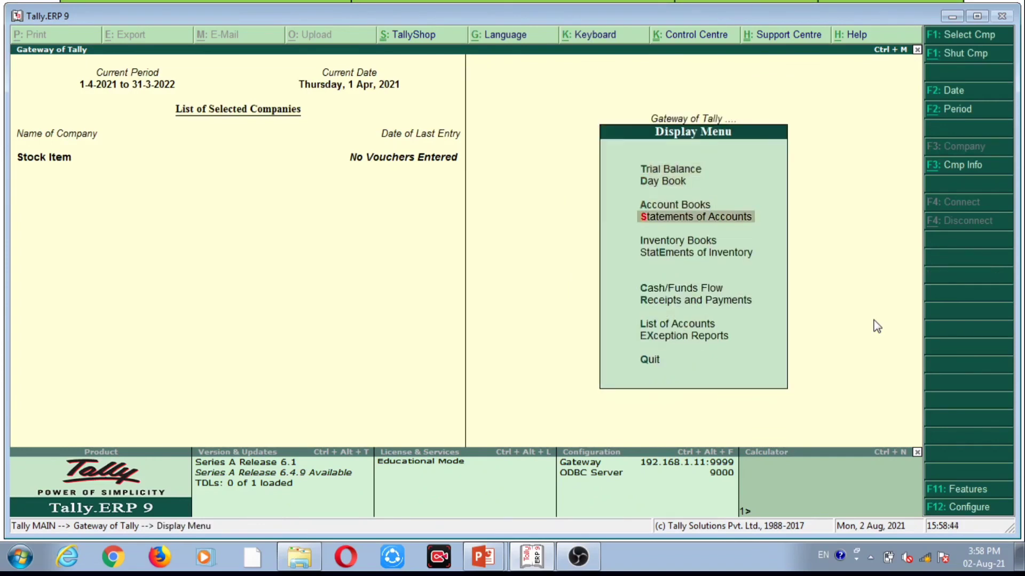
{"action": "key", "text": "Return"}
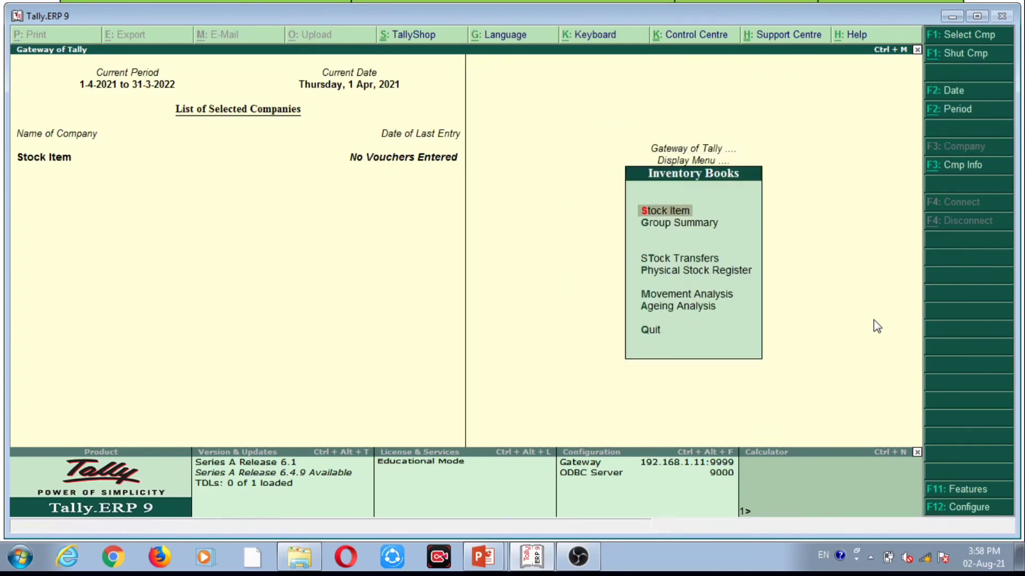
{"action": "key", "text": "Return"}
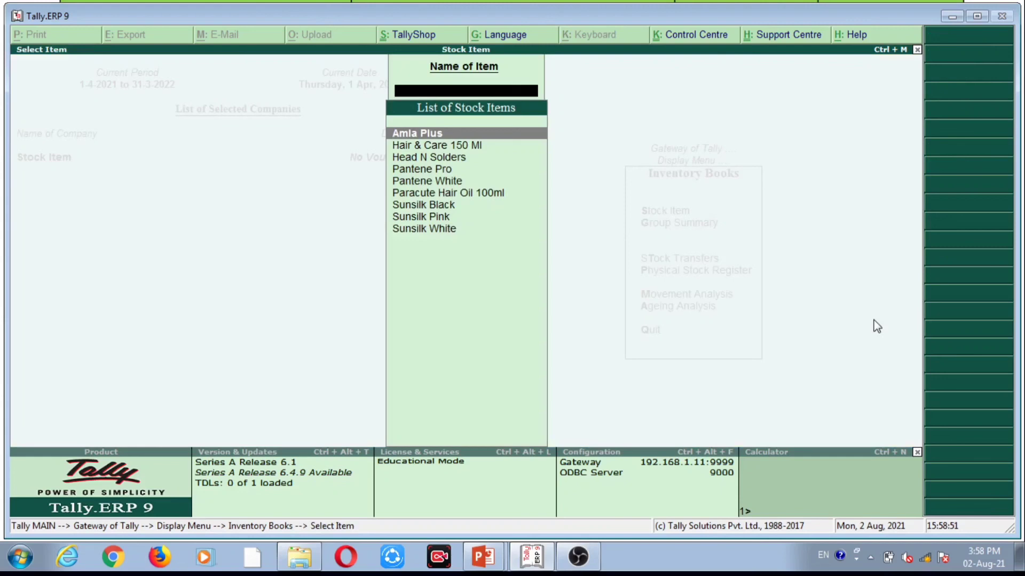
Close the stock item list and view the stock groups offered for the Group Summary report, without choosing one
{"action": "key", "text": "Escape"}
{"action": "key", "text": "Down"}
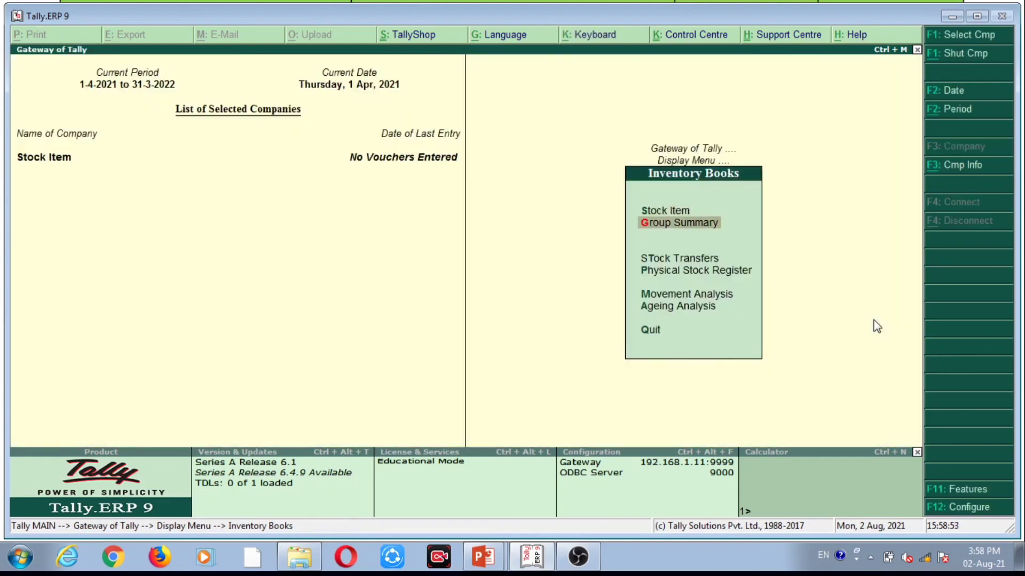
{"action": "key", "text": "Return"}
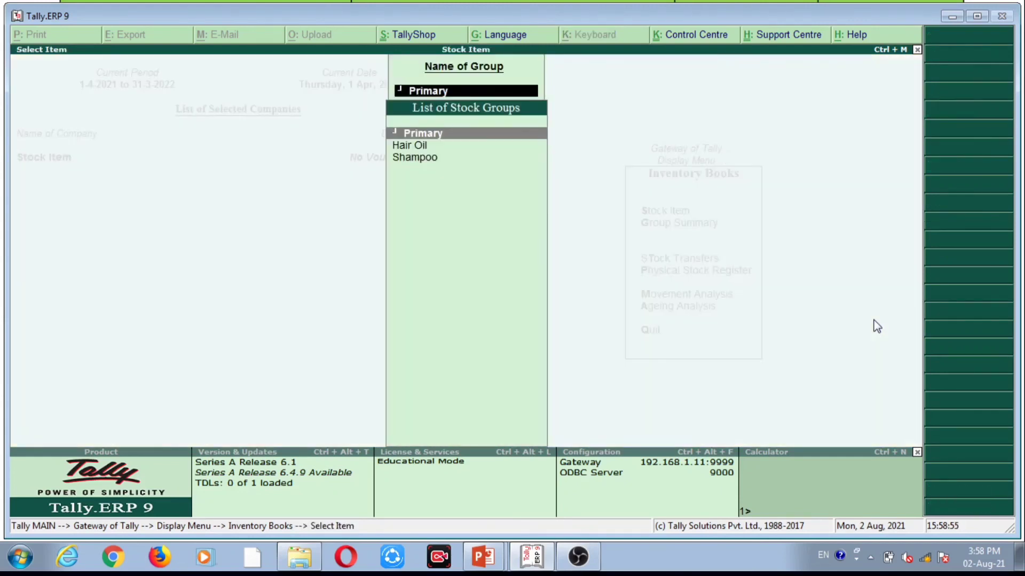
{"action": "key", "text": "Down"}
{"action": "key", "text": "Down"}
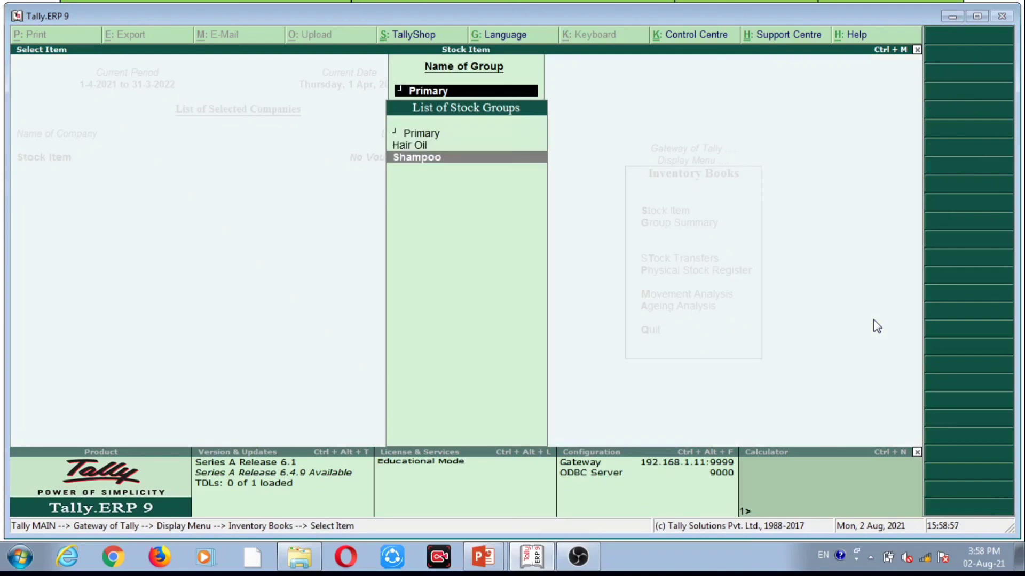
{"action": "key", "text": "BackSpace"}
{"action": "key", "text": "Escape"}
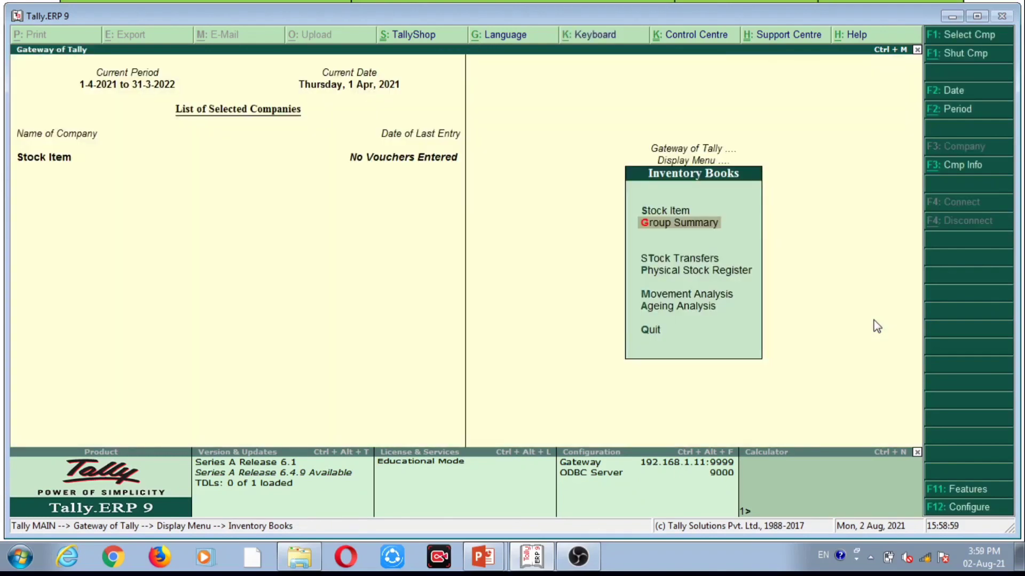
{"action": "key", "text": "Down"}
{"action": "key", "text": "Down"}
{"action": "key", "text": "Up"}
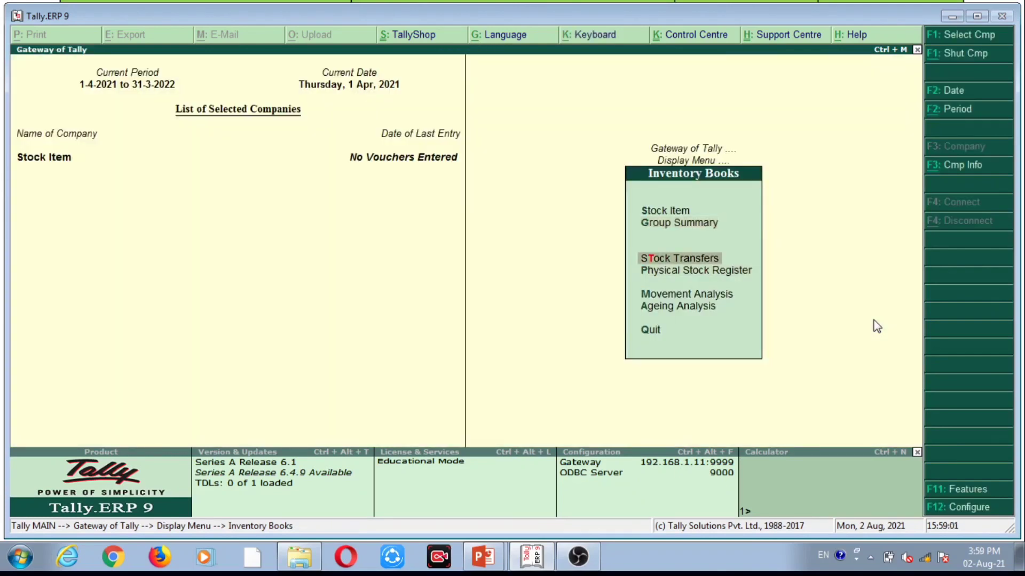
{"action": "key", "text": "Down"}
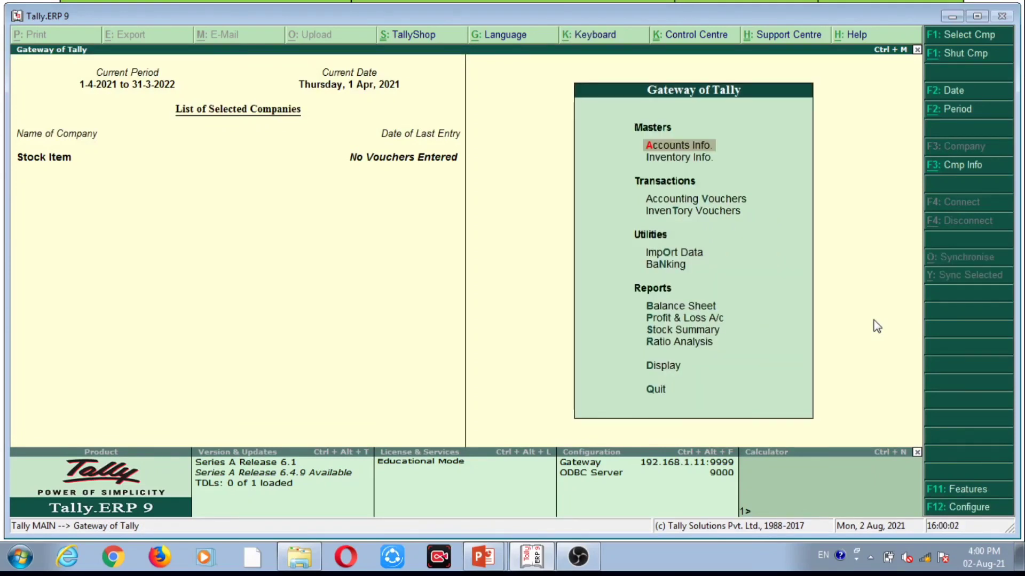
Review the single stock item create, display and alter options in the inventory masters, and return to the Gateway
{"action": "key", "text": "Down"}
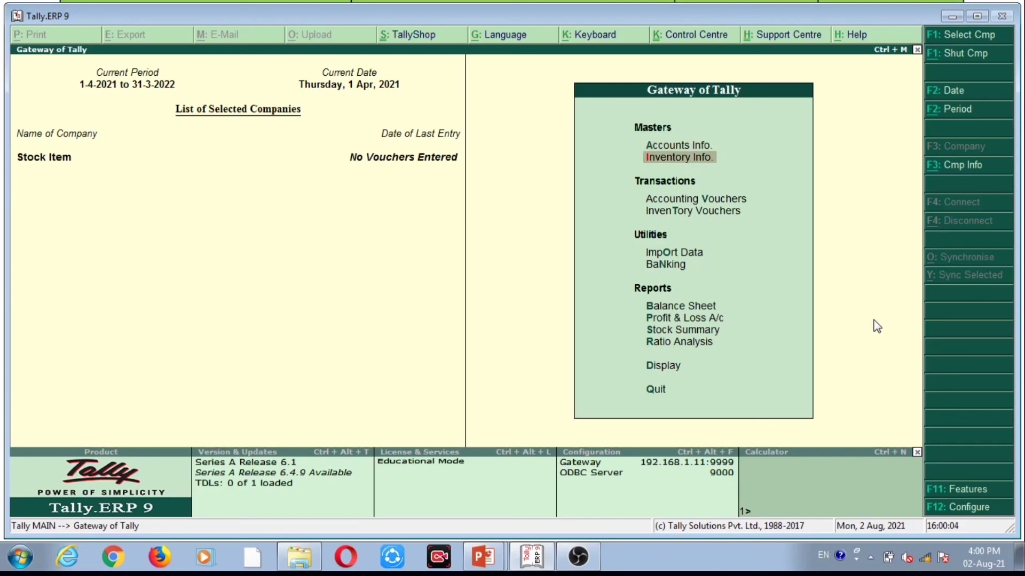
{"action": "key", "text": "Return"}
{"action": "key", "text": "Down"}
{"action": "key", "text": "Down"}
{"action": "key", "text": "Up"}
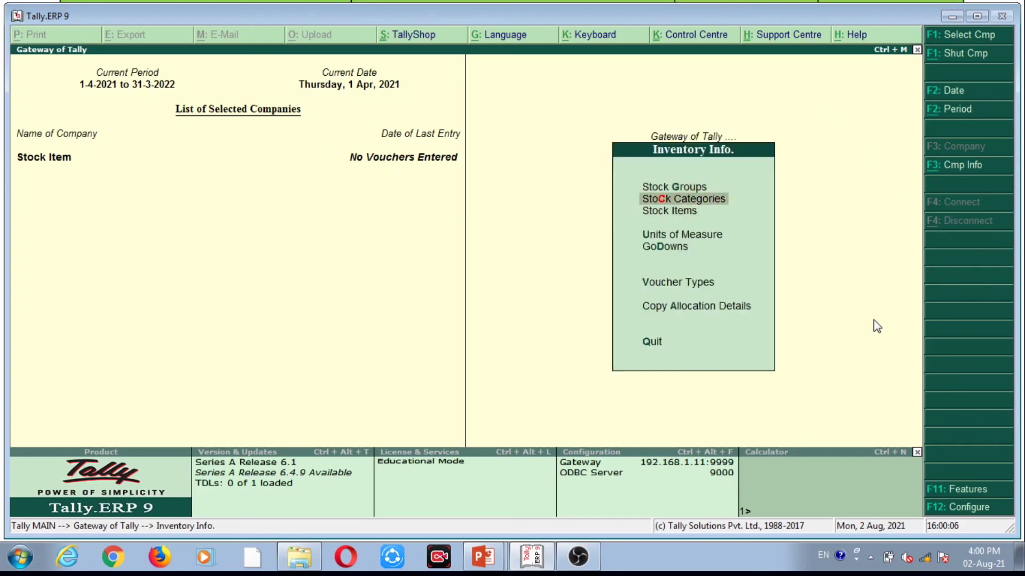
{"action": "key", "text": "Down"}
{"action": "key", "text": "Return"}
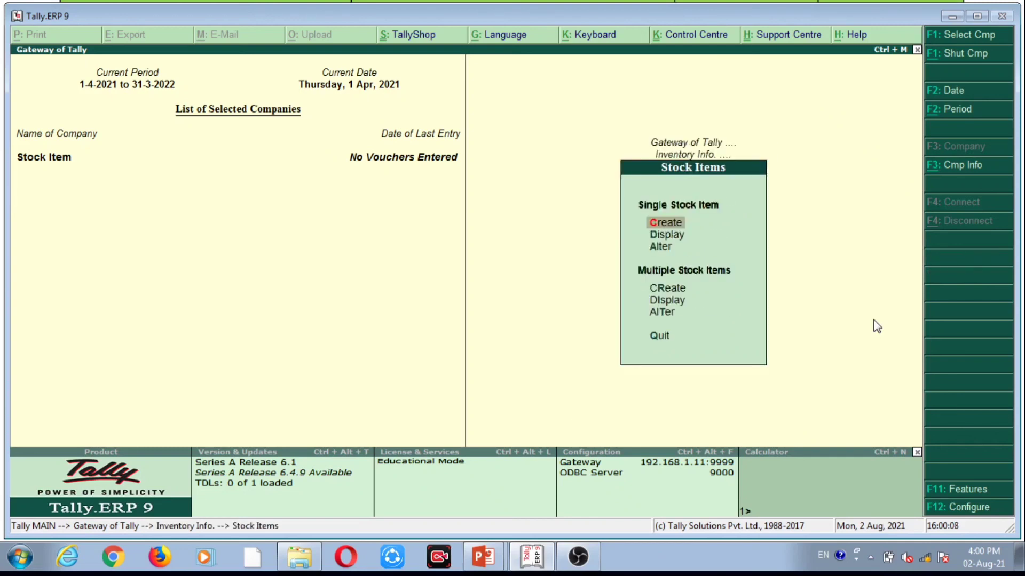
{"action": "key", "text": "Down"}
{"action": "key", "text": "Down"}
{"action": "key", "text": "Up"}
{"action": "key", "text": "Down"}
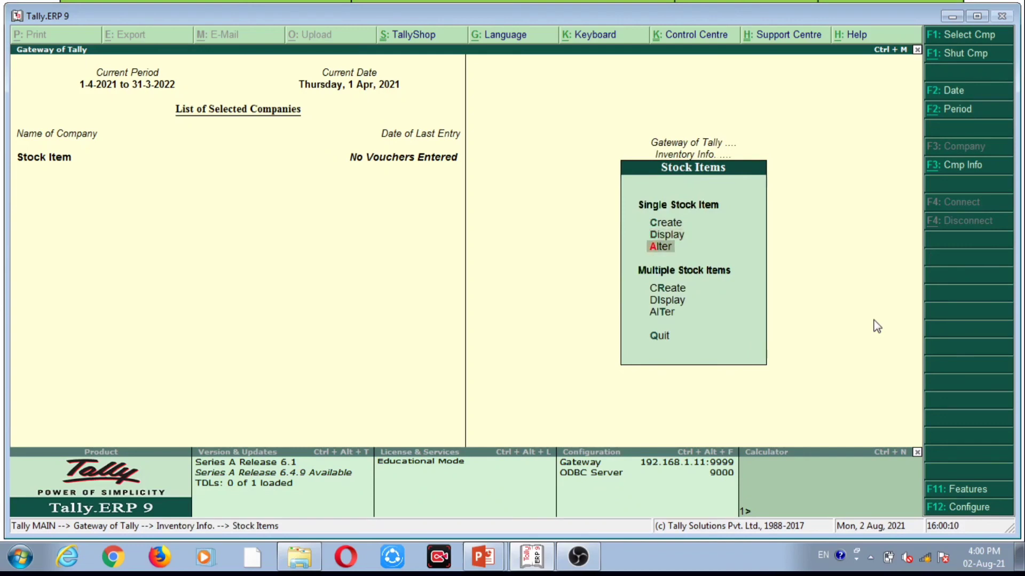
{"action": "key", "text": "Escape"}
{"action": "key", "text": "Escape"}
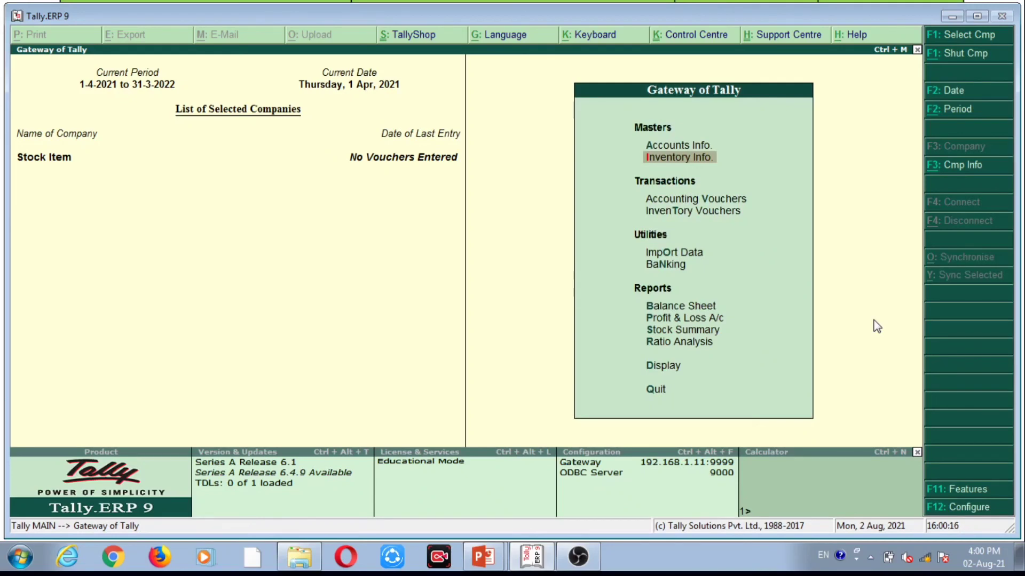
Reopen the Inventory Books stock item list to look over the items, and return to the Gateway
{"action": "key", "text": "Down"}
{"action": "key", "text": "Down"}
{"action": "key", "text": "Down"}
{"action": "key", "text": "Down"}
{"action": "key", "text": "Down"}
{"action": "key", "text": "Down"}
{"action": "key", "text": "Down"}
{"action": "key", "text": "Down"}
{"action": "key", "text": "Down"}
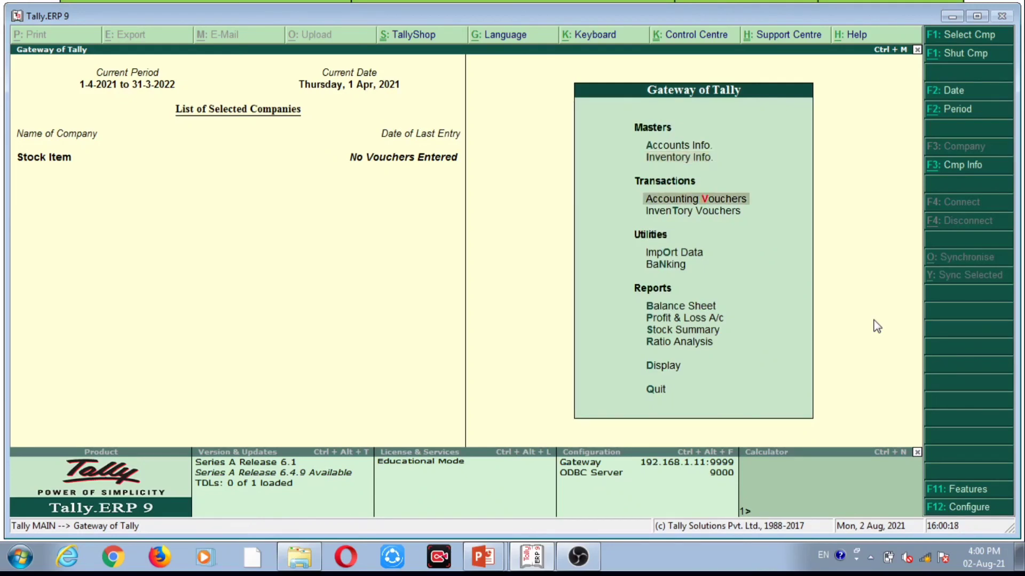
{"action": "key", "text": "Return"}
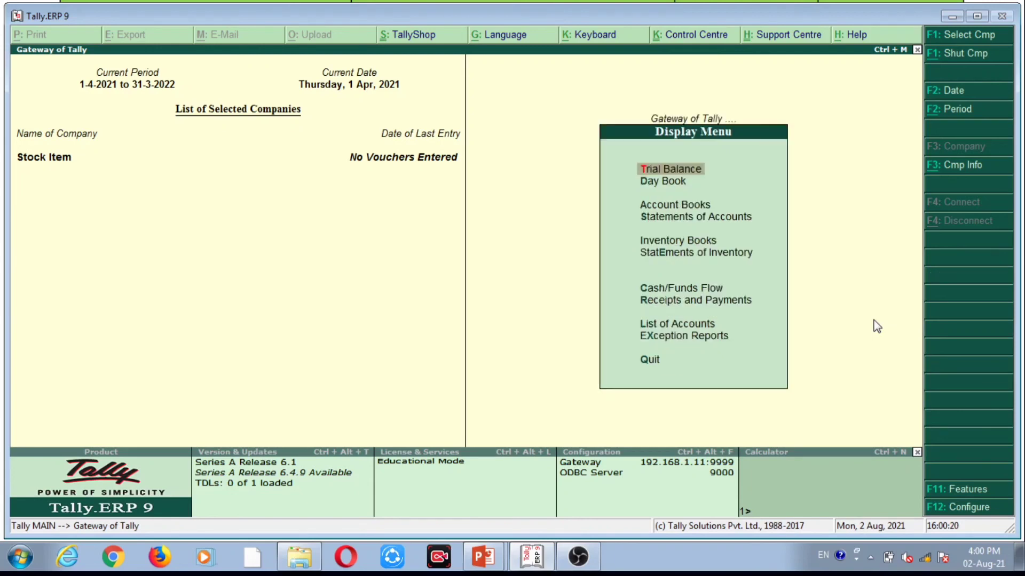
{"action": "key", "text": "Down"}
{"action": "key", "text": "Down"}
{"action": "key", "text": "Down"}
{"action": "key", "text": "Down"}
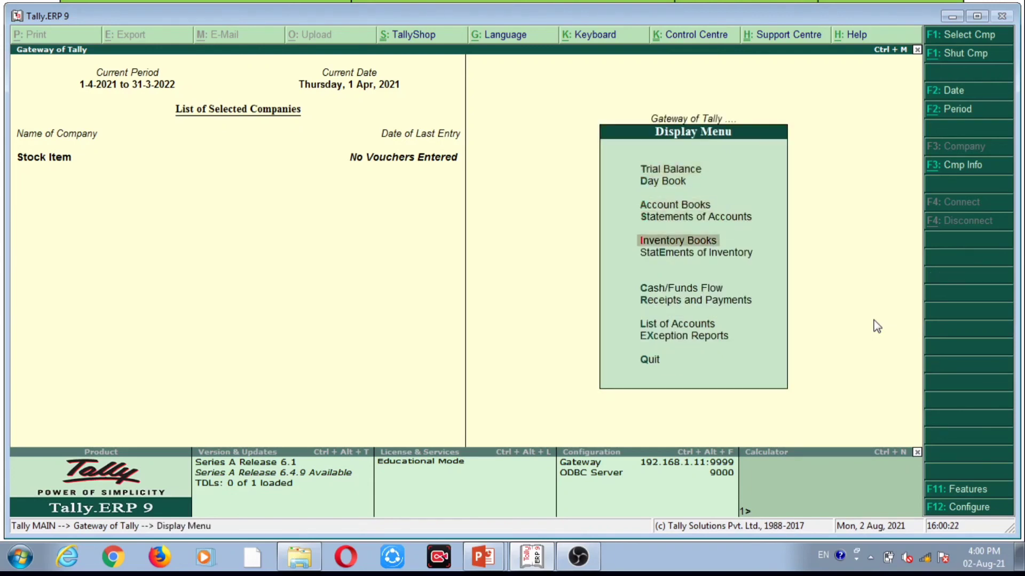
{"action": "key", "text": "Return"}
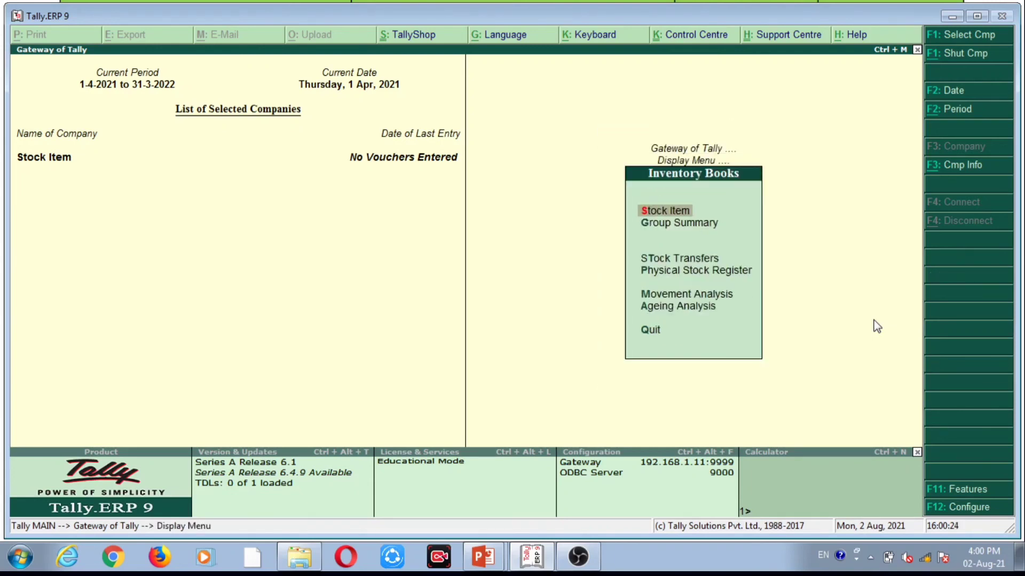
{"action": "key", "text": "Down"}
{"action": "key", "text": "Up"}
{"action": "key", "text": "Return"}
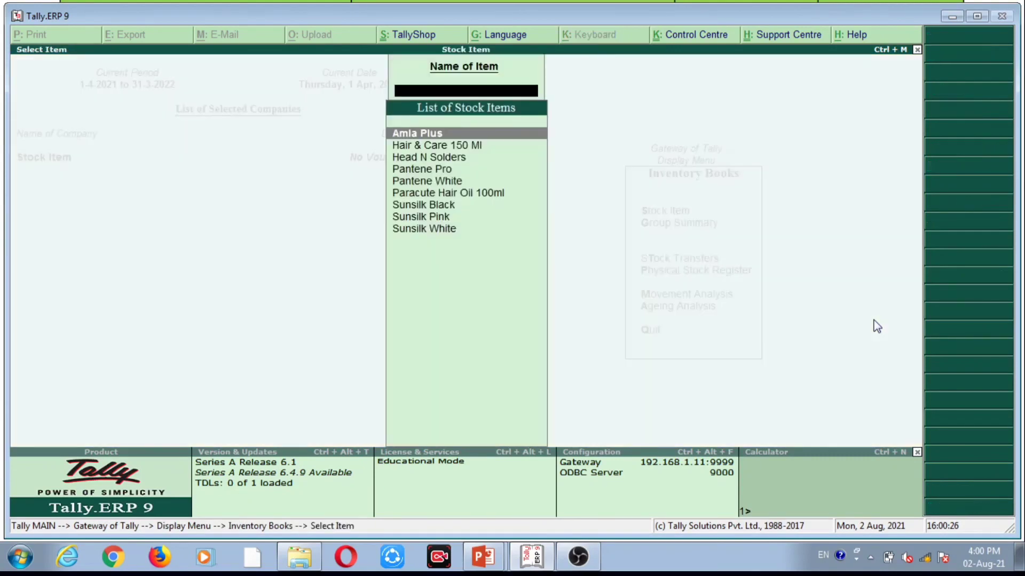
{"action": "key", "text": "Down"}
{"action": "key", "text": "Up"}
{"action": "key", "text": "Escape"}
{"action": "key", "text": "Escape"}
{"action": "key", "text": "Escape"}
Open the Stock Summary report and examine the closing balances of the Hair Oil and Shampoo groups
{"action": "key", "text": "Down"}
{"action": "key", "text": "Down"}
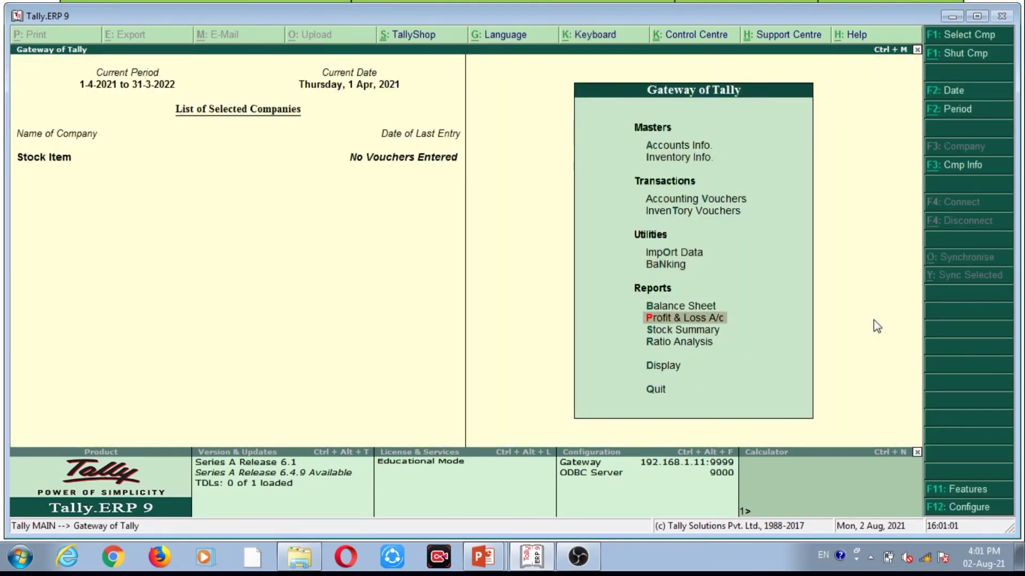
{"action": "key", "text": "Down"}
{"action": "key", "text": "Up"}
{"action": "key", "text": "Down"}
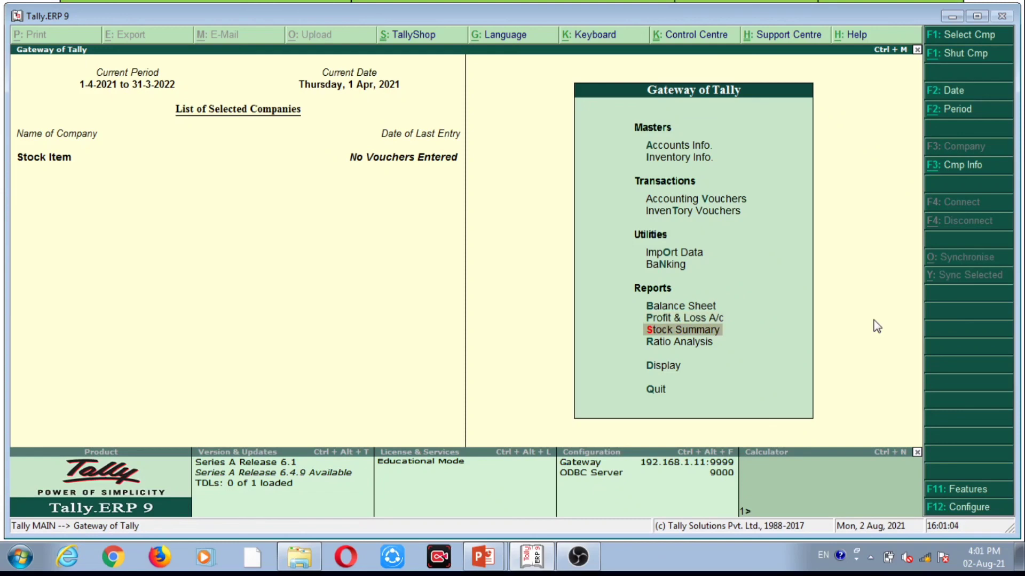
{"action": "key", "text": "Return"}
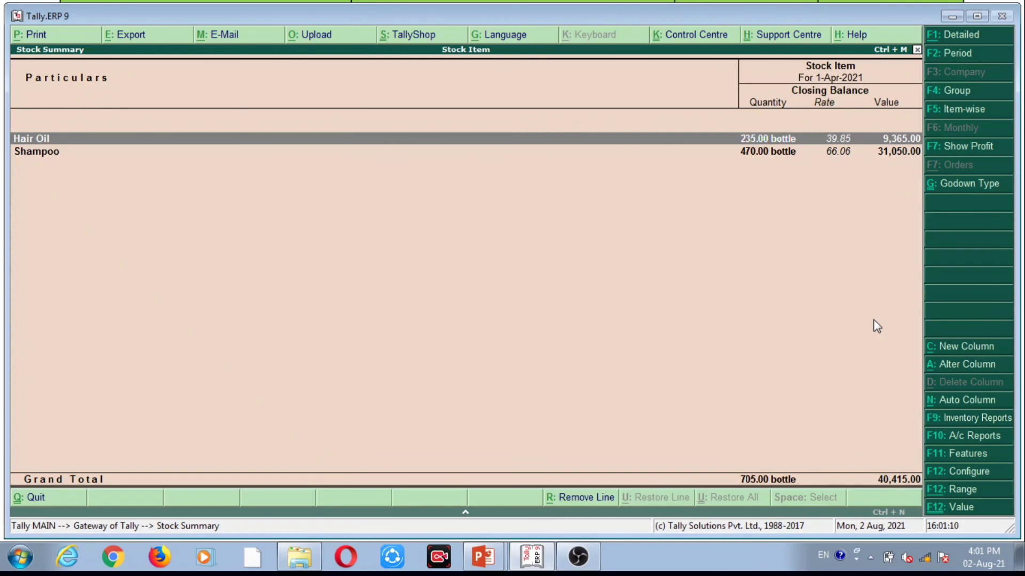
{"action": "key", "text": "Down"}
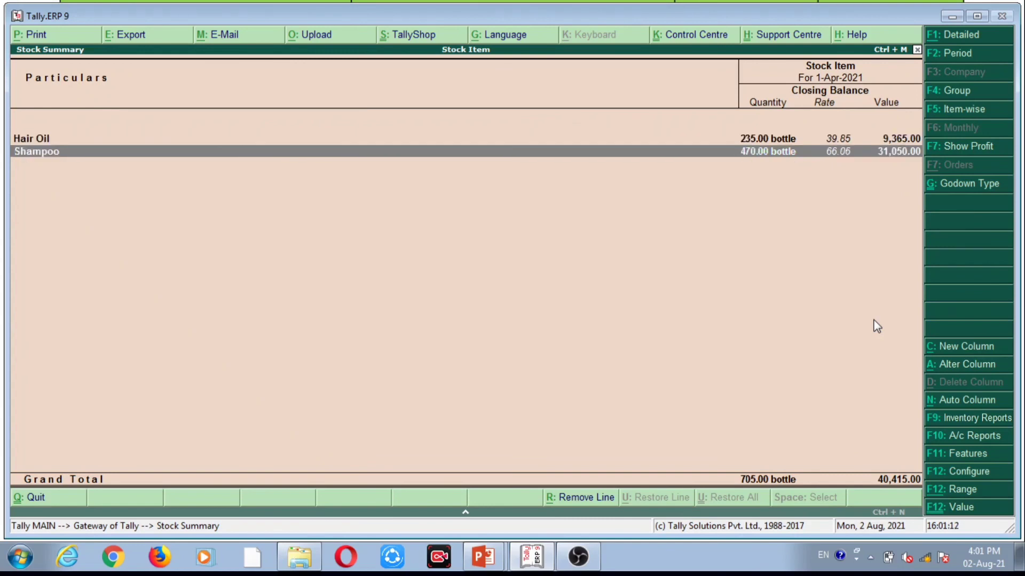
{"action": "key", "text": "Up"}
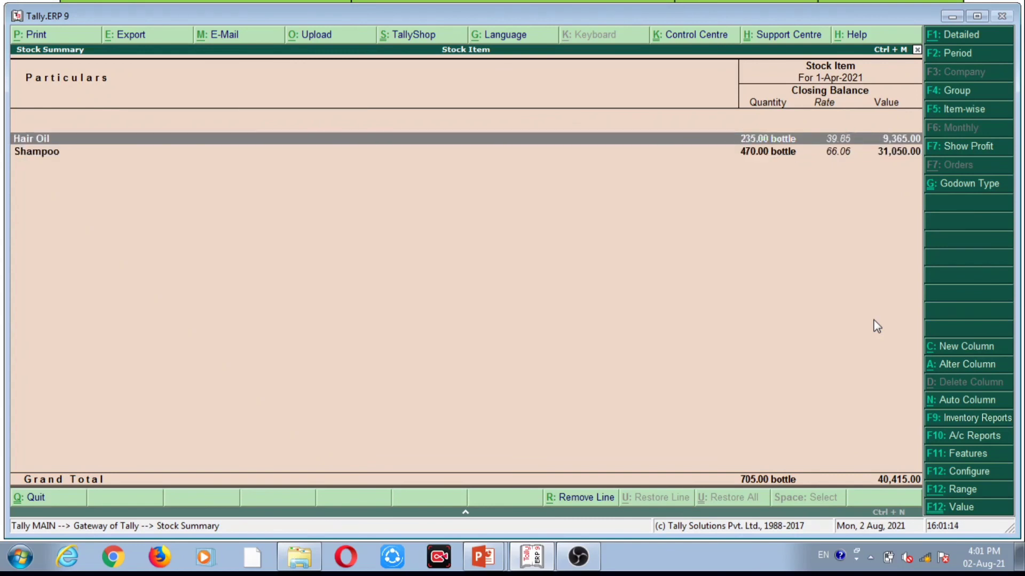
{"action": "key", "text": "Down"}
{"action": "key", "text": "Up"}
{"action": "key", "text": "Down"}
Drill into the Shampoo group, examine each item's closing quantity, rate and value, and leave the report
{"action": "key", "text": "Return"}
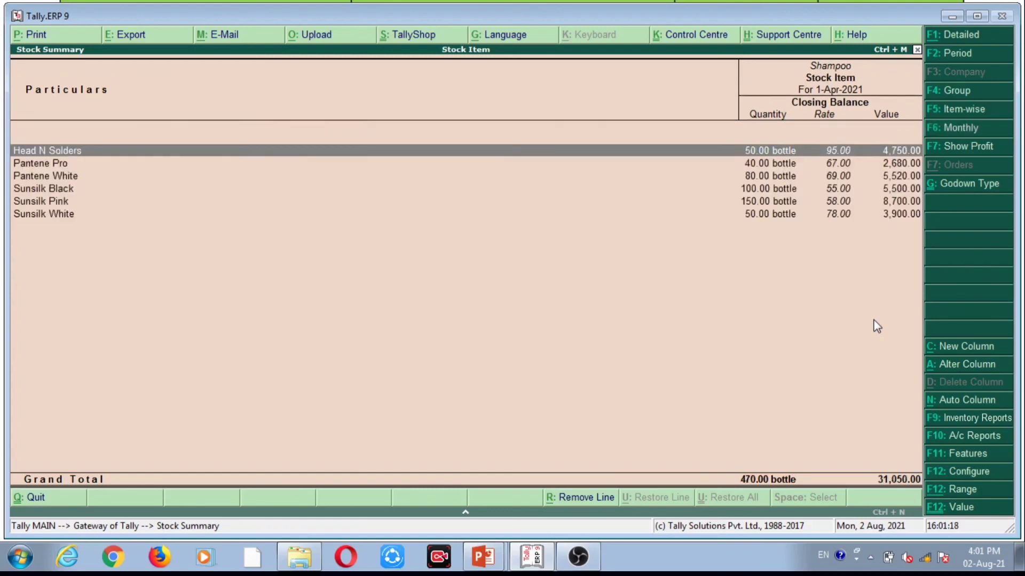
{"action": "key", "text": "Down"}
{"action": "key", "text": "Down"}
{"action": "key", "text": "Down"}
{"action": "key", "text": "Down"}
{"action": "key", "text": "Down"}
{"action": "key", "text": "Up"}
{"action": "key", "text": "Up"}
{"action": "key", "text": "Up"}
{"action": "key", "text": "Up"}
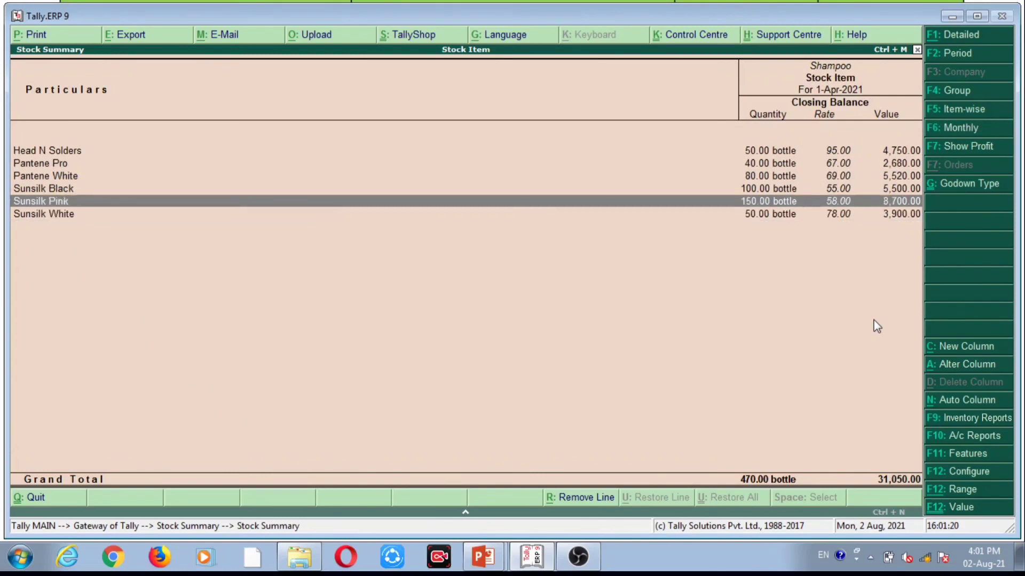
{"action": "key", "text": "Up"}
{"action": "key", "text": "Down"}
{"action": "key", "text": "Down"}
{"action": "key", "text": "Down"}
{"action": "key", "text": "Up"}
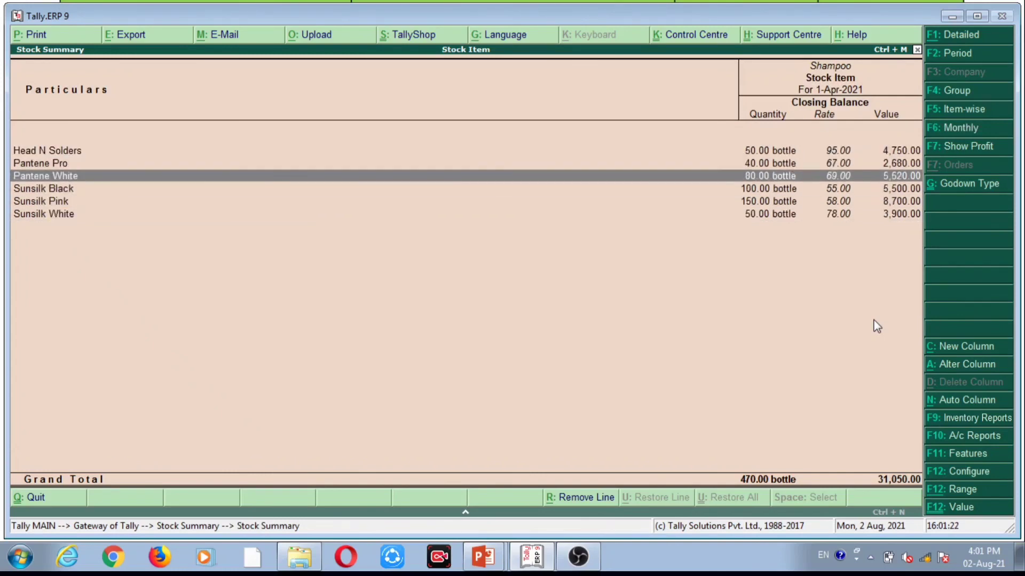
{"action": "key", "text": "Up"}
{"action": "key", "text": "Up"}
{"action": "key", "text": "Down"}
{"action": "key", "text": "Down"}
{"action": "key", "text": "Down"}
{"action": "key", "text": "Down"}
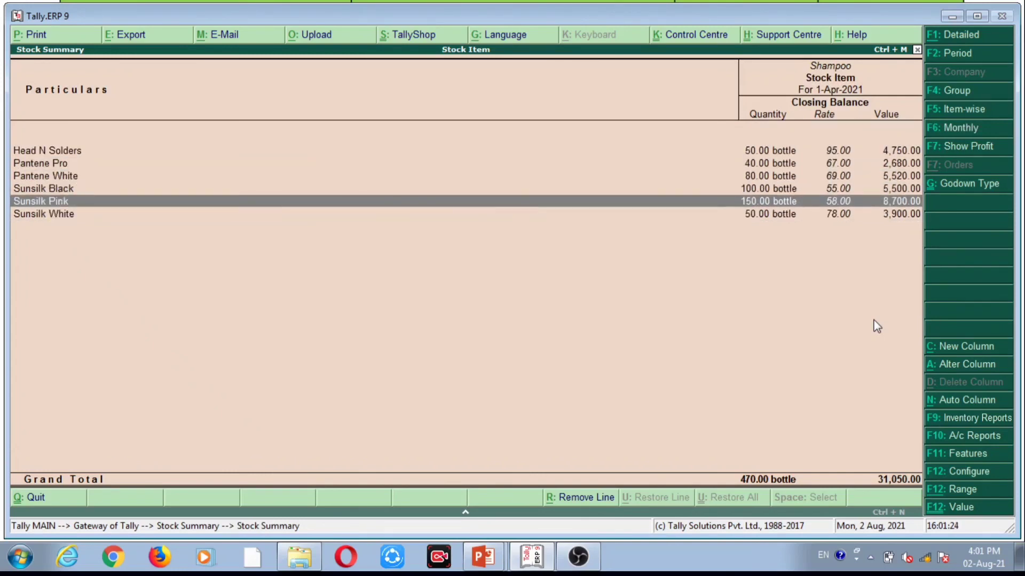
{"action": "key", "text": "Up"}
{"action": "key", "text": "Up"}
{"action": "key", "text": "Up"}
{"action": "key", "text": "Up"}
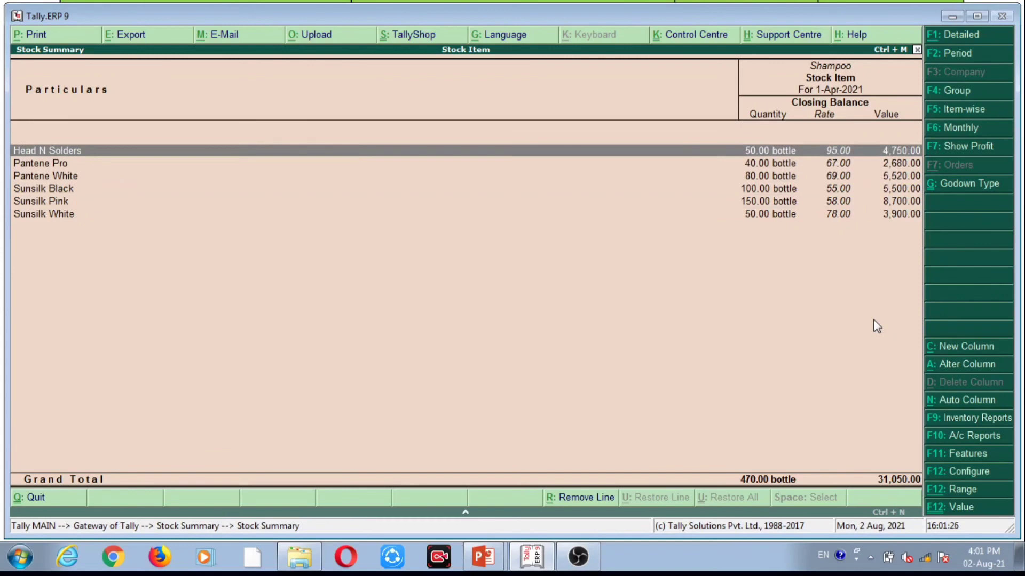
{"action": "key", "text": "Escape"}
{"action": "key", "text": "Escape"}
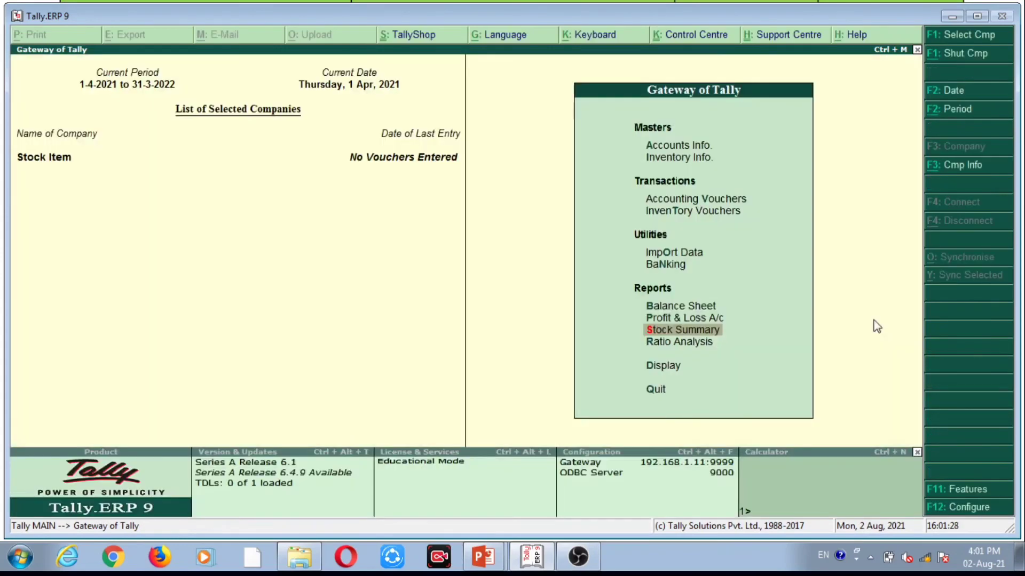
Reopen the Stock Summary and examine the closing balances of the items in the Hair Oil group
{"action": "key", "text": "Return"}
{"action": "key", "text": "Return"}
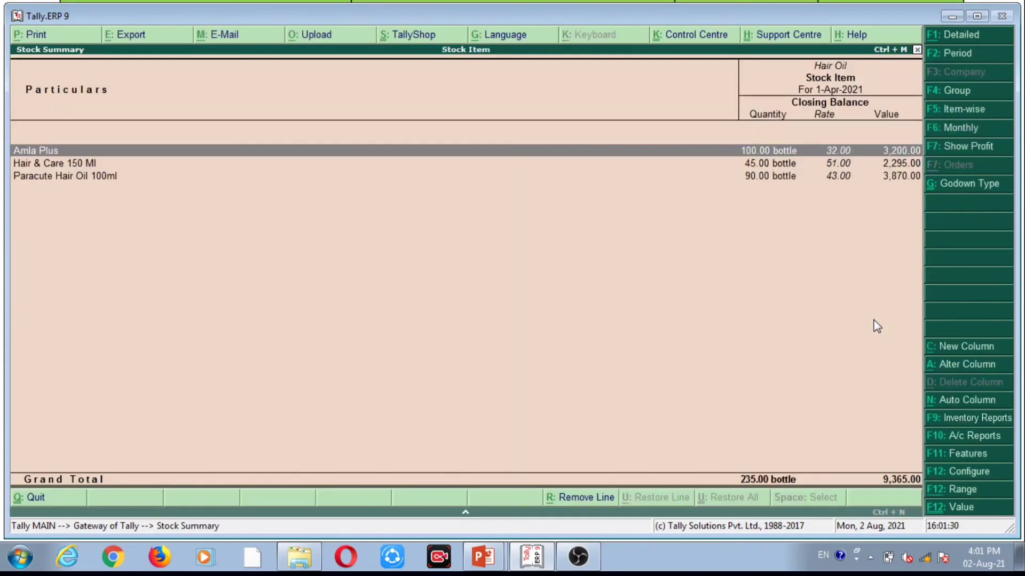
{"action": "key", "text": "Down"}
{"action": "key", "text": "Down"}
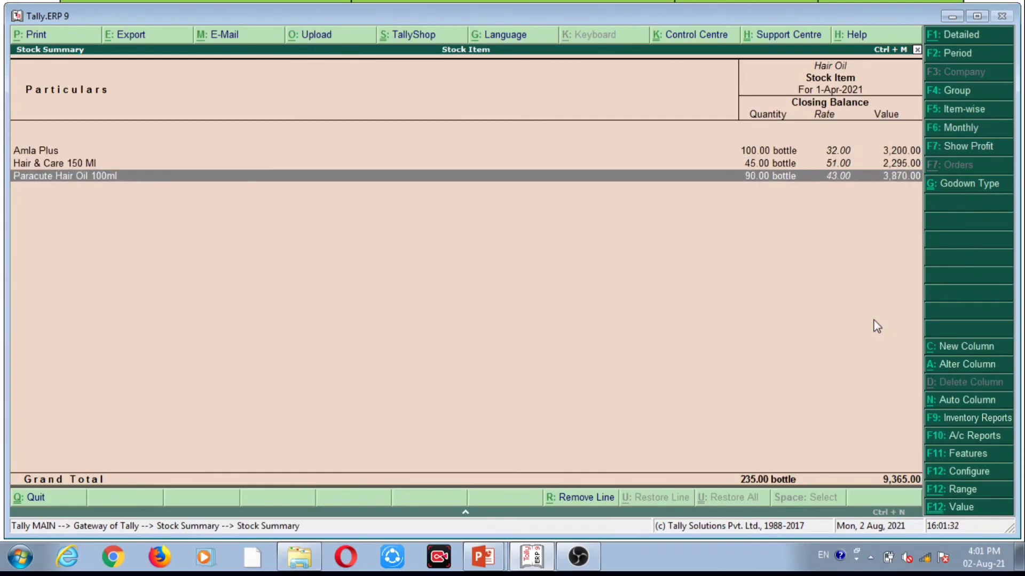
View the monthly summary of Paracute Hair Oil 100ml and return to the Gateway of Tally
{"action": "key", "text": "Return"}
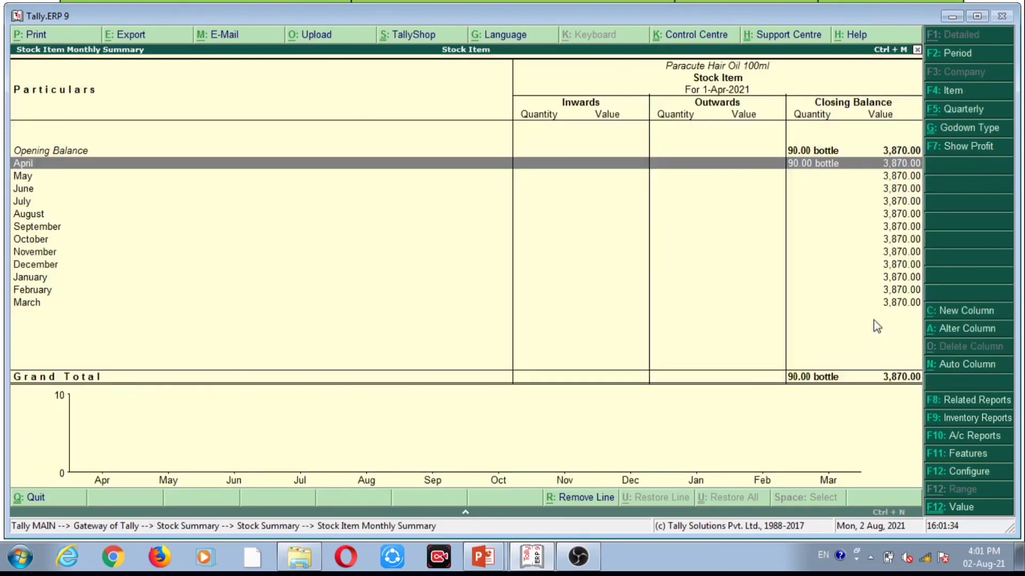
{"action": "key", "text": "Escape"}
{"action": "key", "text": "Return"}
{"action": "key", "text": "Escape"}
{"action": "key", "text": "Escape"}
{"action": "key", "text": "Escape"}
{"action": "key", "text": "Escape"}
{"action": "key", "text": "Escape"}
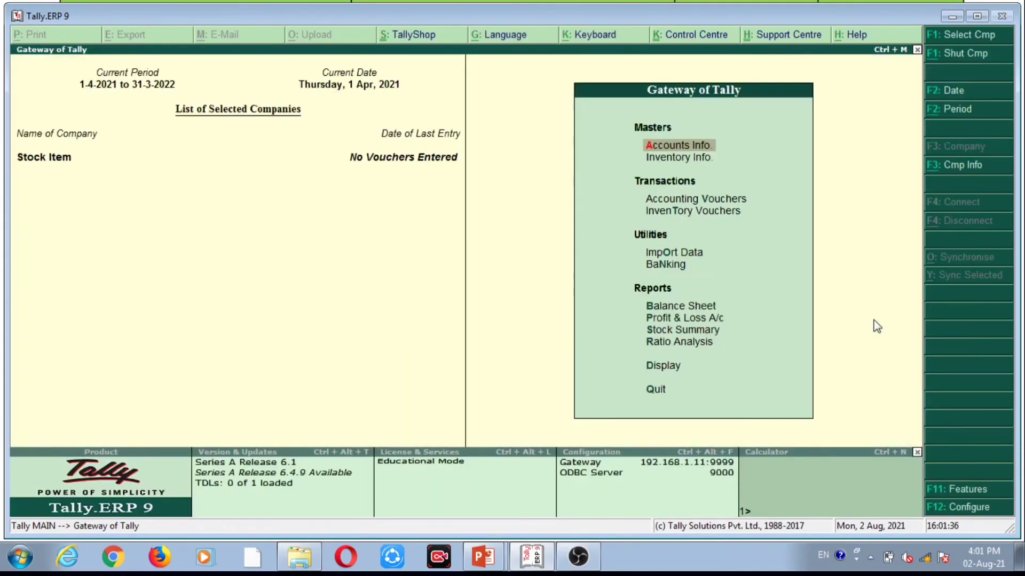